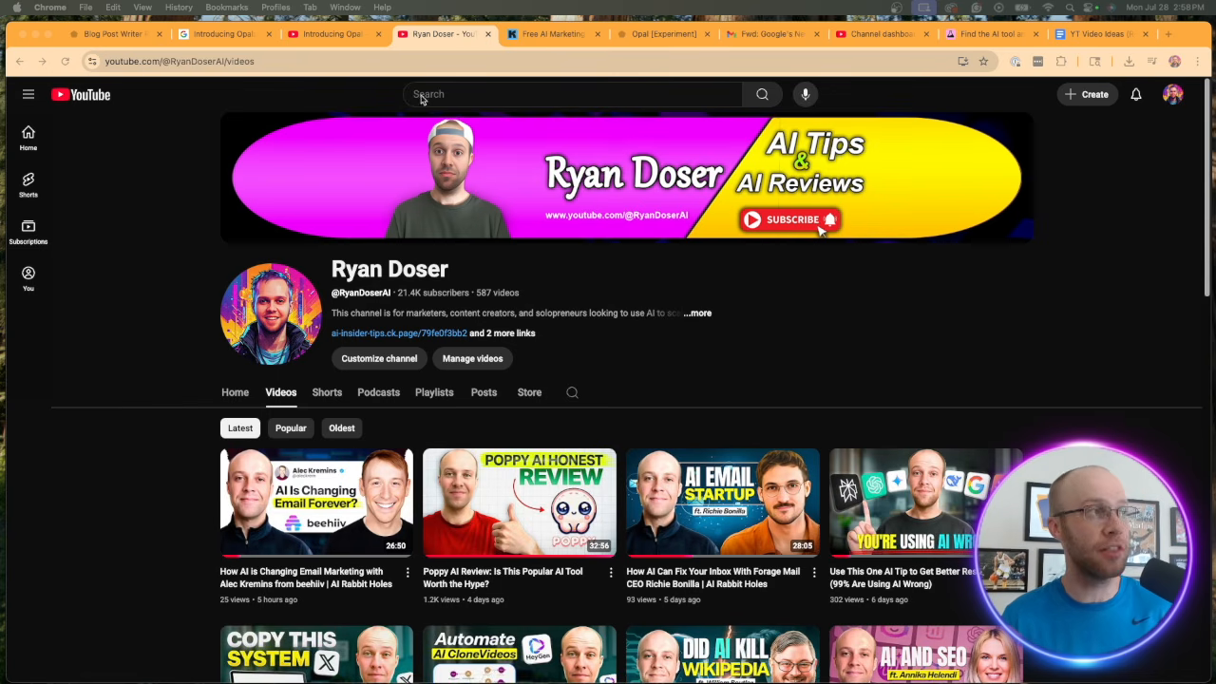
# Step: View the Free AI Marketing Essentials Guide sign-up page and highlight its heading
pyautogui.click(529, 35)
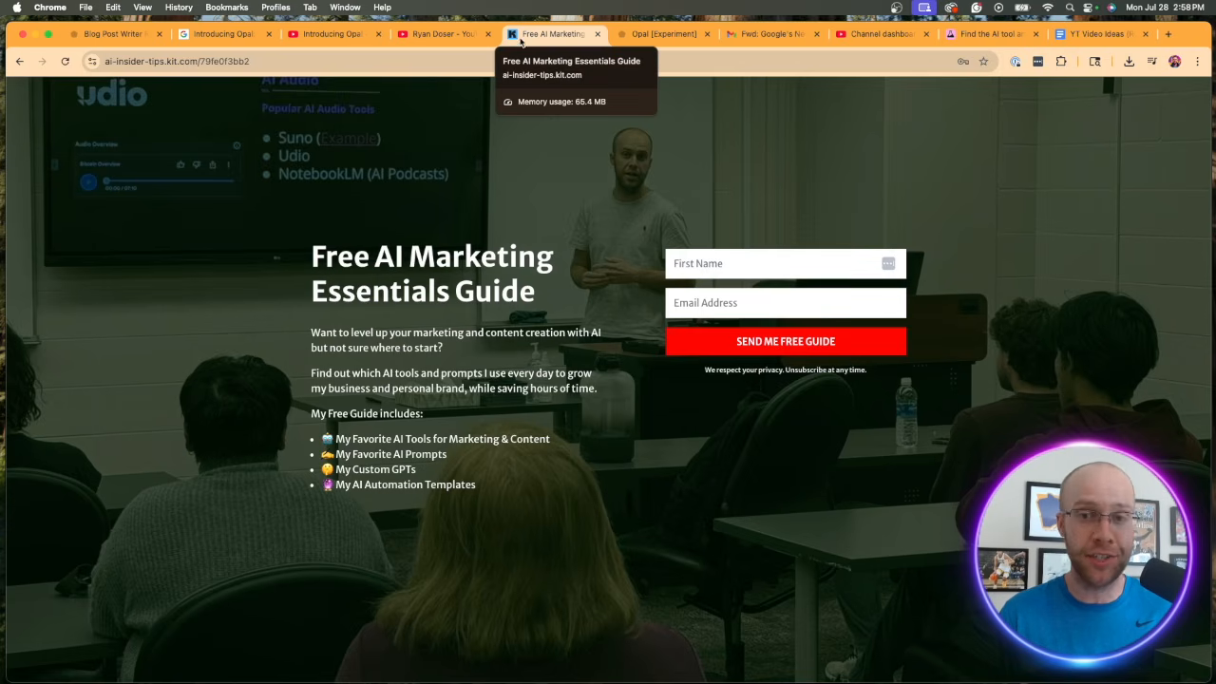
pyautogui.moveTo(314, 255); pyautogui.dragTo(561, 297)
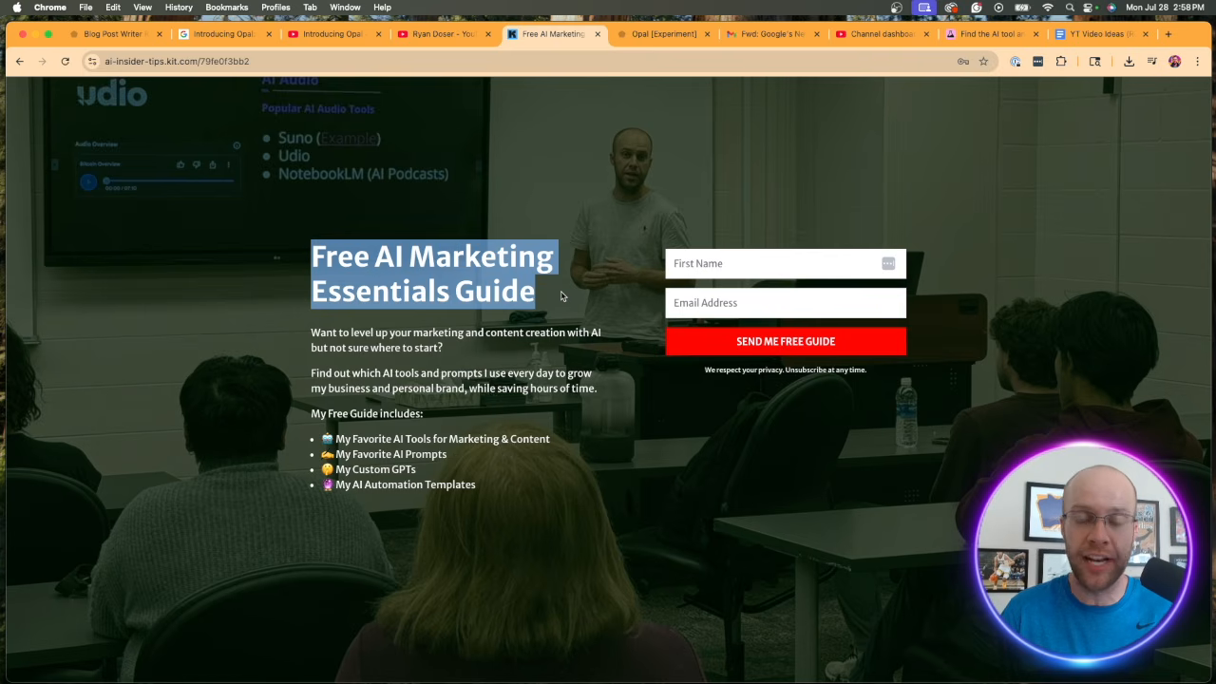
pyautogui.click(565, 295)
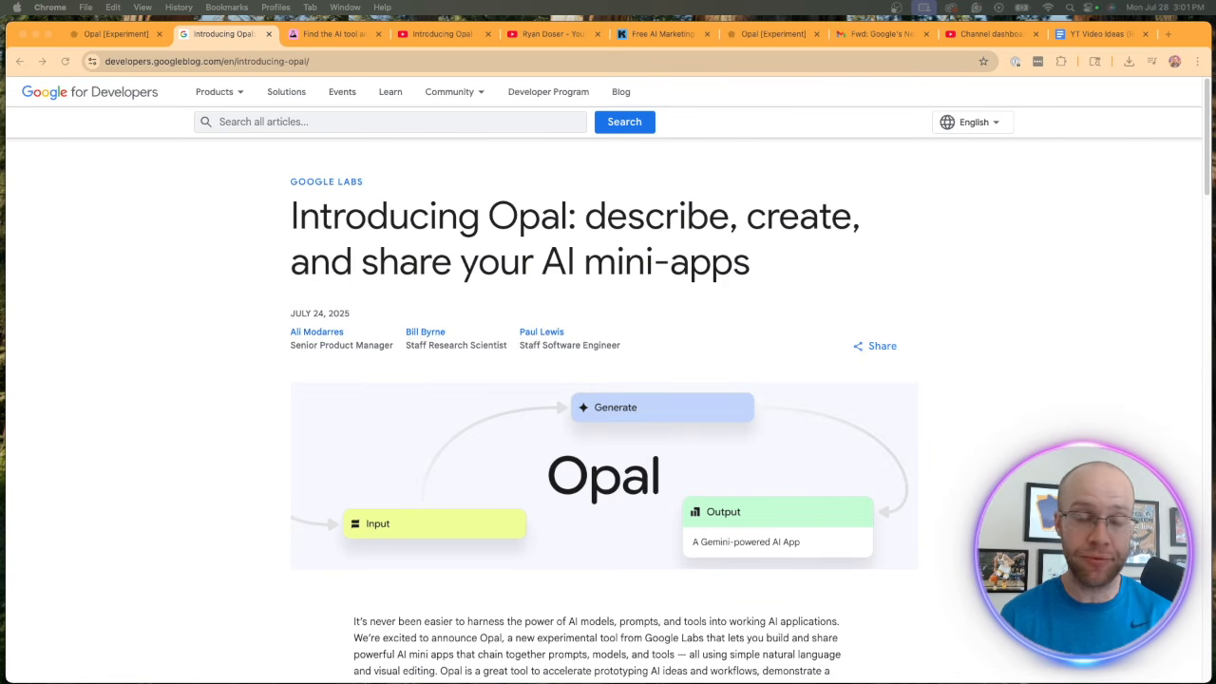
# Step: Read the Introducing Opal blog article, highlighting the phrase about mini apps that chain together prompts, models, and tools
pyautogui.scroll(-5, 710, 516)
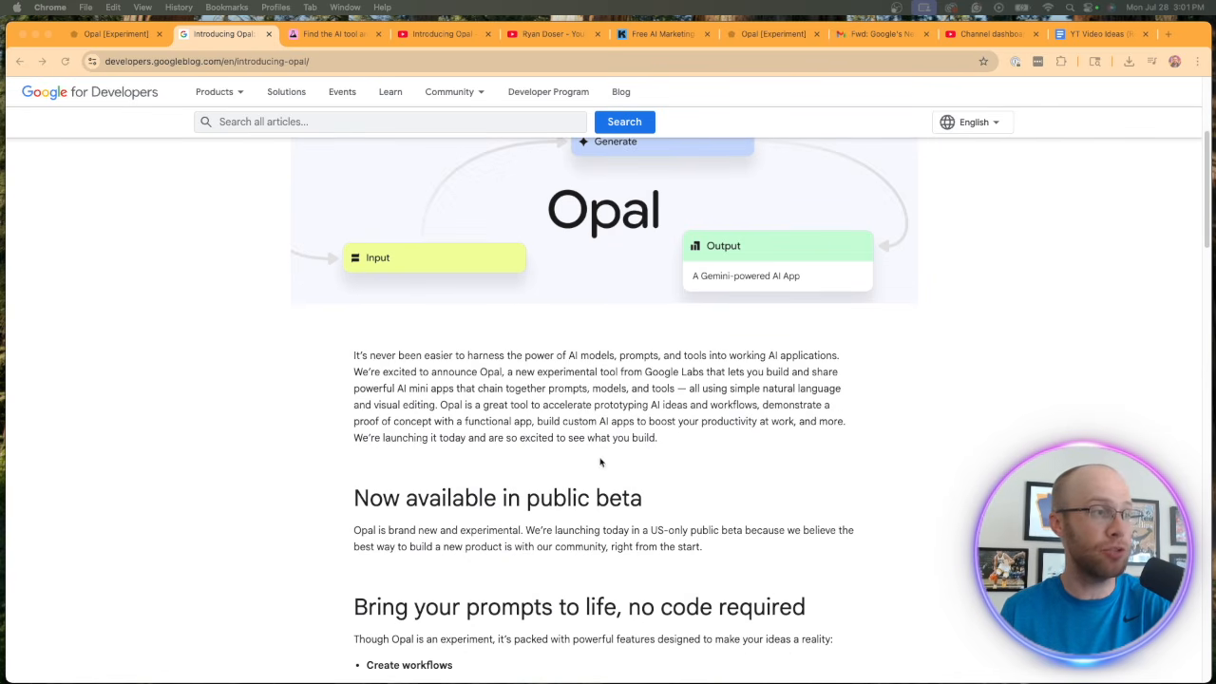
pyautogui.moveTo(353, 388); pyautogui.dragTo(655, 388)
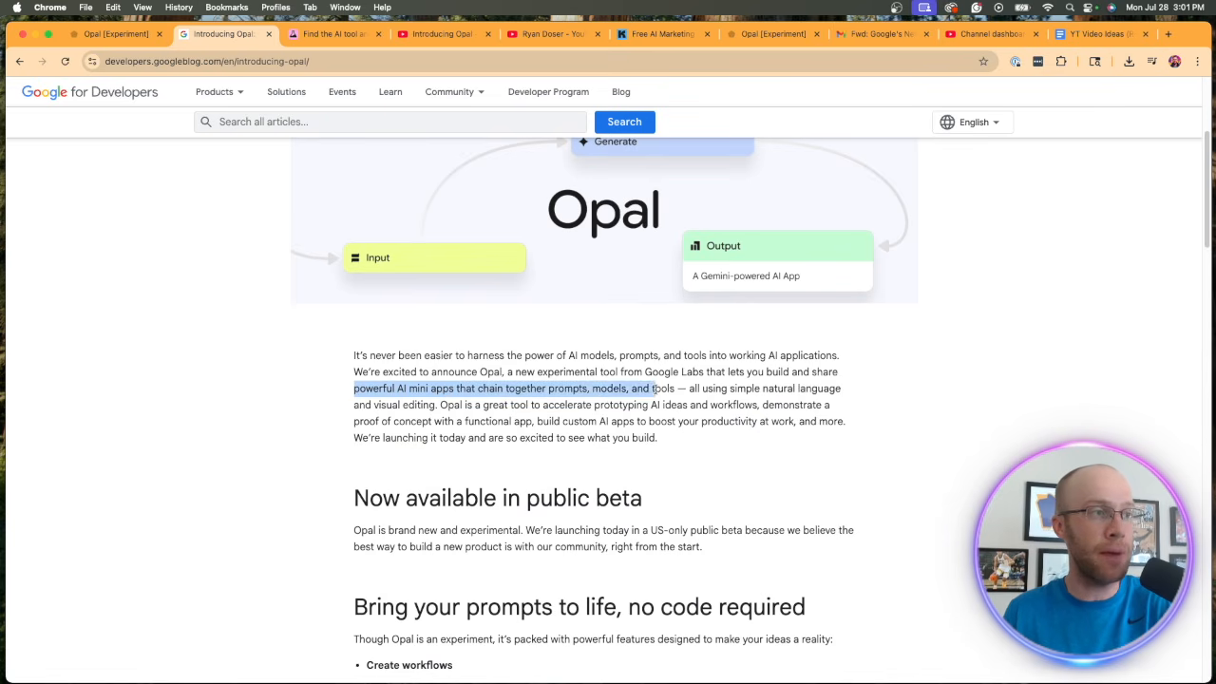
pyautogui.click(932, 407)
pyautogui.scroll(2, 931, 413)
pyautogui.scroll(2, 931, 412)
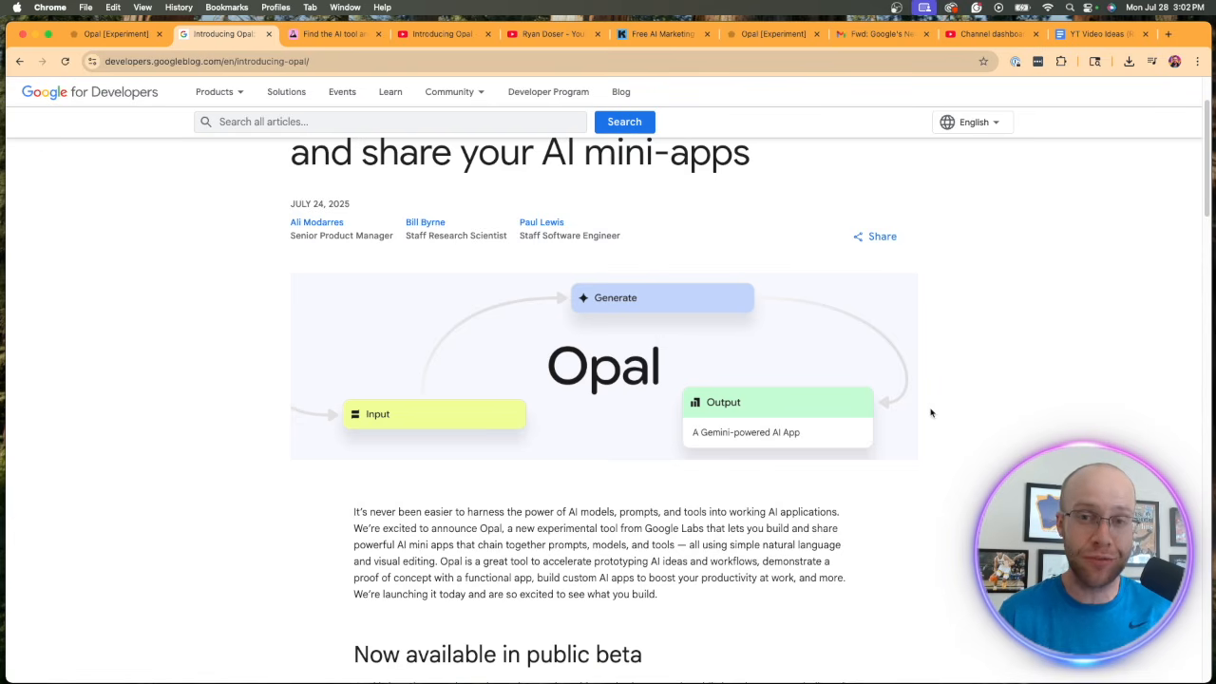
pyautogui.scroll(3, 895, 414)
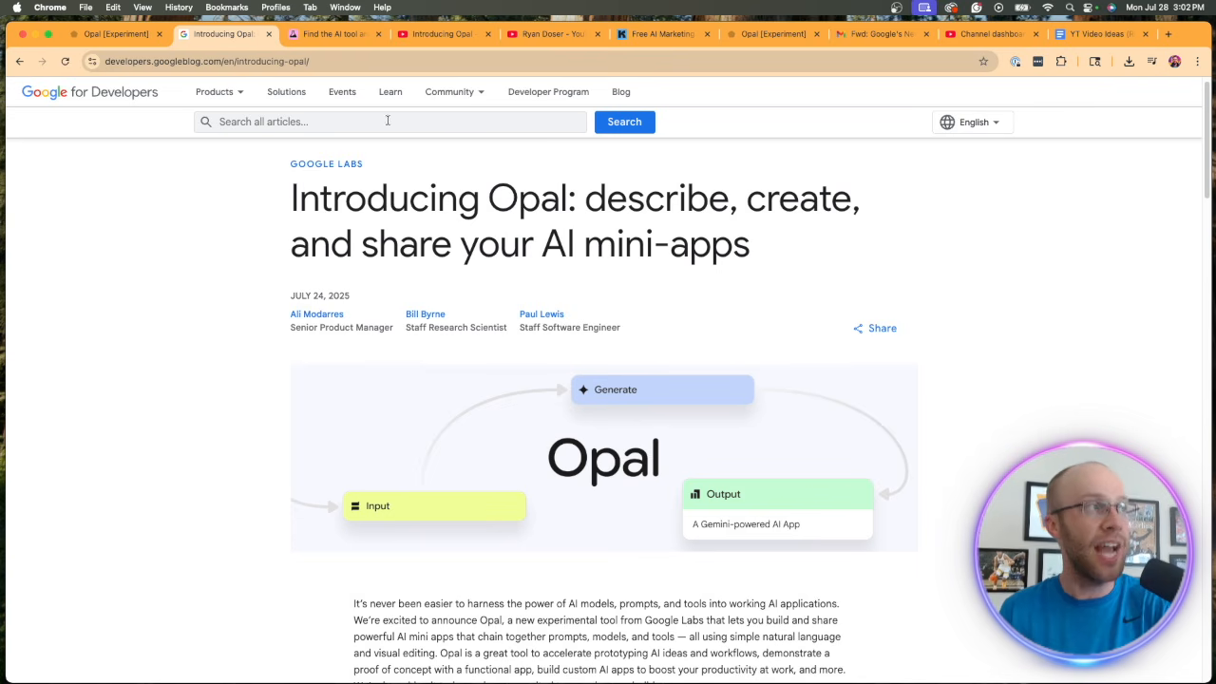
# Step: Examine the web addresses of the Google Labs experiments page and the Introducing Opal blog article
pyautogui.click(339, 43)
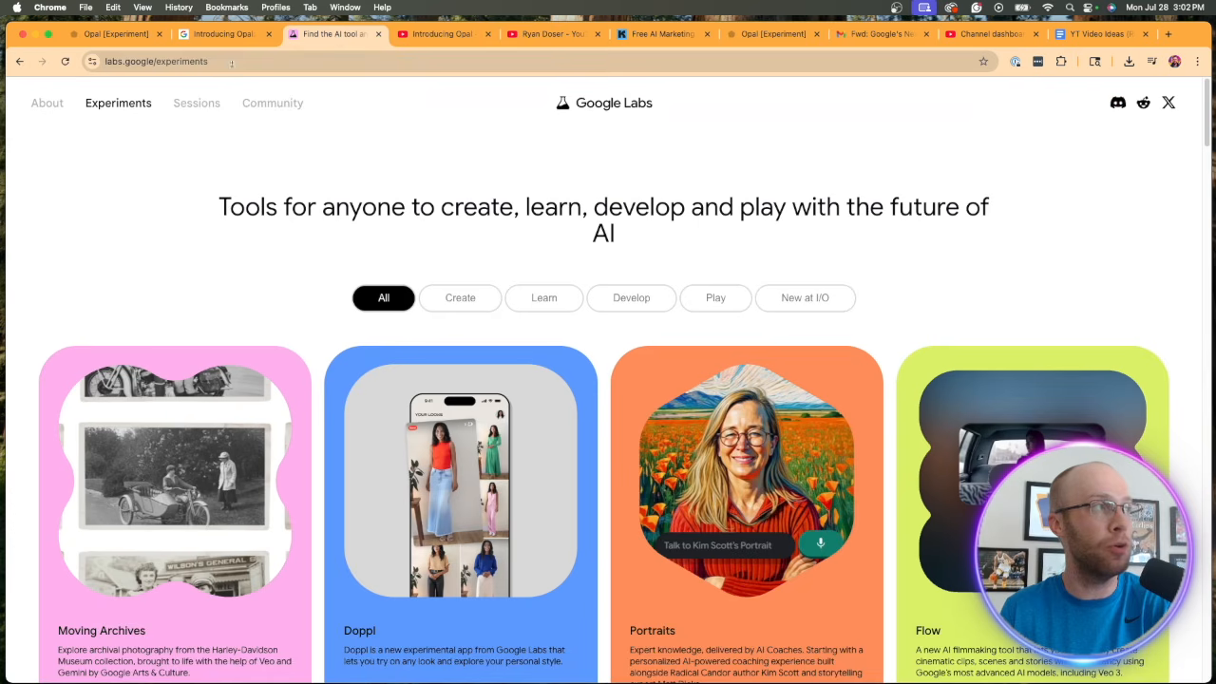
pyautogui.click(212, 63)
pyautogui.click(238, 36)
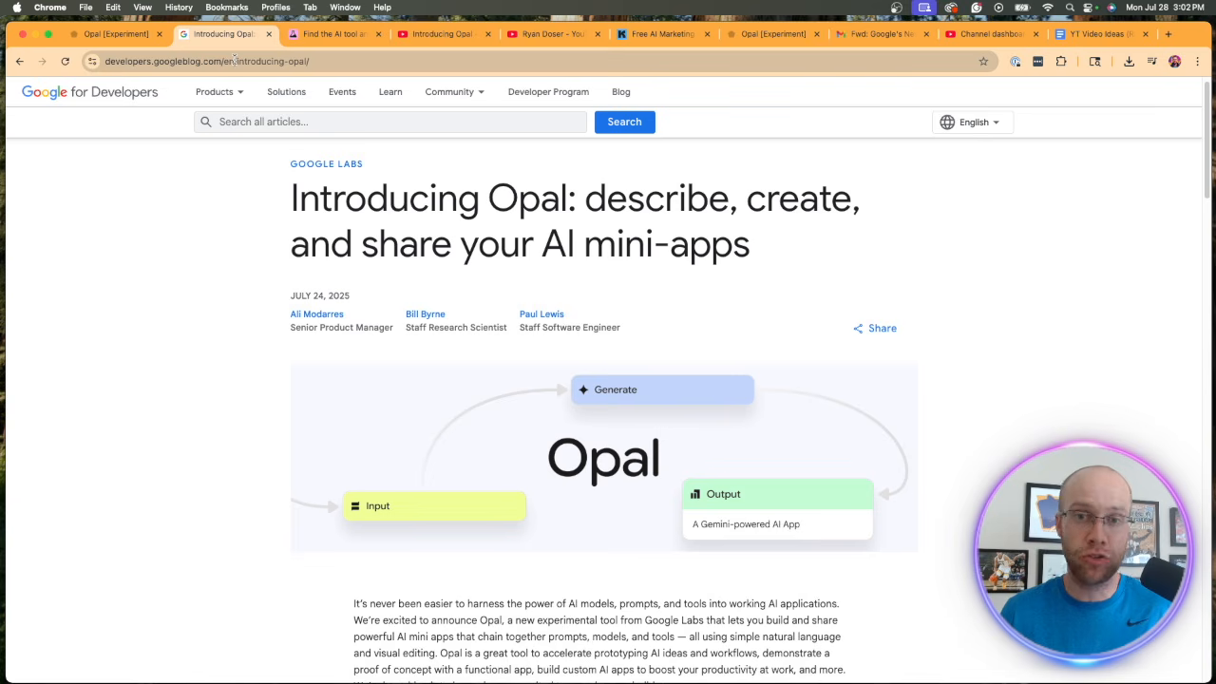
pyautogui.click(232, 60)
pyautogui.doubleClick(240, 61)
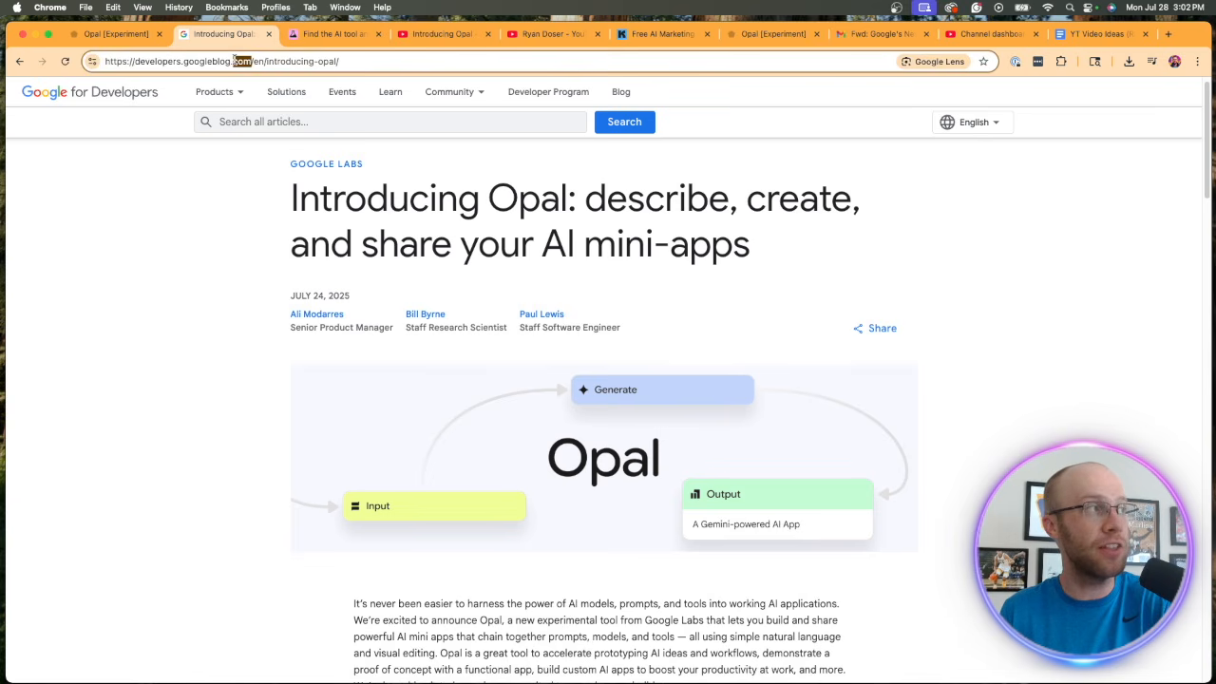
# Step: Switch to the Opal home page, highlight withgoogle in its address, and check which Google account is signed in
pyautogui.click(142, 38)
pyautogui.doubleClick(185, 60)
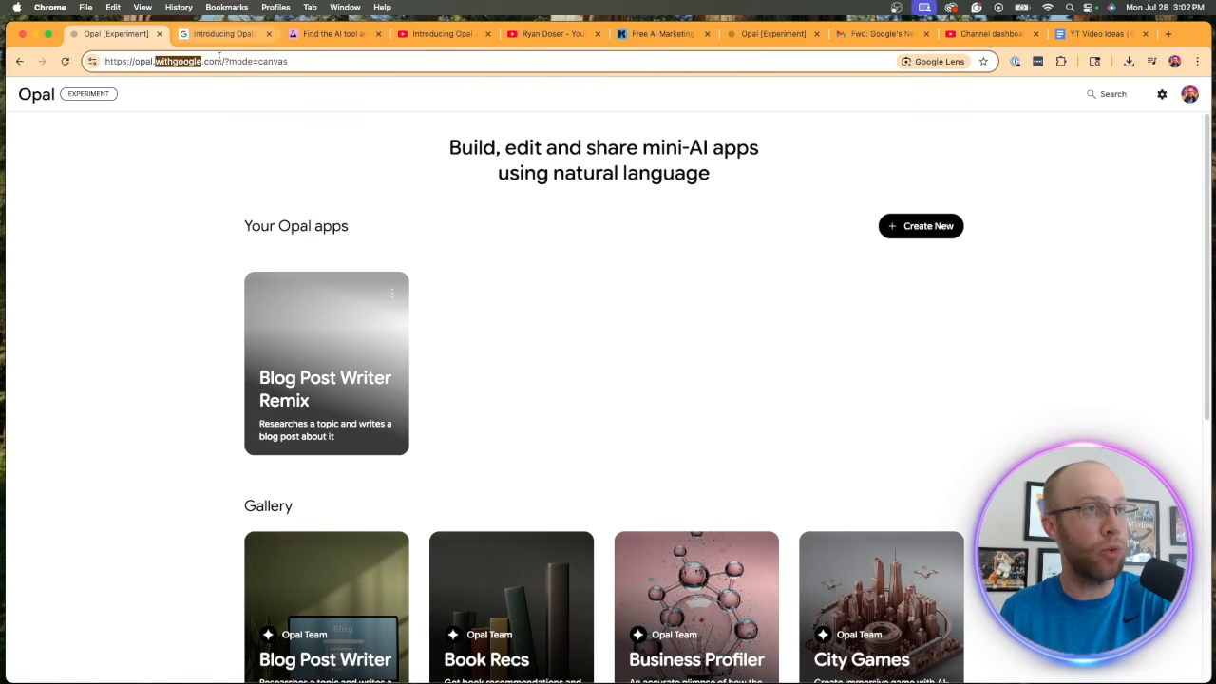
pyautogui.click(1190, 94)
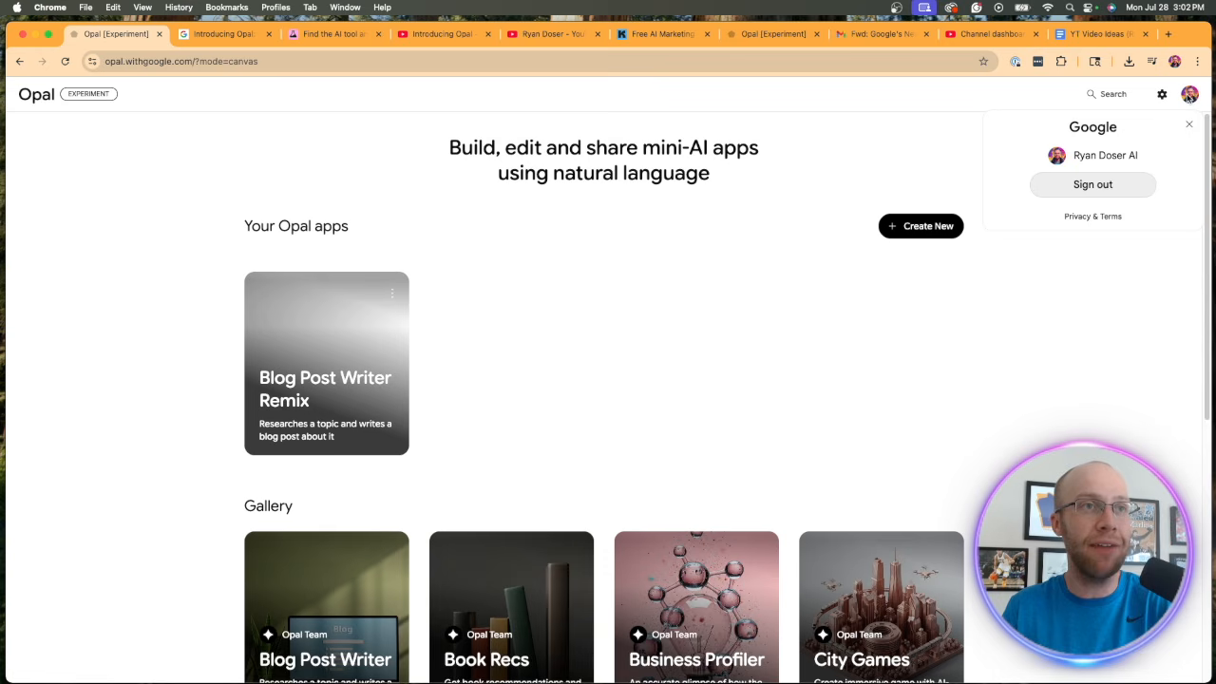
pyautogui.click(1090, 319)
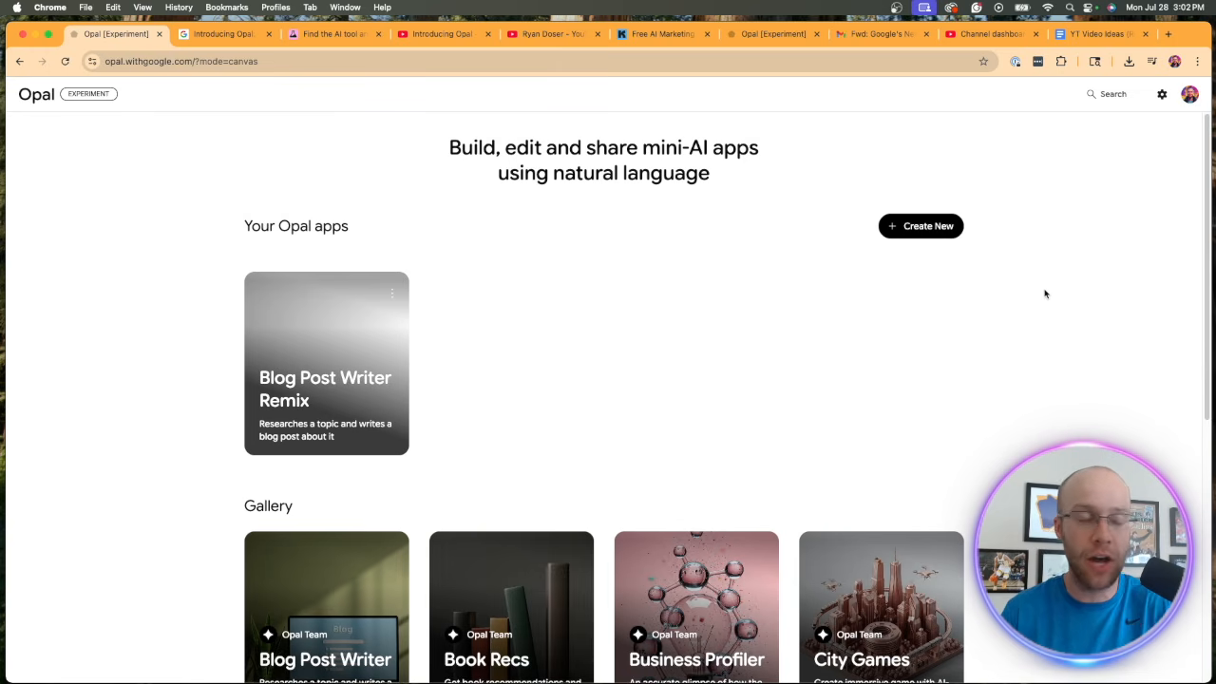
# Step: Browse the Google Labs experiments page through its full range of AI tools, such as Flow, Whisk, NotebookLM and Google Vids
pyautogui.click(309, 34)
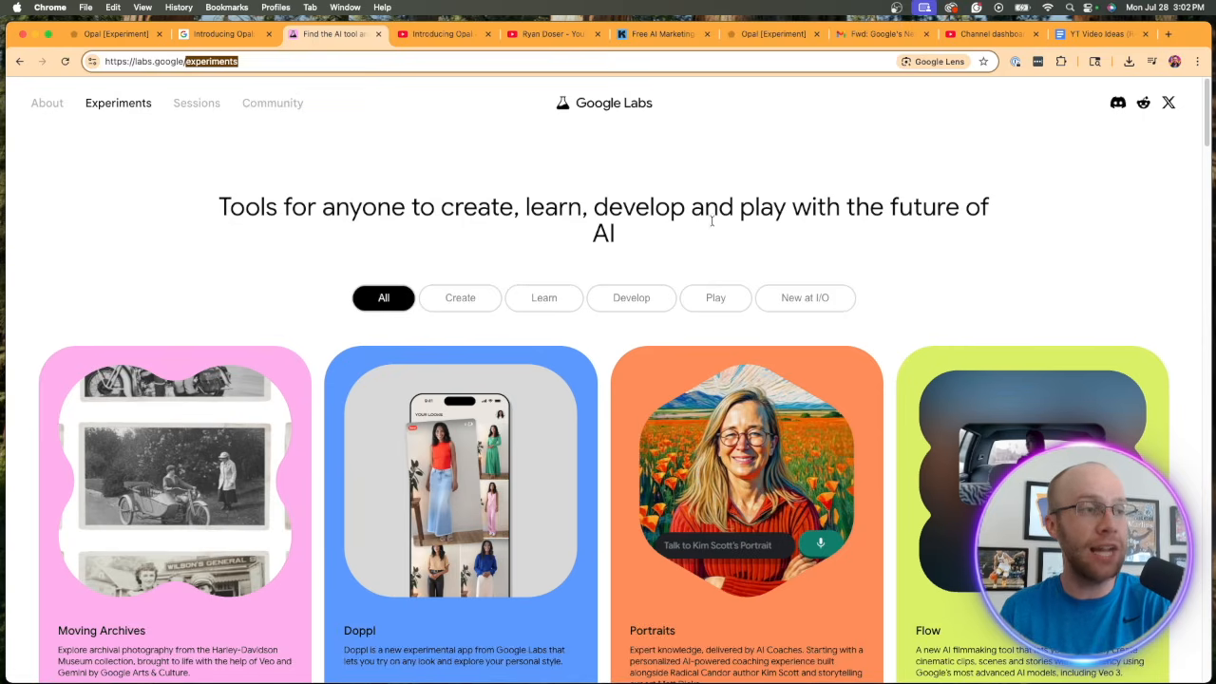
pyautogui.scroll(-10, 415, 162)
pyautogui.scroll(12, 415, 161)
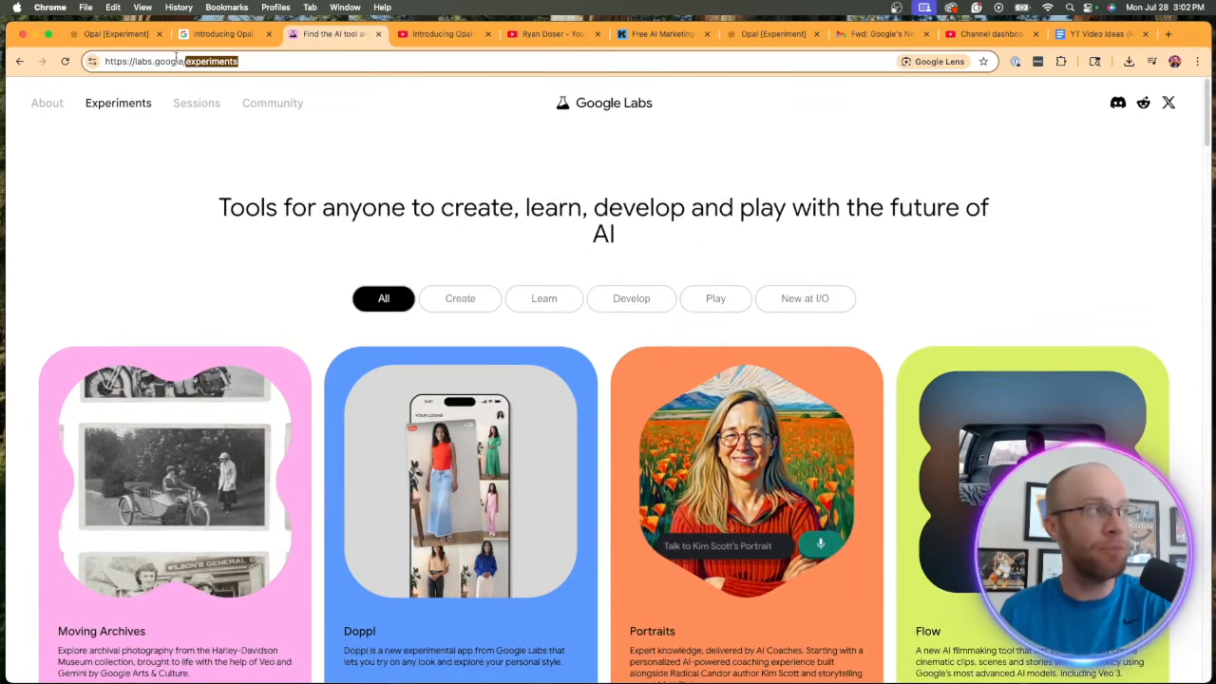
pyautogui.scroll(-5, 648, 244)
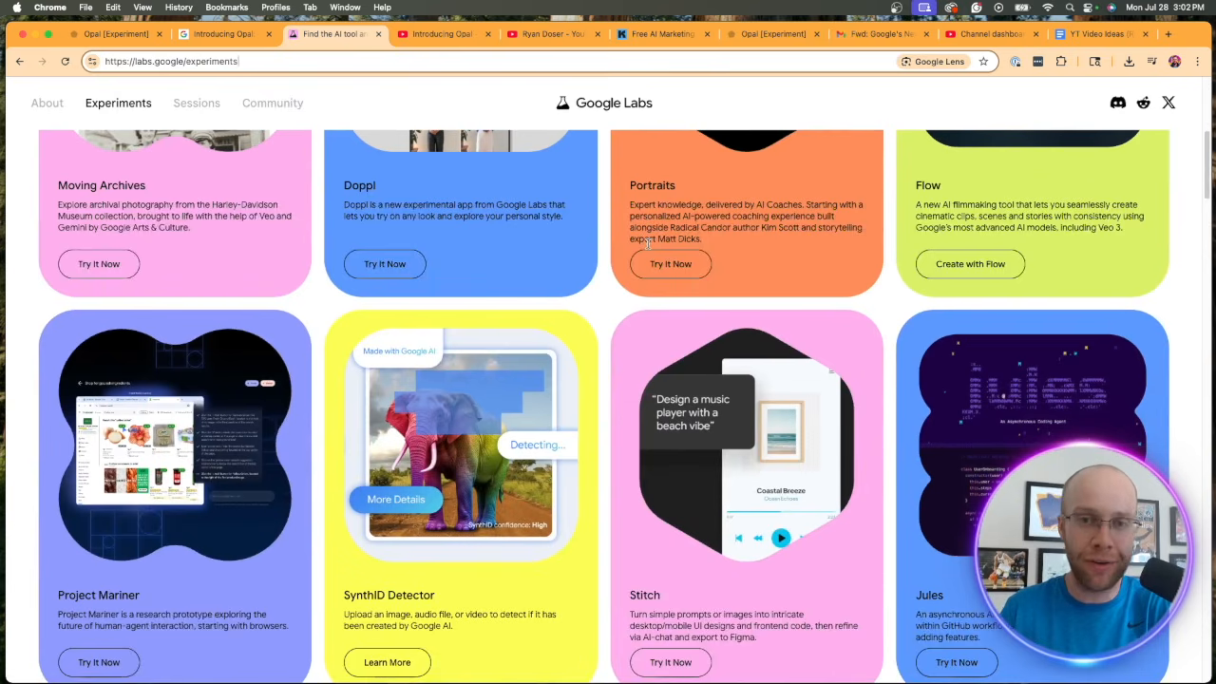
pyautogui.scroll(3, 864, 360)
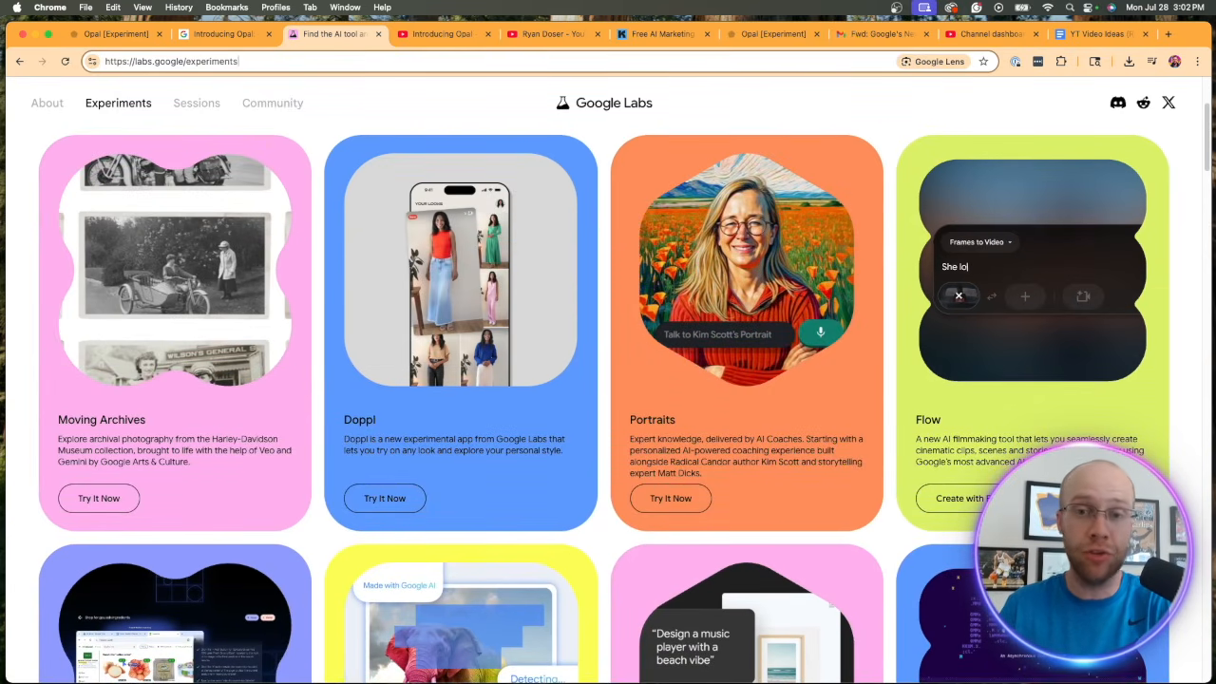
pyautogui.scroll(-8, 691, 370)
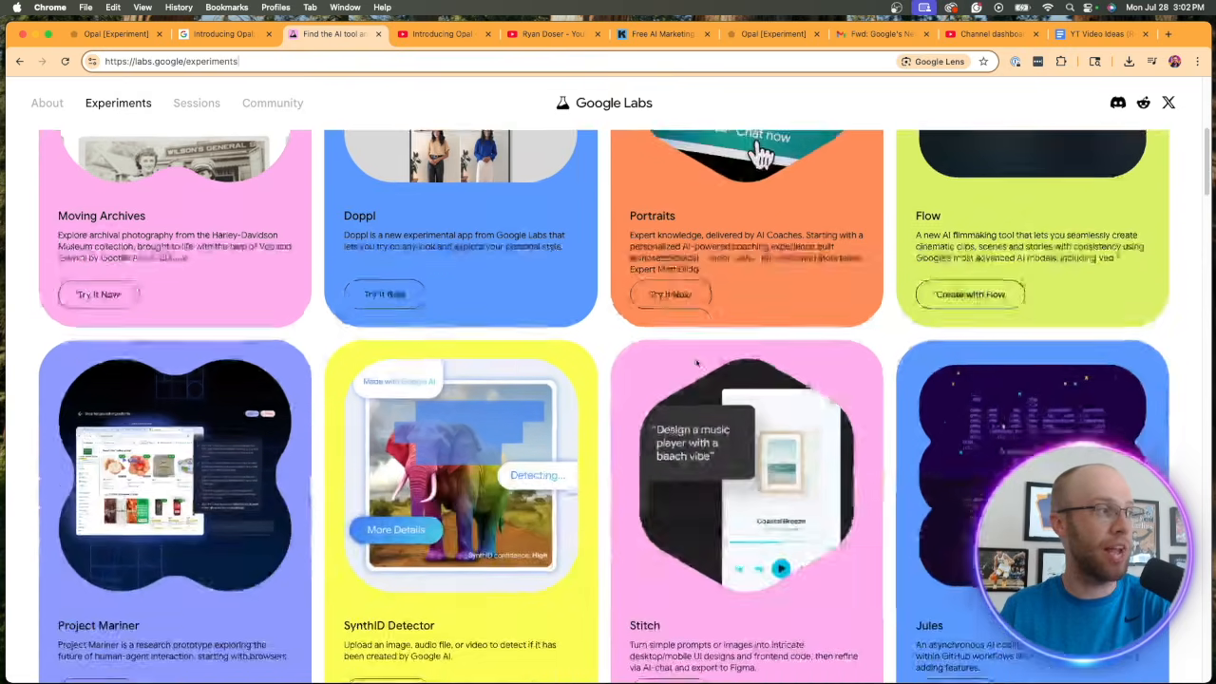
pyautogui.scroll(-1, 851, 368)
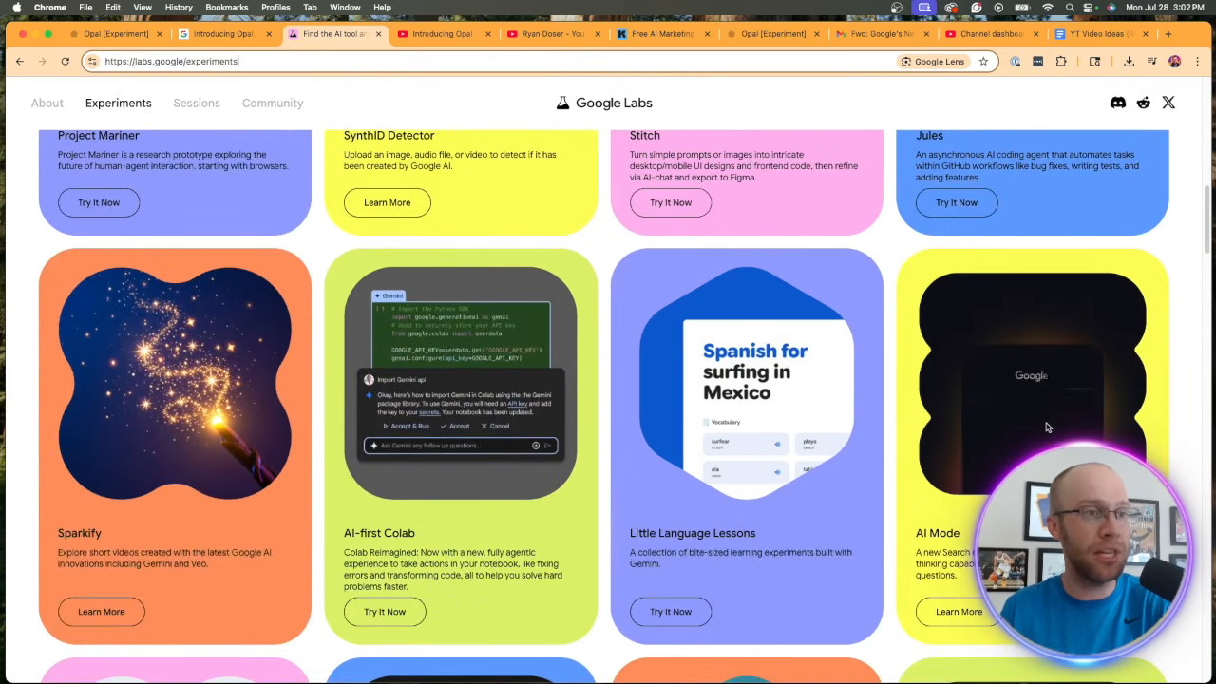
pyautogui.scroll(-4, 1027, 406)
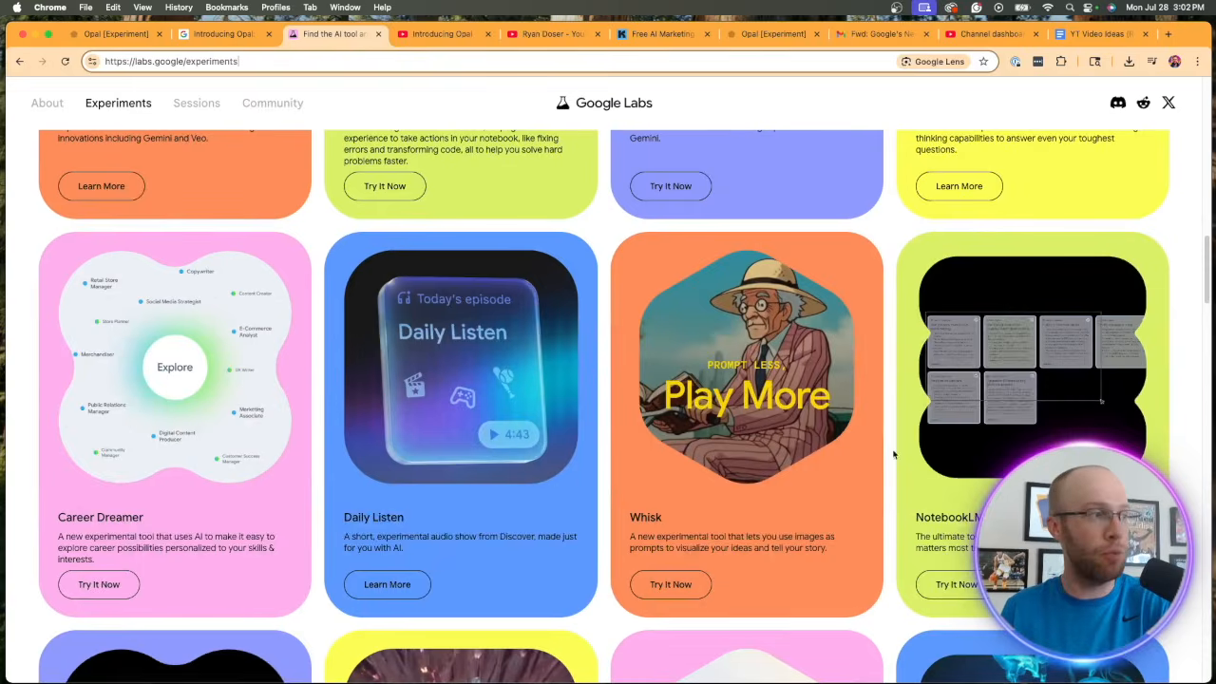
pyautogui.scroll(-6, 940, 380)
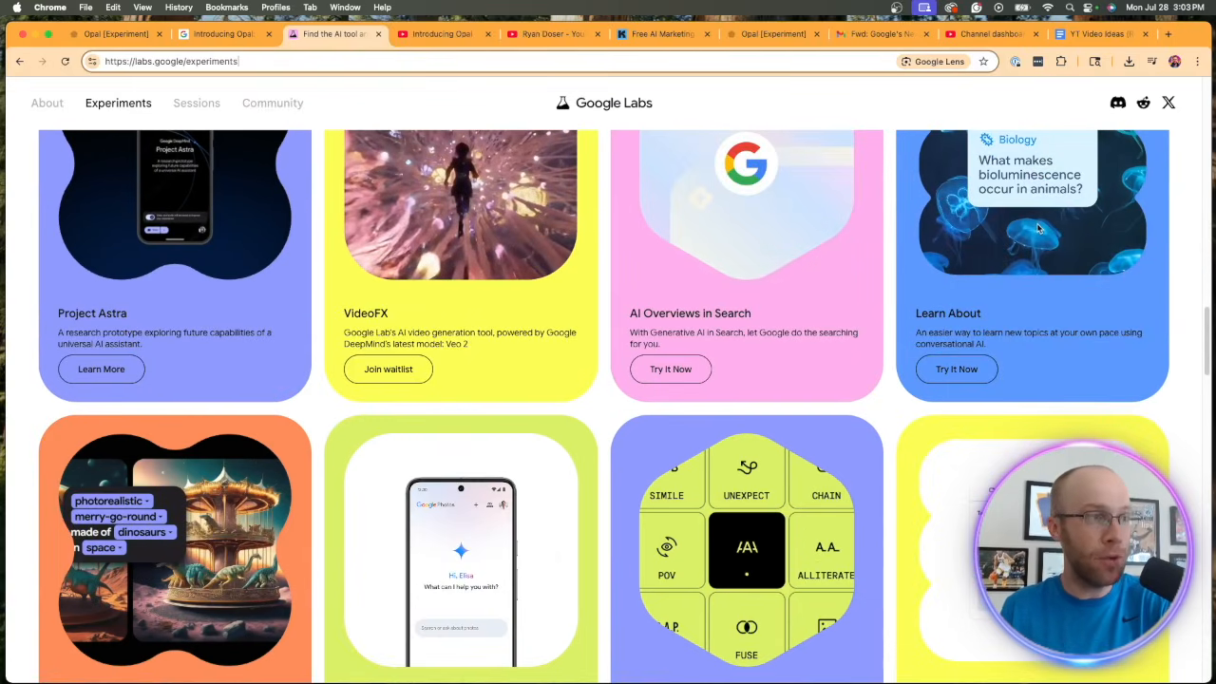
pyautogui.scroll(-6, 793, 270)
pyautogui.scroll(-13, 794, 271)
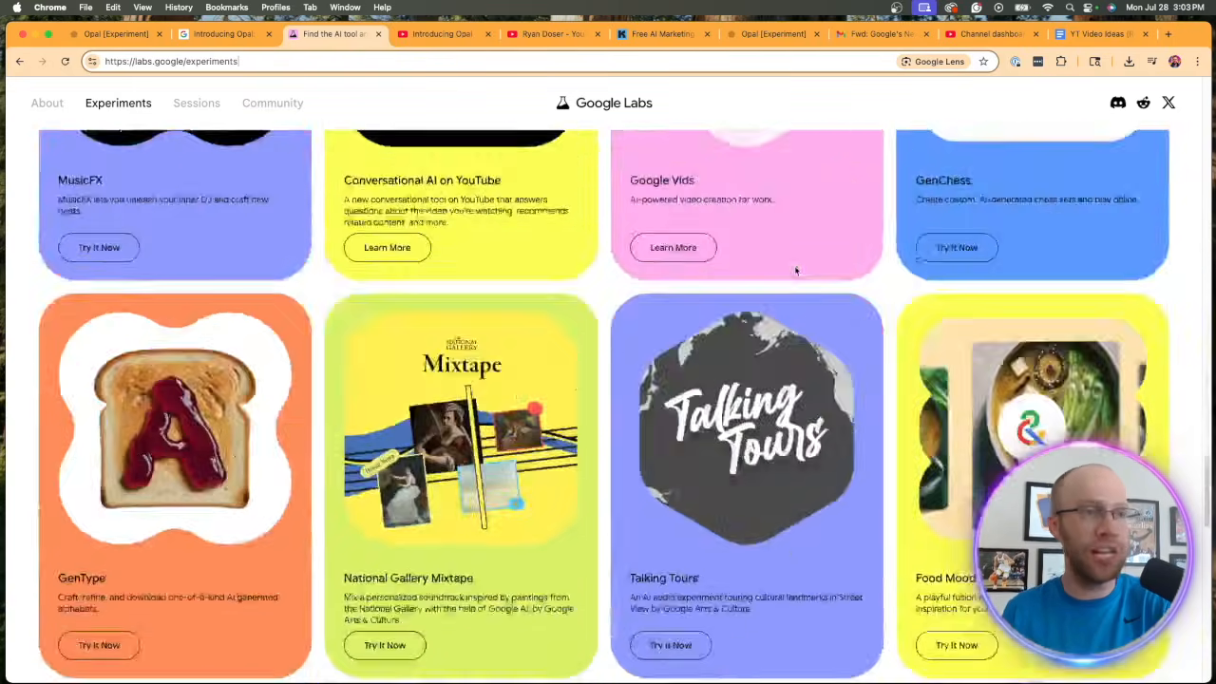
pyautogui.scroll(20, 796, 272)
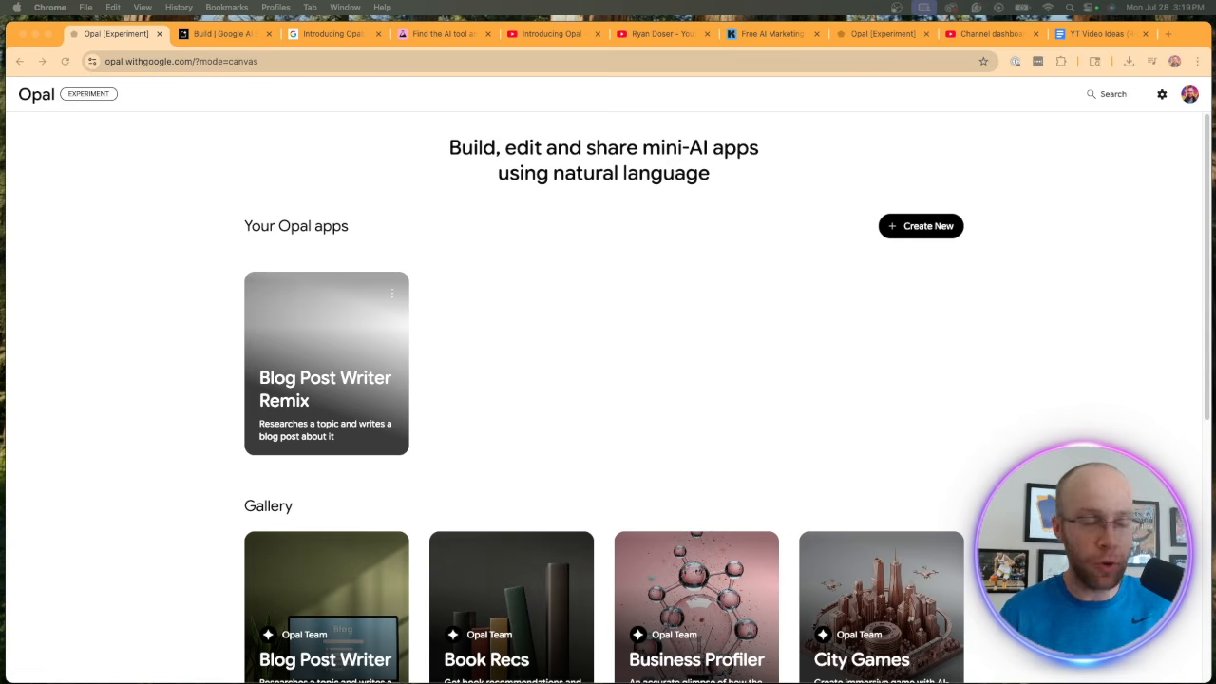
# Step: View the Build apps with Gemini page in Google AI Studio, and return to the Opal home page
pyautogui.hotkey('ctrl', 'Tab')
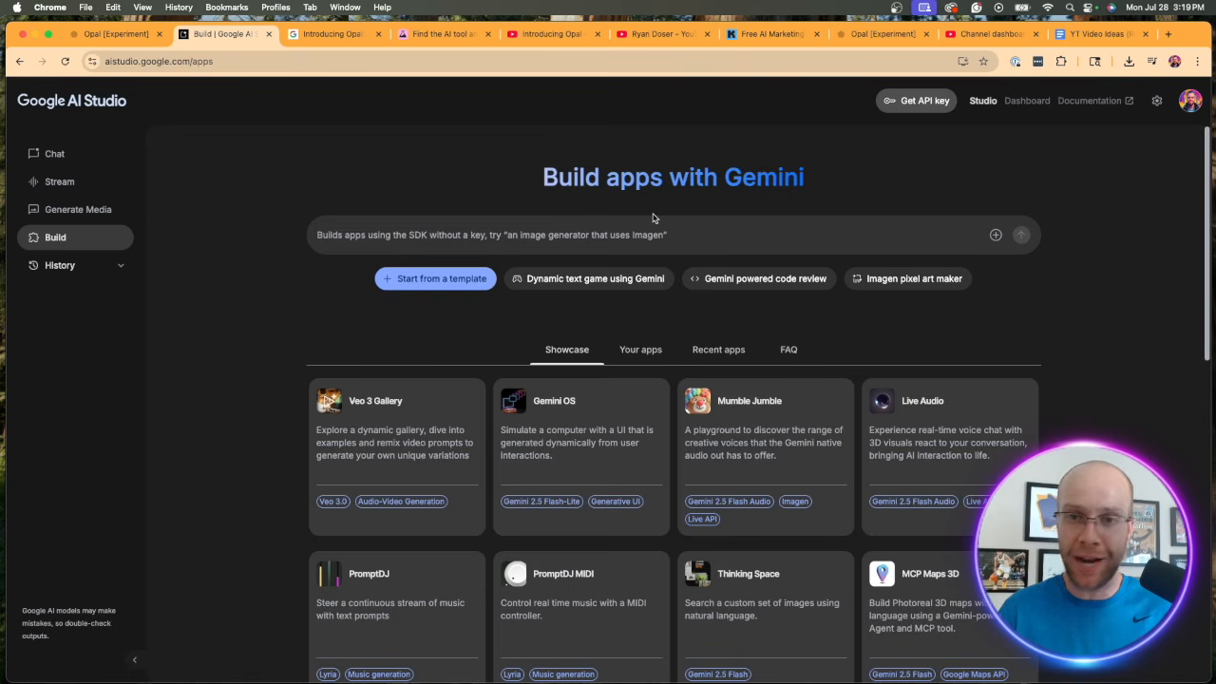
pyautogui.click(114, 34)
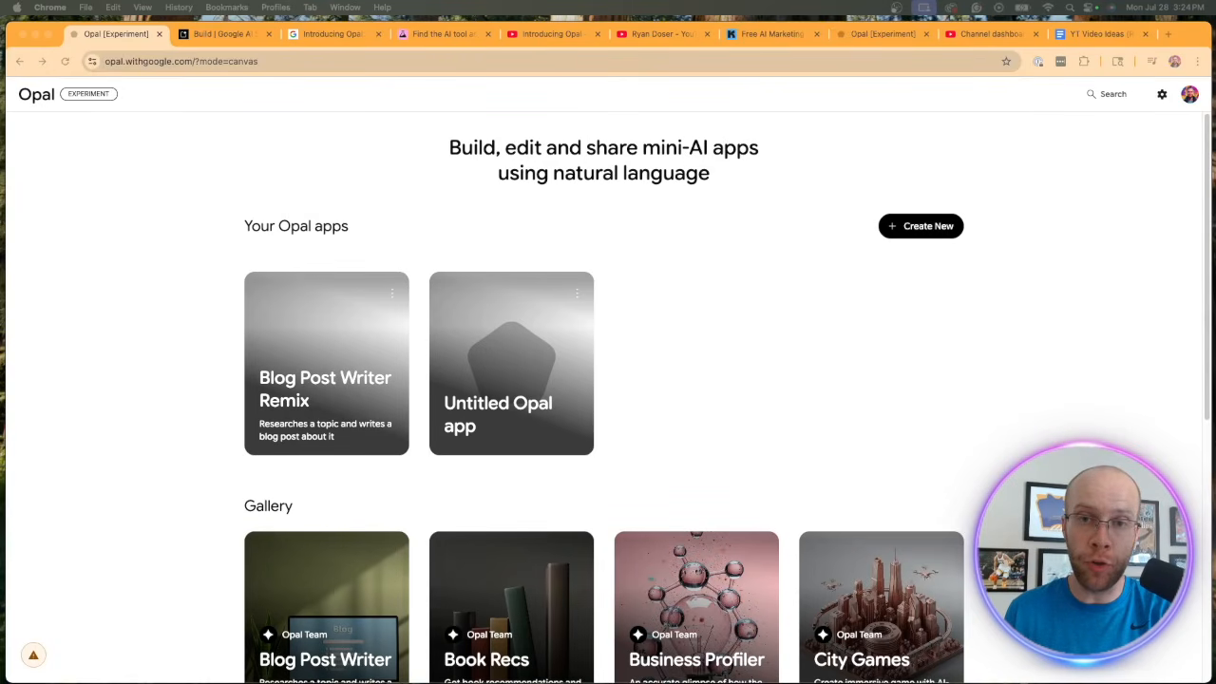
pyautogui.click(1048, 225)
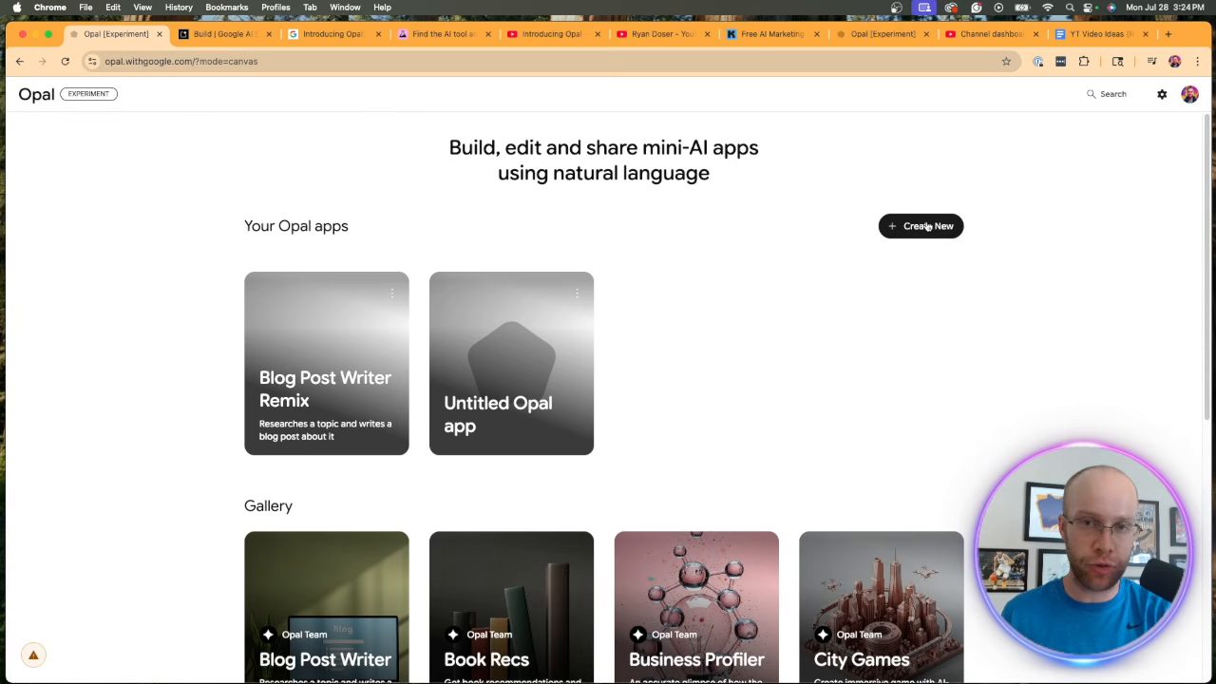
# Step: Look through the Opal gallery of premade mini-apps, from Blog Post Writer to Video Marketer
pyautogui.scroll(-4, 879, 266)
pyautogui.moveTo(332, 327); pyautogui.dragTo(236, 327)
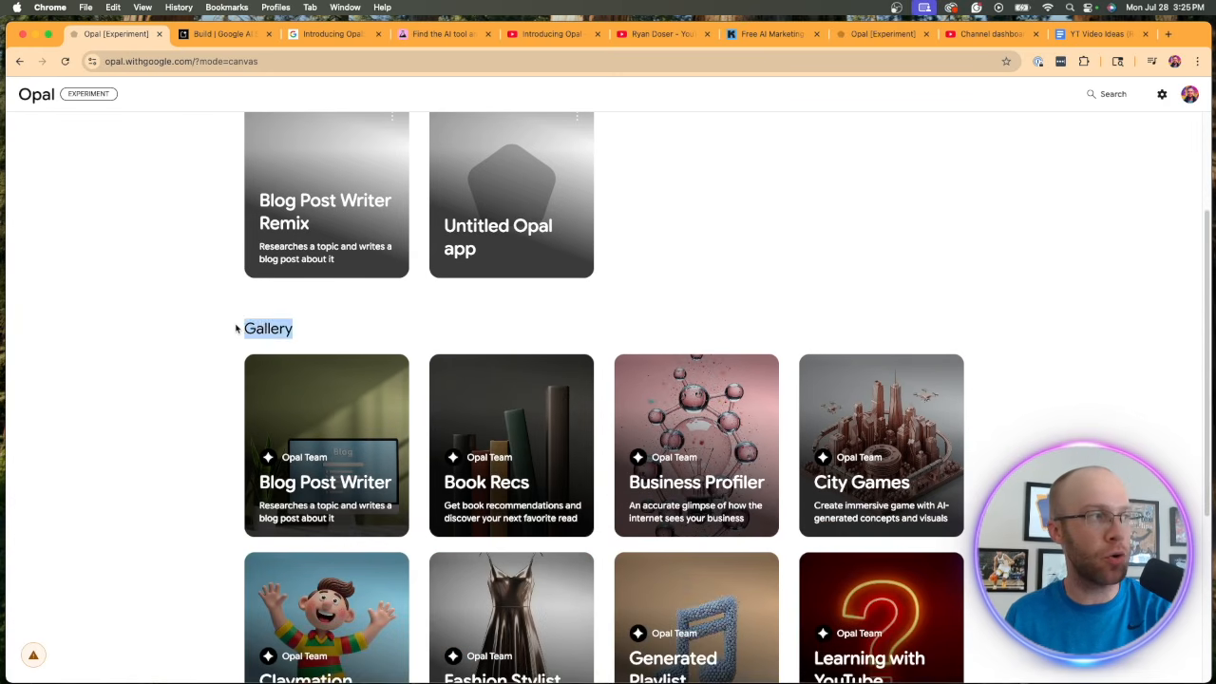
pyautogui.click(211, 325)
pyautogui.scroll(-4, 244, 303)
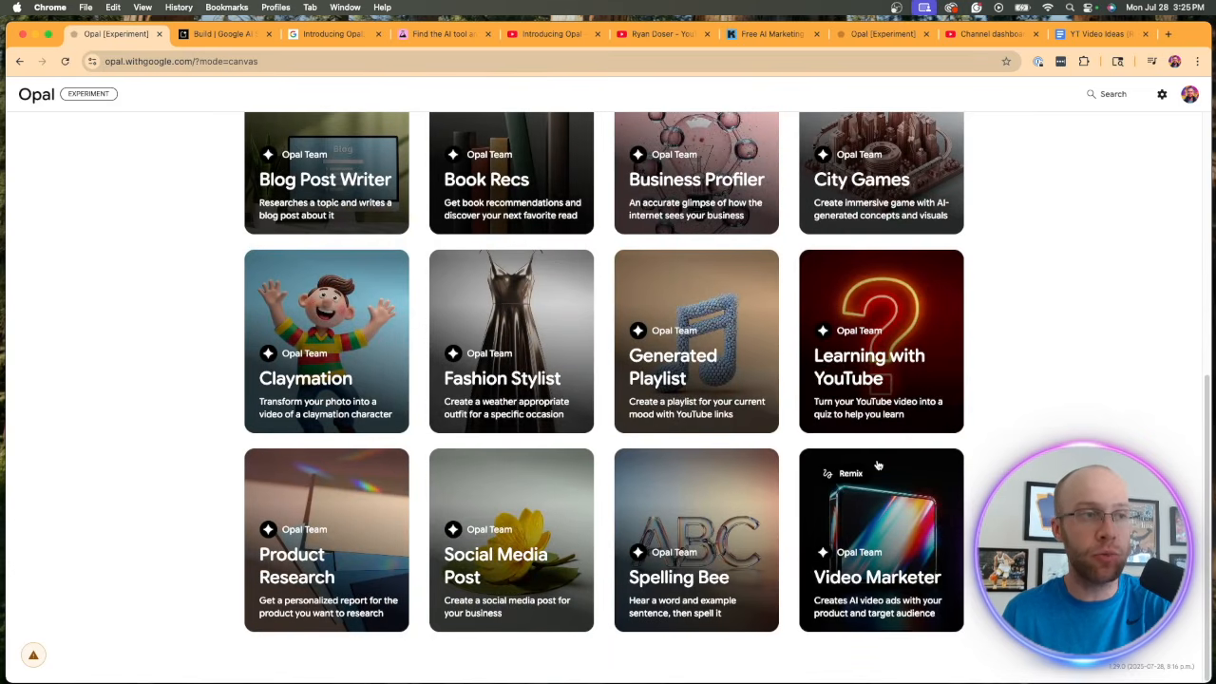
pyautogui.moveTo(842, 481)
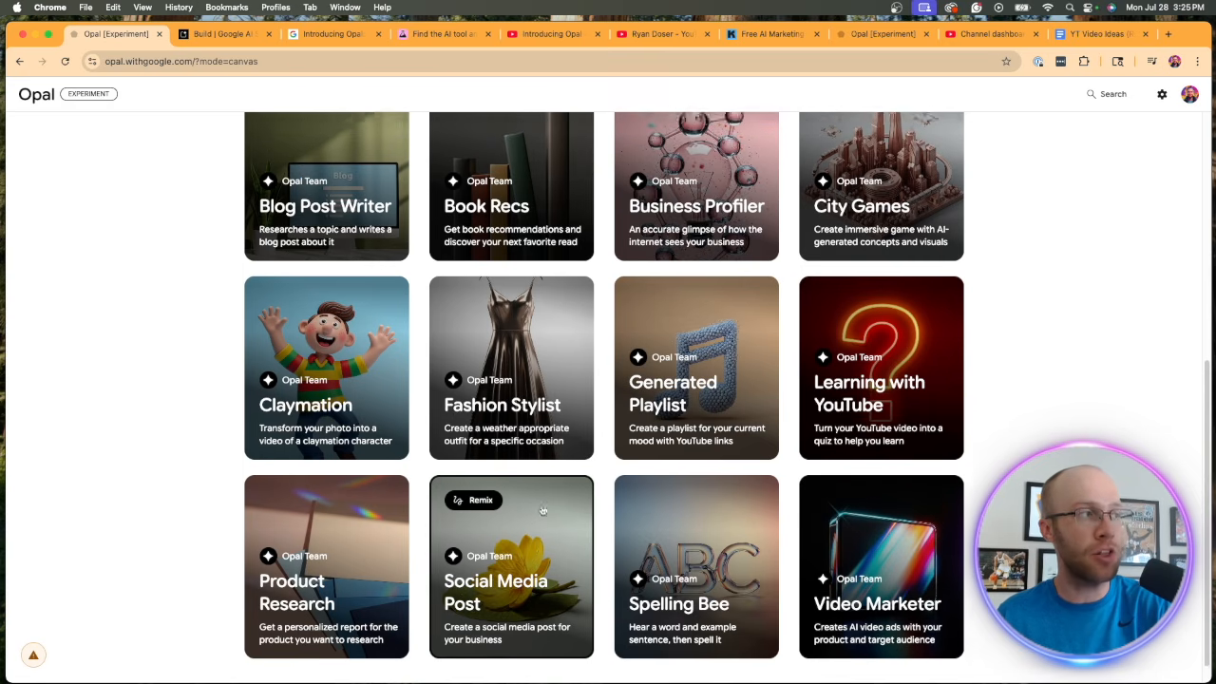
pyautogui.scroll(3, 532, 503)
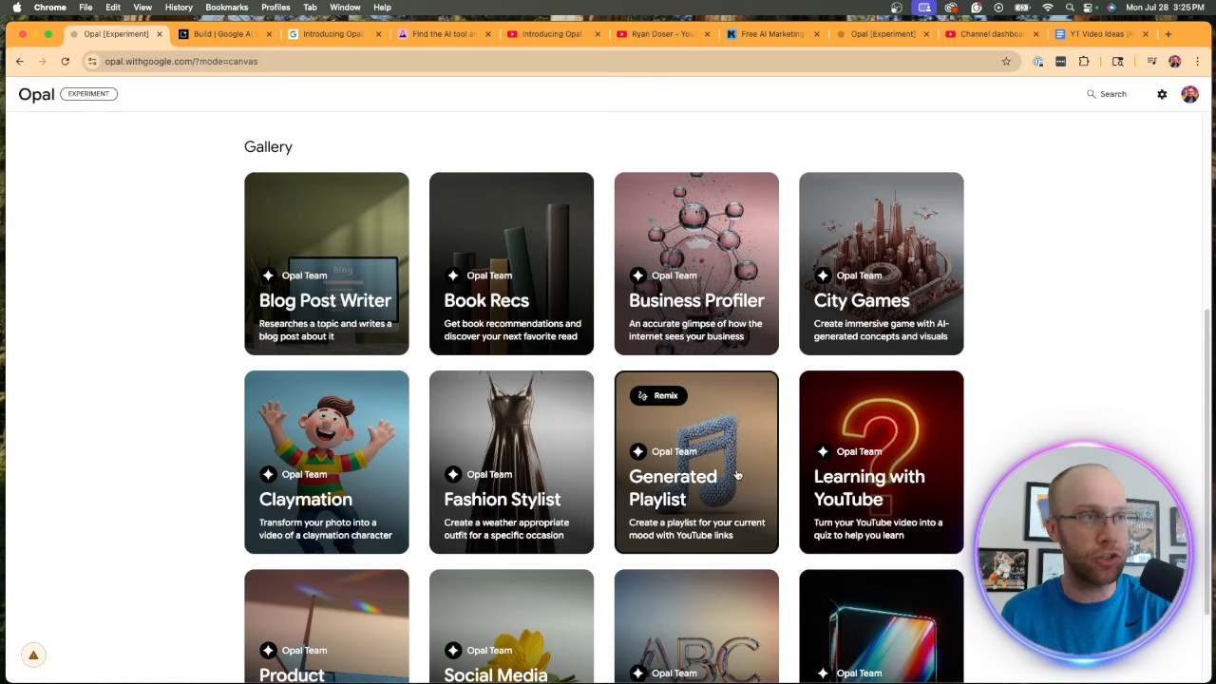
pyautogui.scroll(-1, 474, 258)
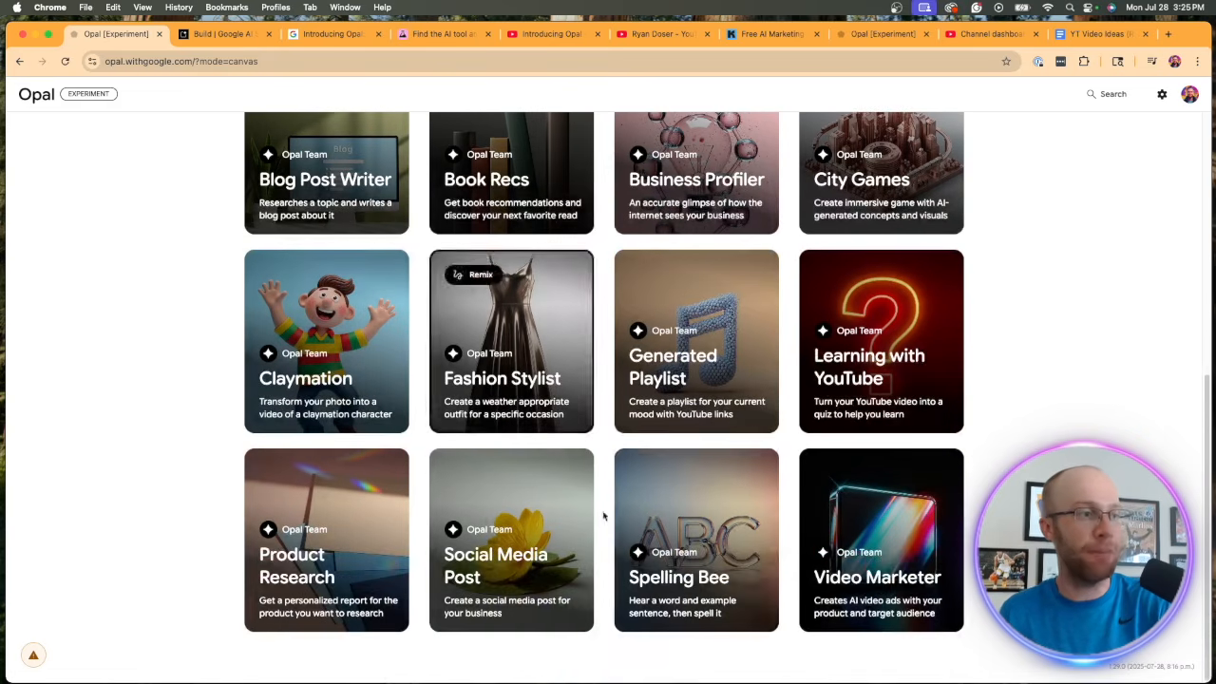
pyautogui.scroll(1, 689, 427)
pyautogui.scroll(2, 689, 428)
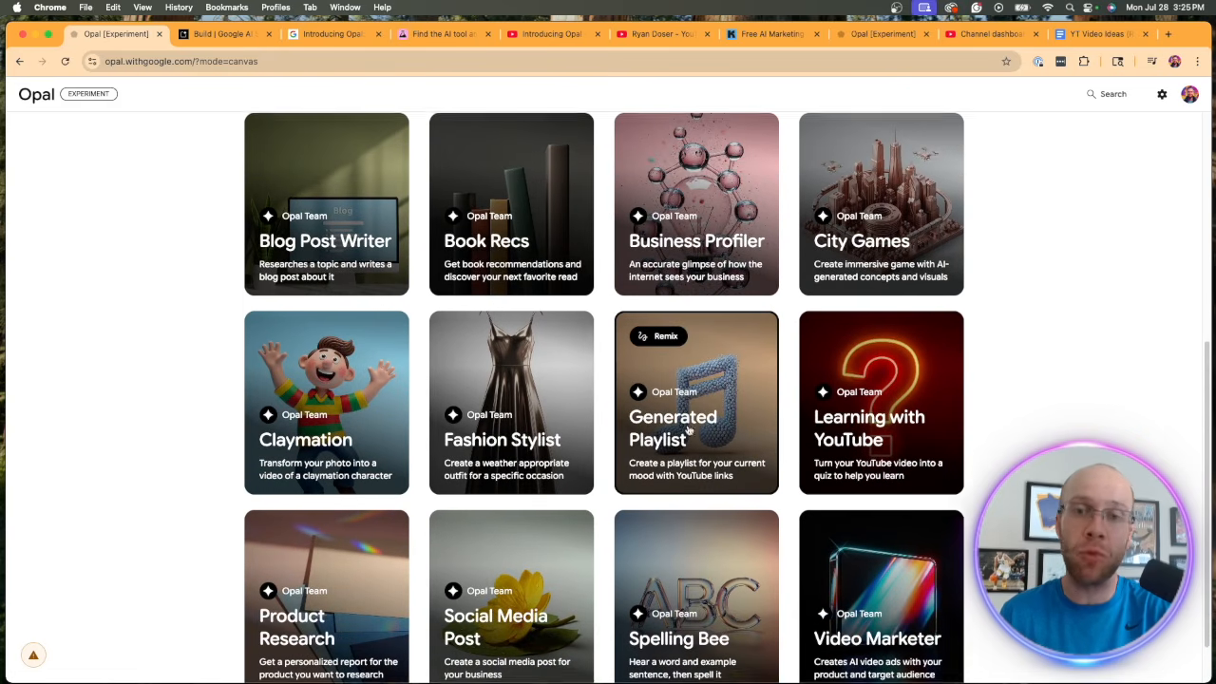
pyautogui.scroll(8, 689, 418)
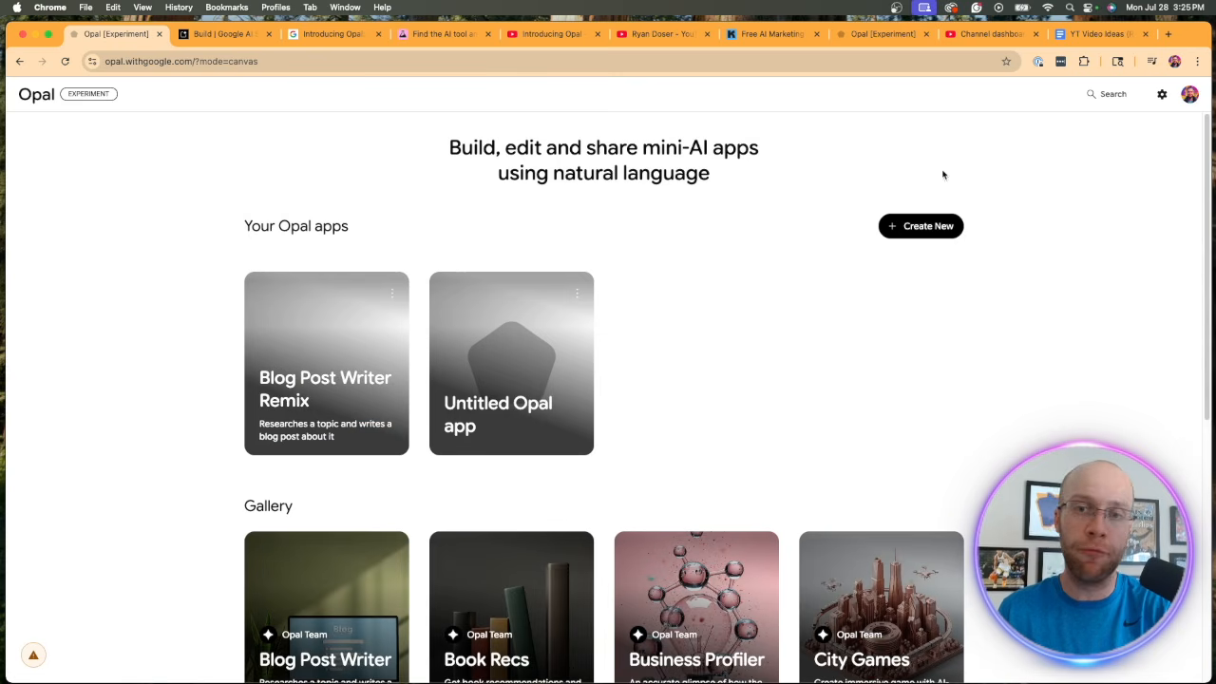
pyautogui.scroll(-10, 1064, 407)
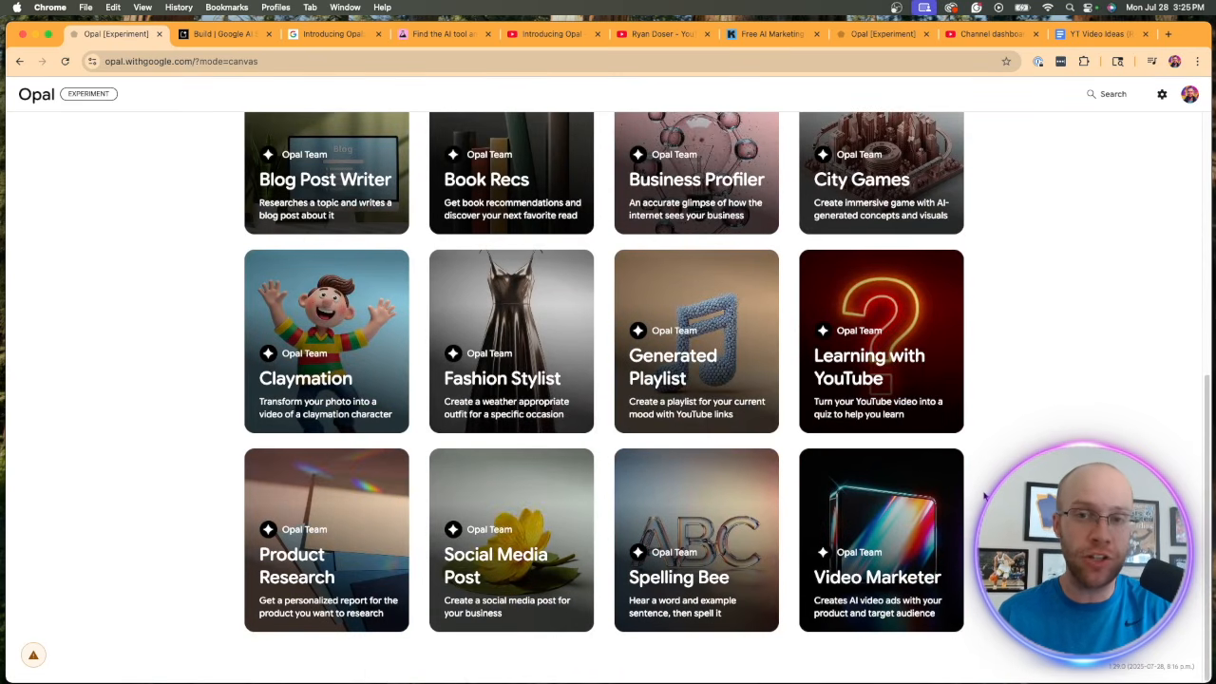
pyautogui.moveTo(849, 557)
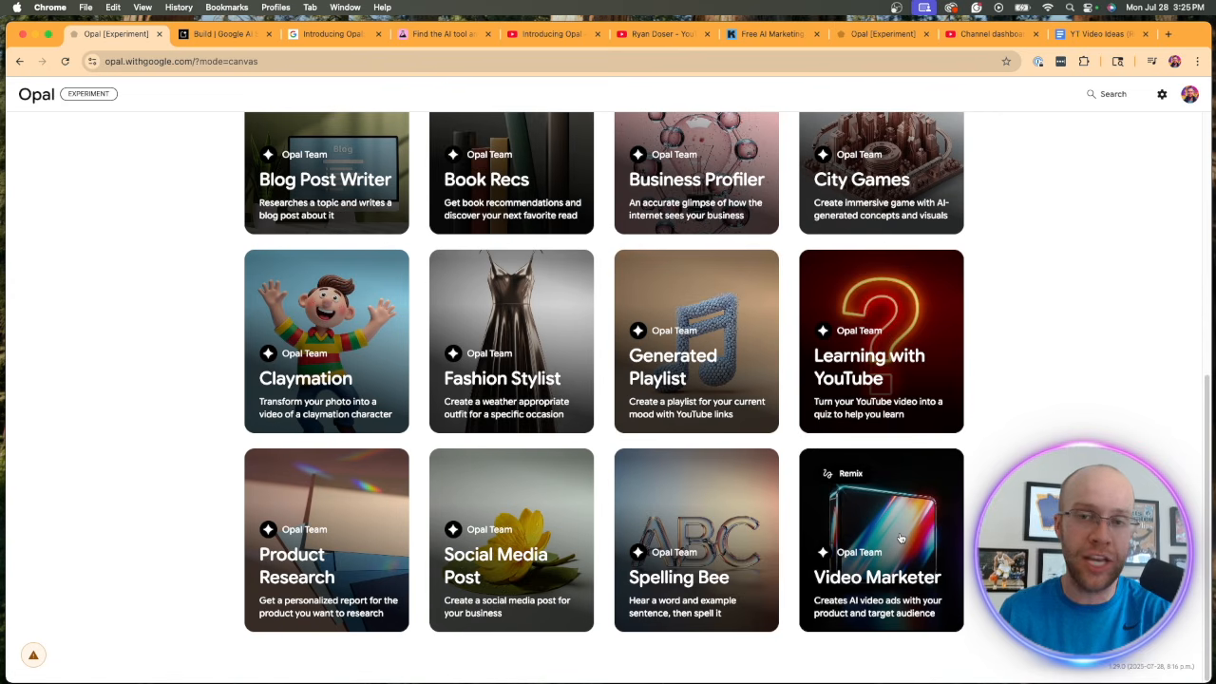
# Step: Remix the Video Marketer template, narrow the browser window to reveal the desktop, and read the app's description
pyautogui.click(845, 475)
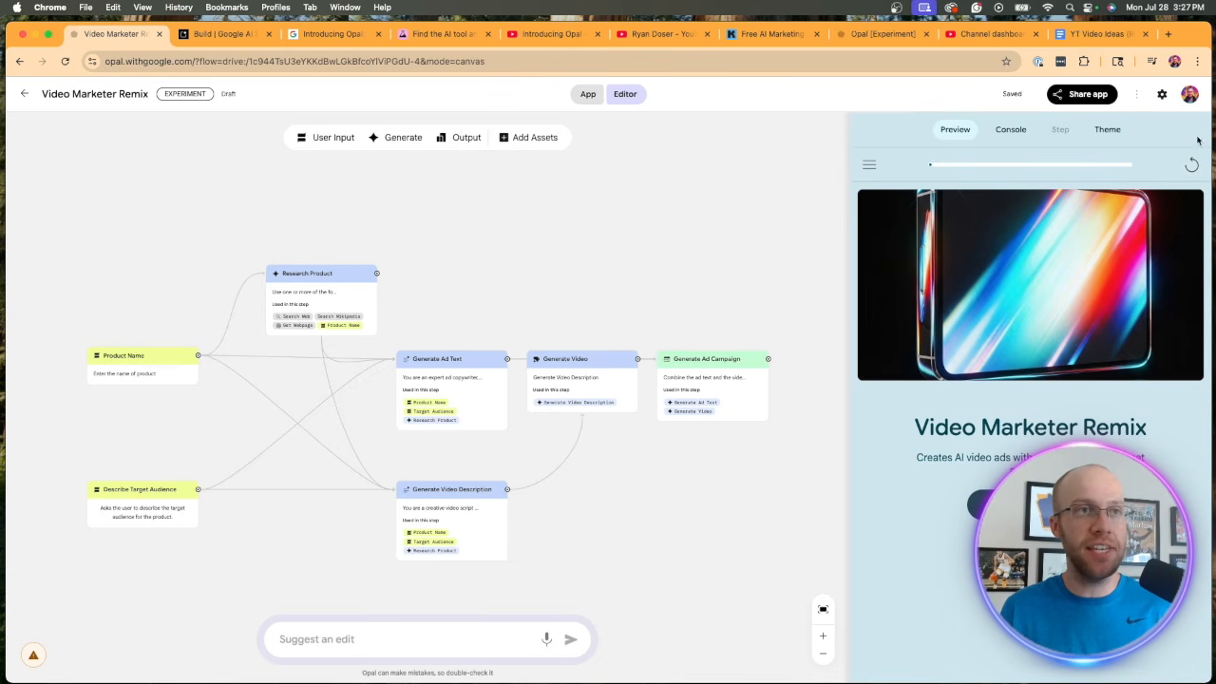
pyautogui.moveTo(1214, 138); pyautogui.dragTo(958, 158)
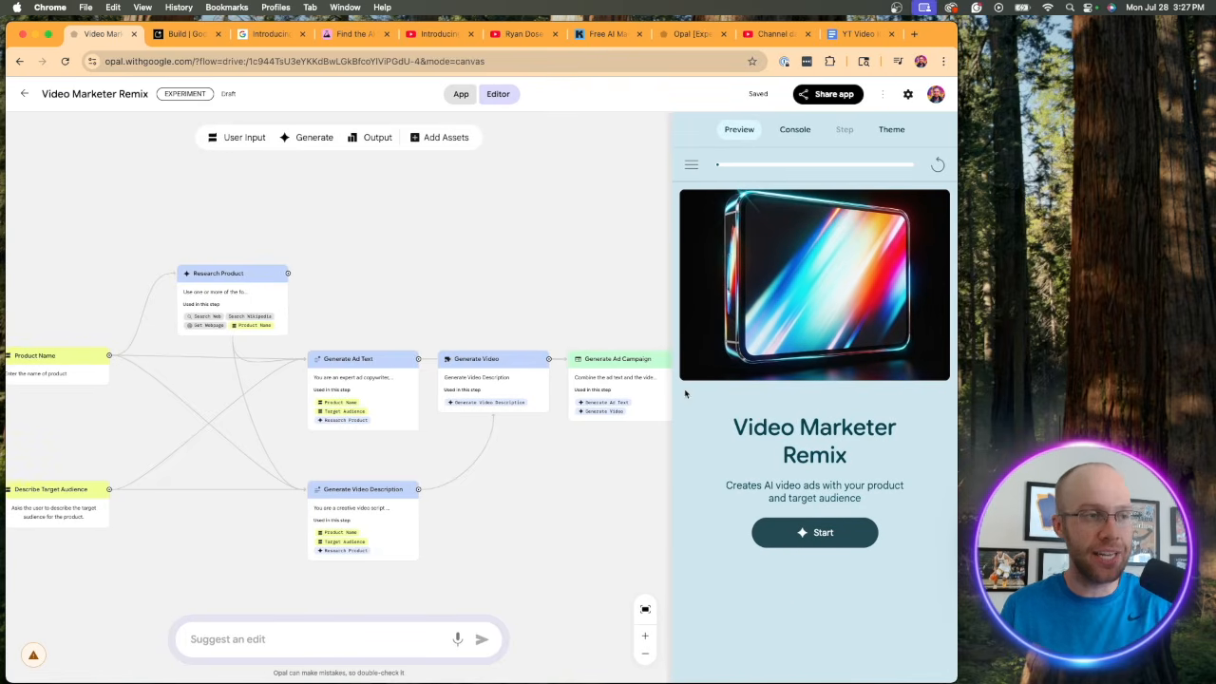
pyautogui.moveTo(744, 432)
pyautogui.mouseDown()
pyautogui.moveTo(863, 475)
pyautogui.moveTo(780, 429)
pyautogui.moveTo(741, 426)
pyautogui.mouseUp()
pyautogui.tripleClick(834, 486)
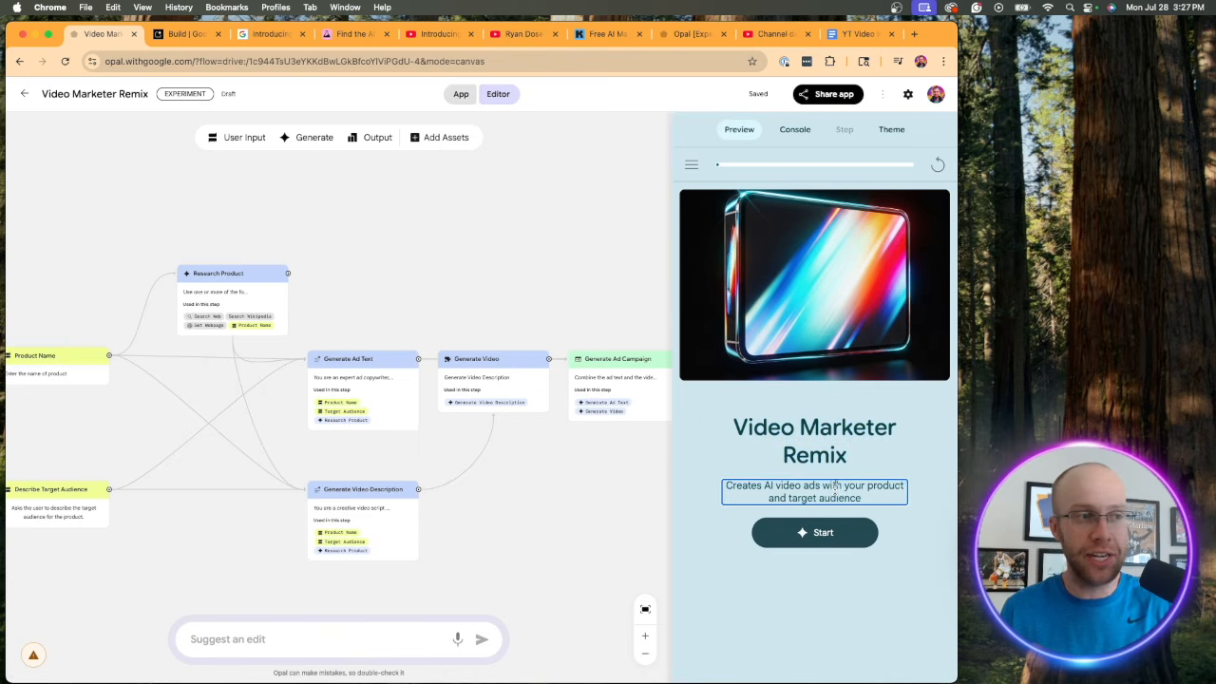
pyautogui.click(871, 648)
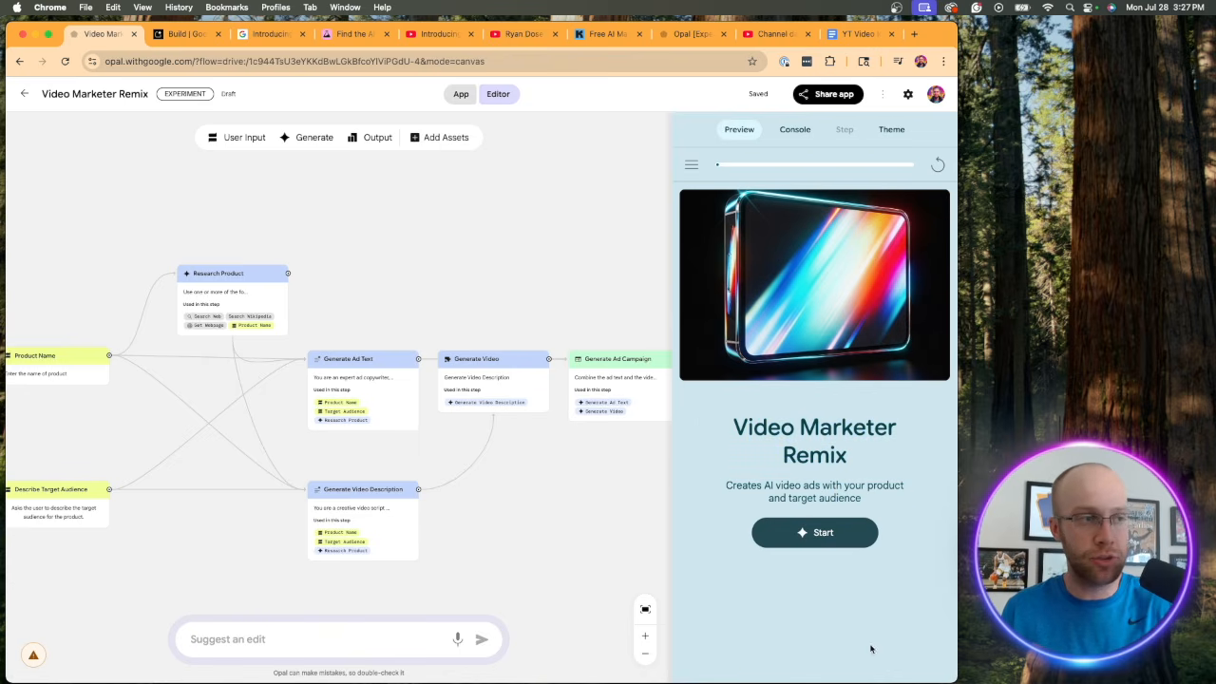
# Step: Start the Video Marketer Remix app and submit Running Shoes as the product name
pyautogui.click(815, 535)
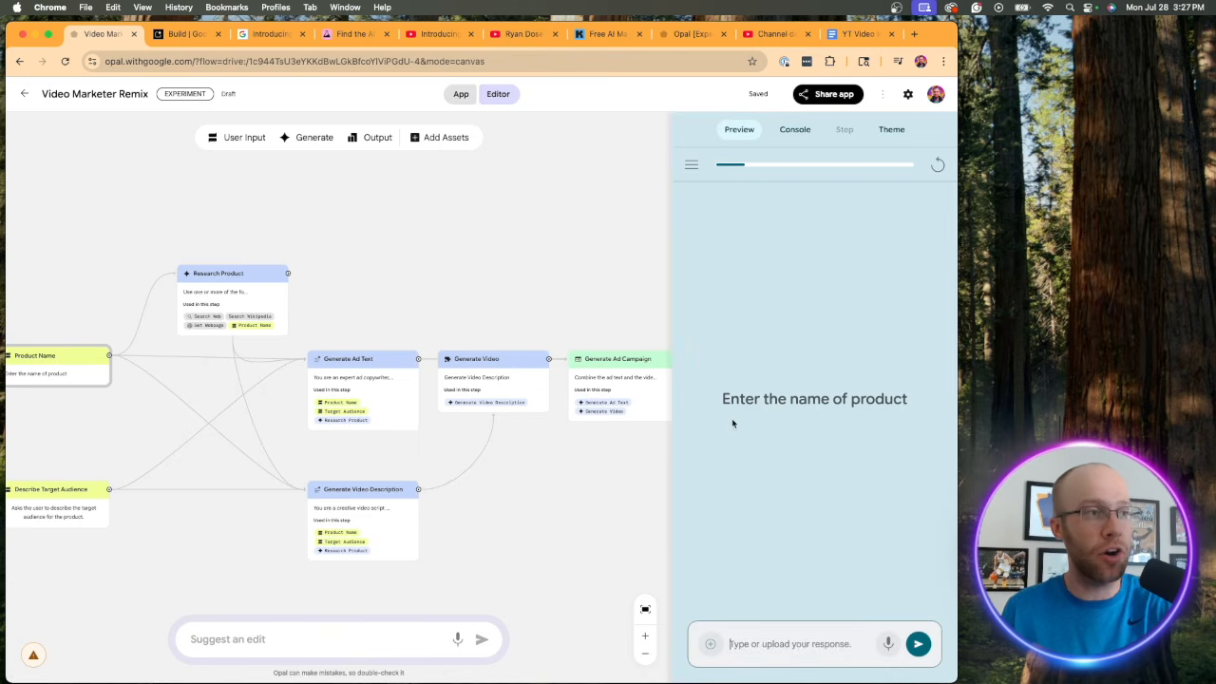
pyautogui.moveTo(724, 399); pyautogui.dragTo(855, 429)
pyautogui.click(857, 433)
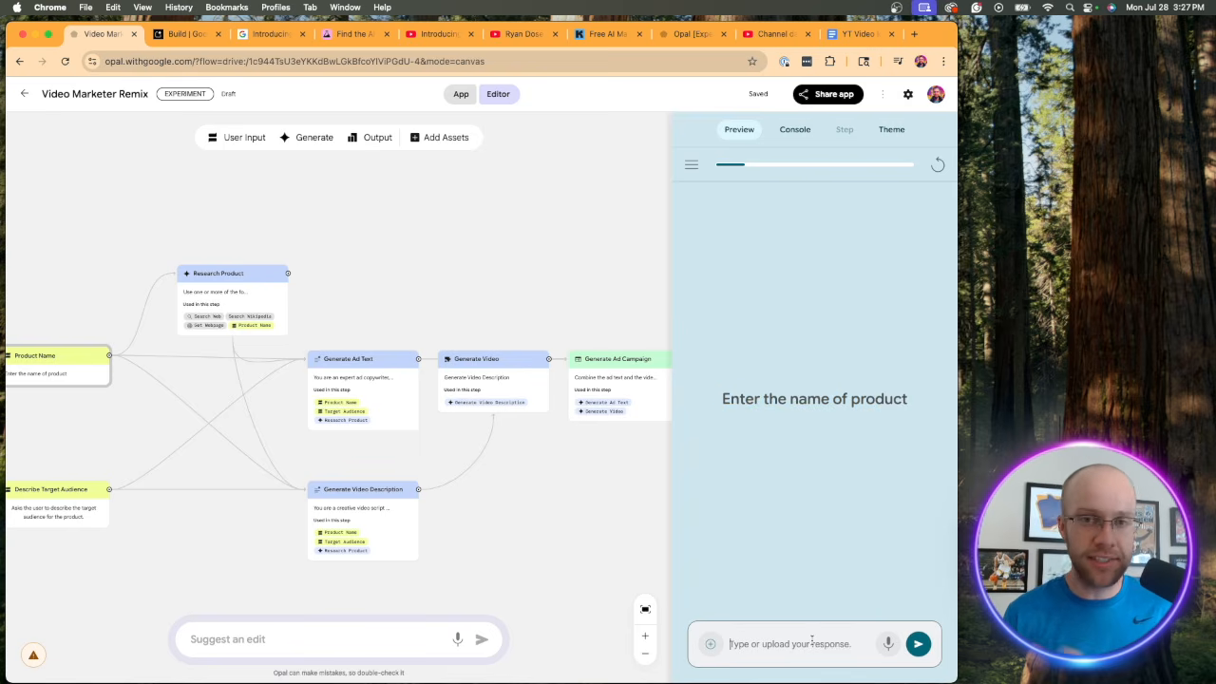
pyautogui.write('Run')
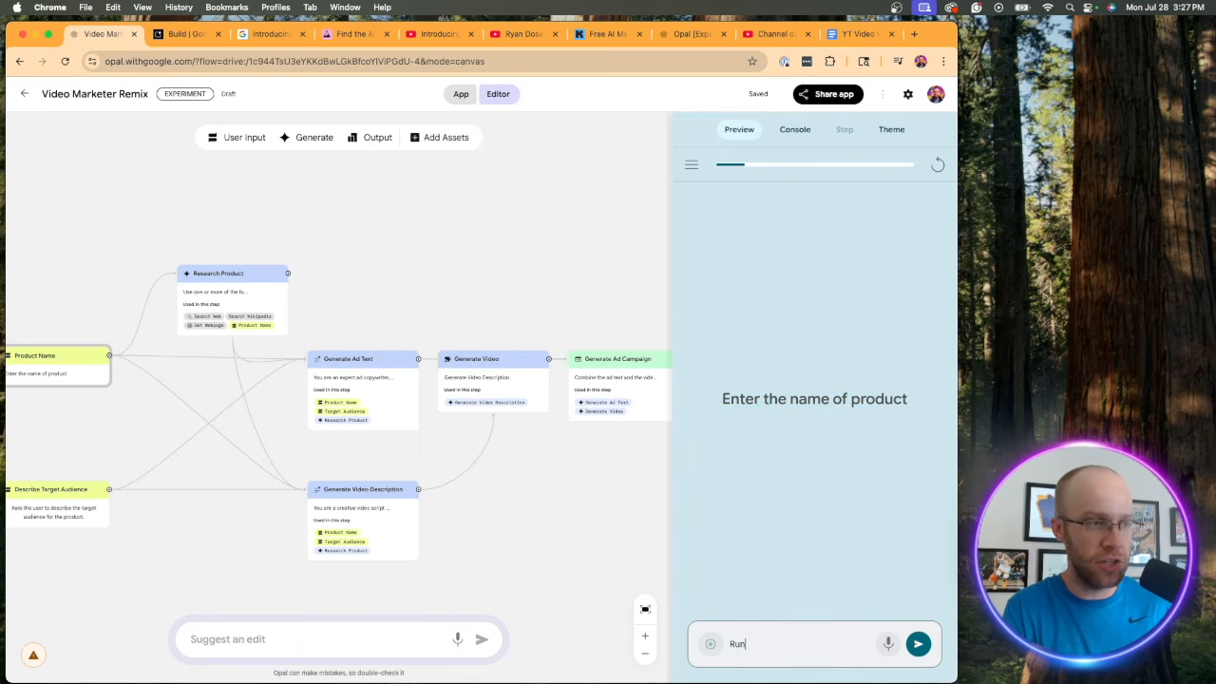
pyautogui.write('ning Shoes')
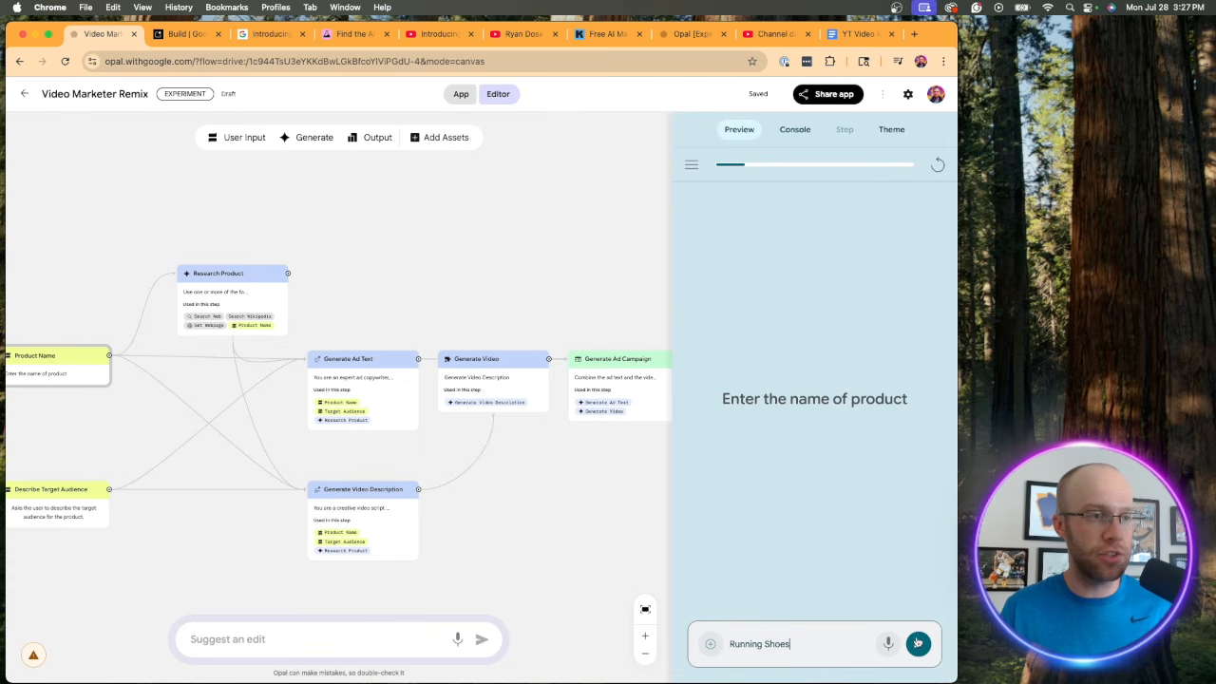
pyautogui.click(920, 645)
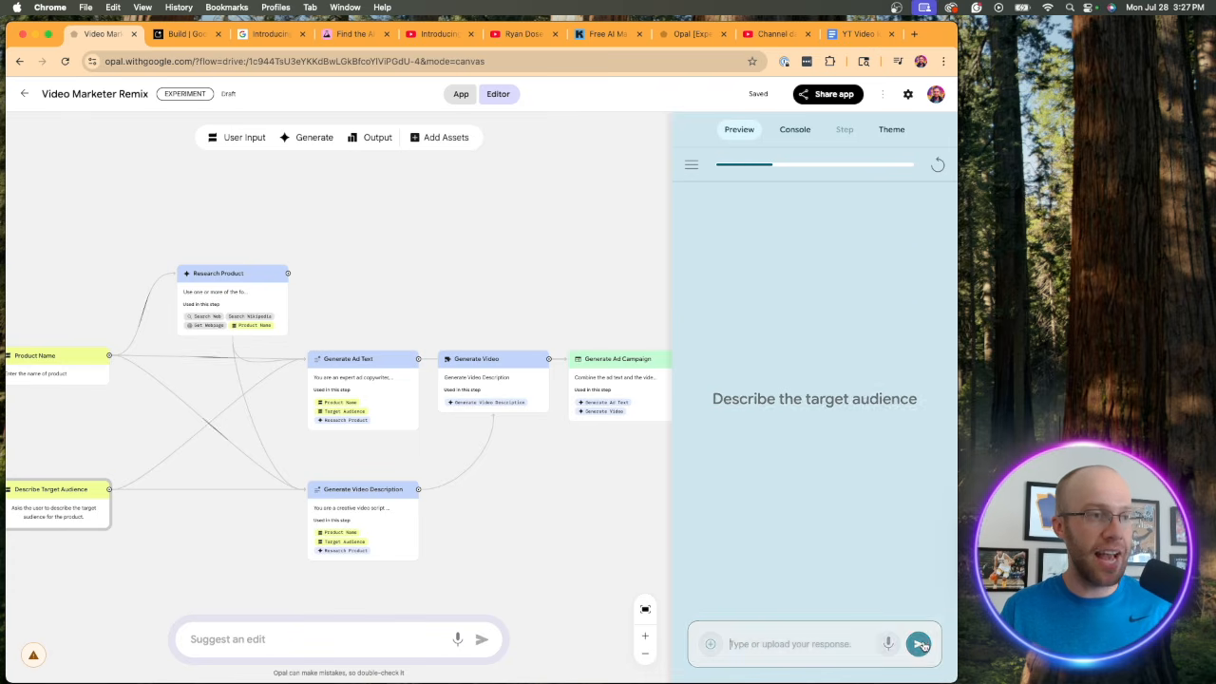
# Step: Submit Runners in their 20s as the target audience
pyautogui.click(801, 644)
pyautogui.write('Run')
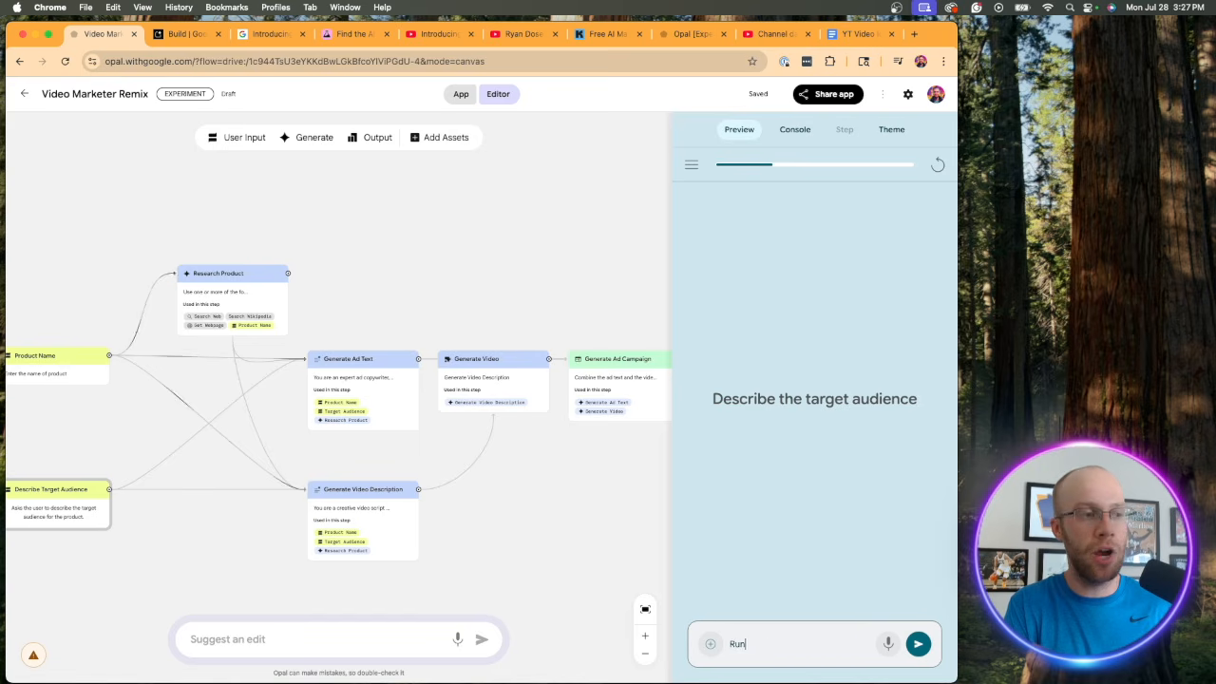
pyautogui.write('ners in their ')
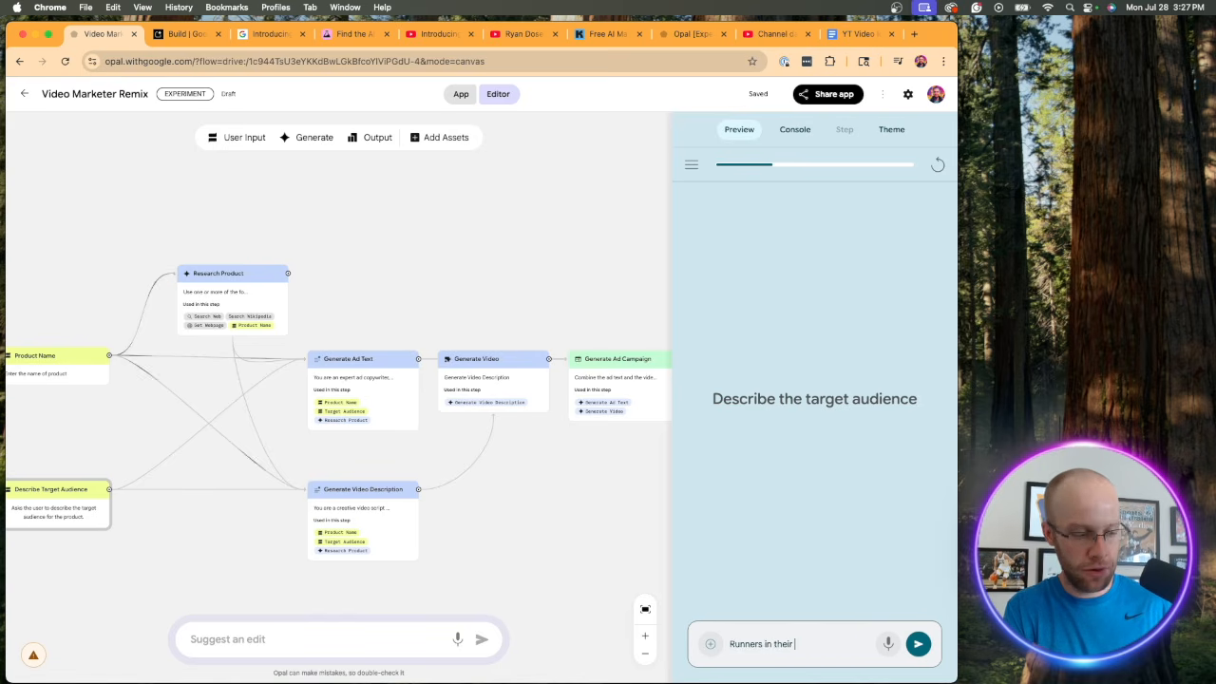
pyautogui.write('20s')
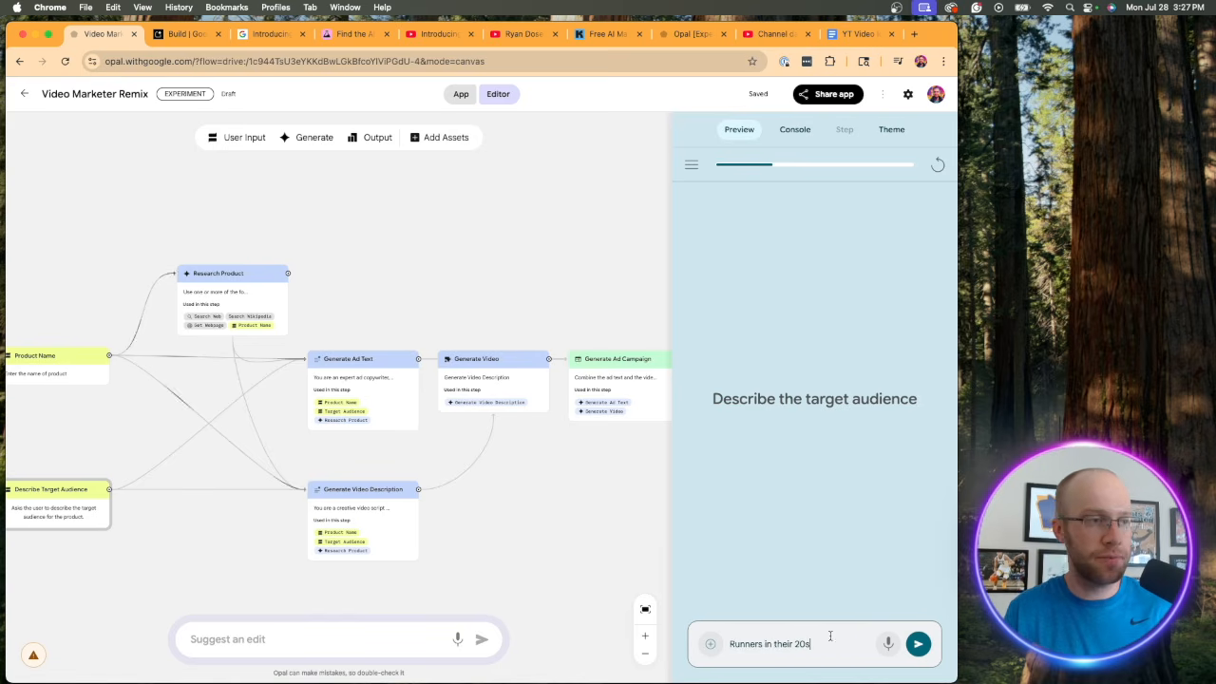
pyautogui.click(917, 643)
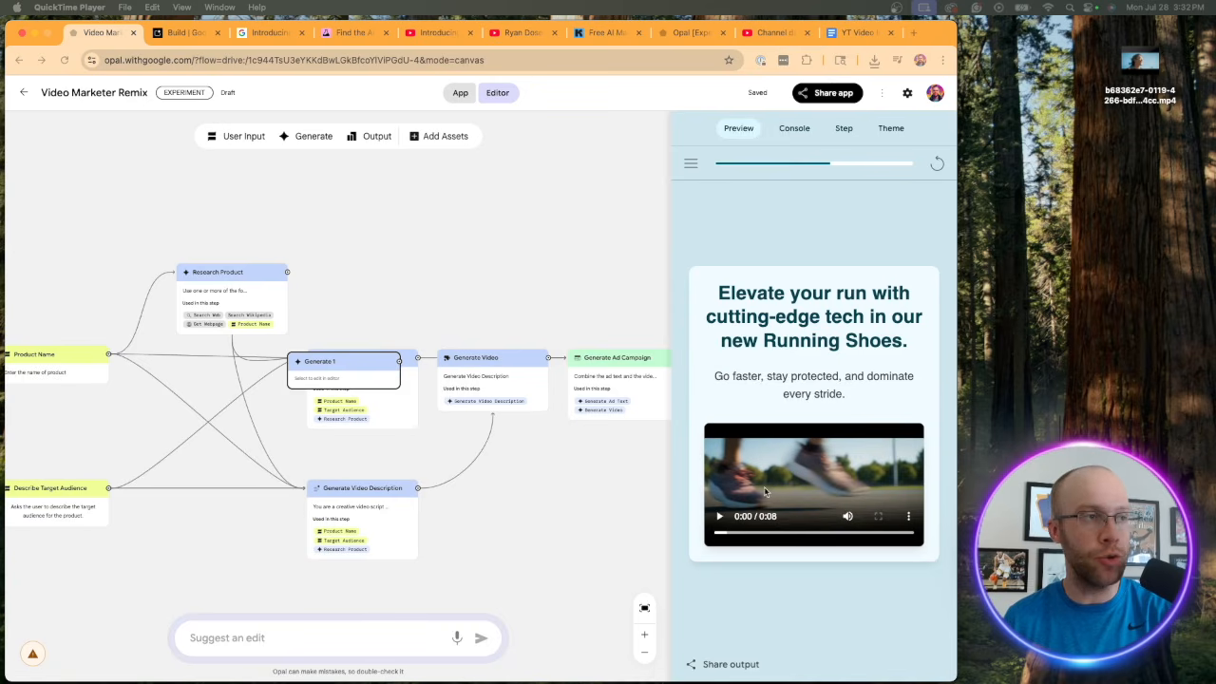
# Step: Review the generated running shoe ad text and check the video's download option
pyautogui.click(772, 222)
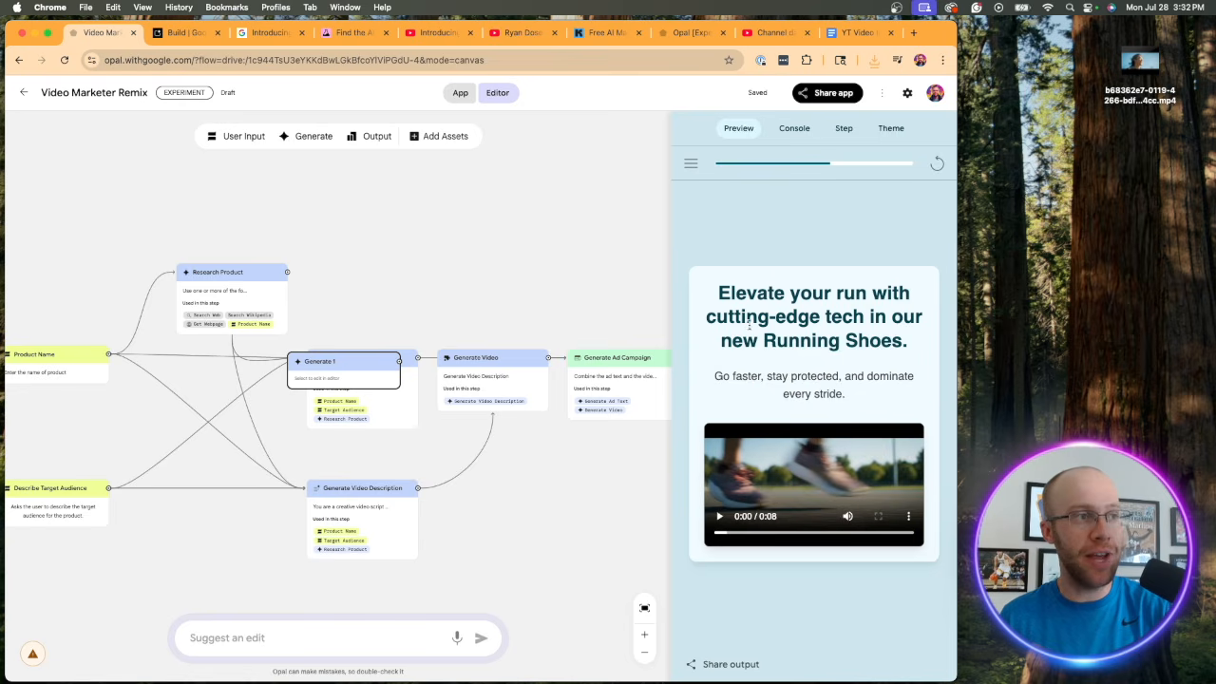
pyautogui.moveTo(720, 297); pyautogui.dragTo(883, 378)
pyautogui.click(883, 392)
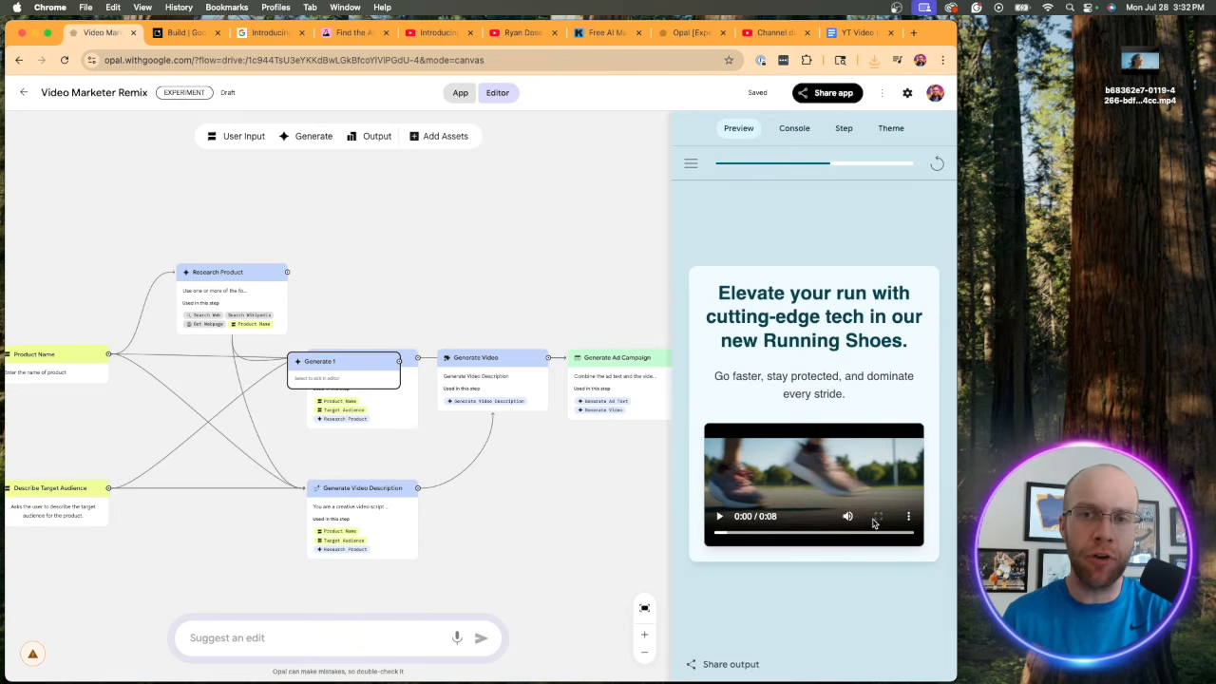
pyautogui.click(908, 516)
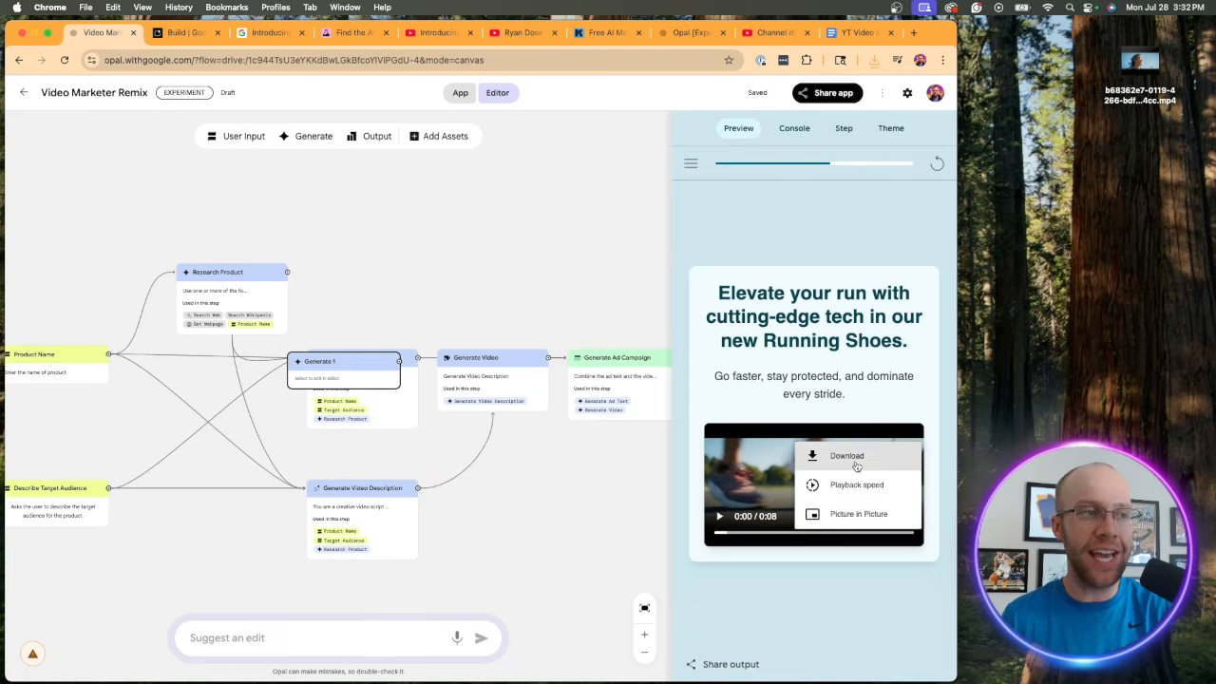
pyautogui.click(876, 595)
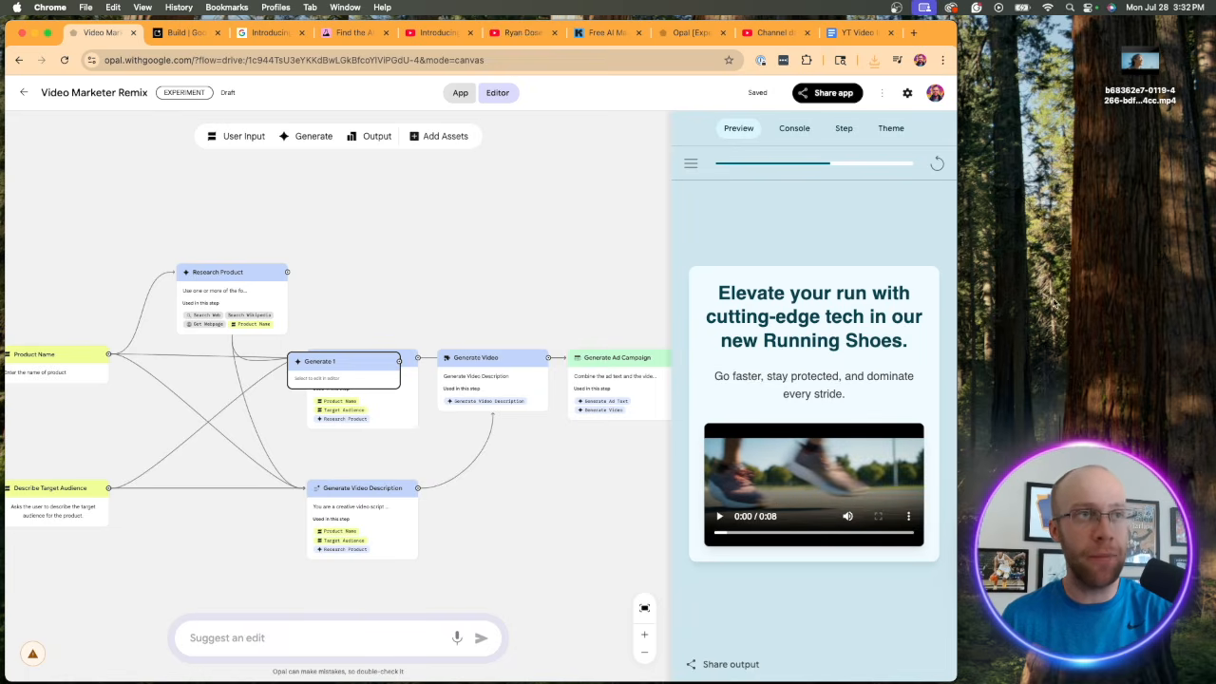
# Step: Open the downloaded ad video from the desktop in QuickTime Player, play it through, and close it
pyautogui.doubleClick(1138, 100)
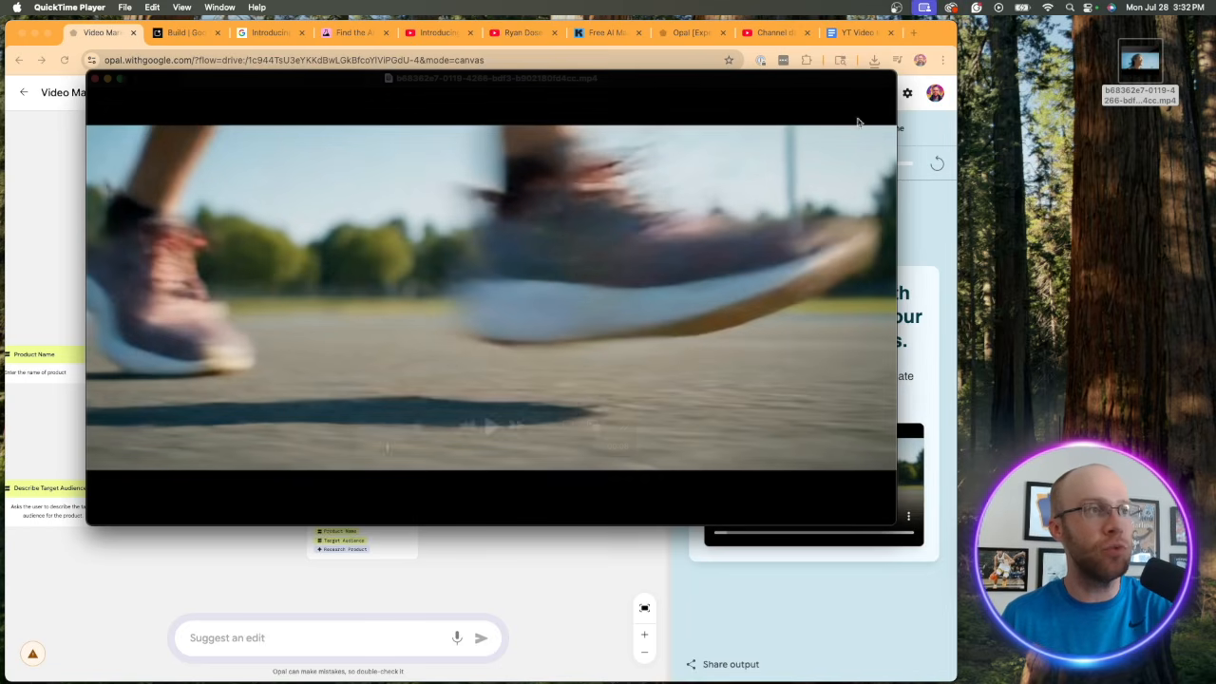
pyautogui.moveTo(536, 82); pyautogui.dragTo(566, 95)
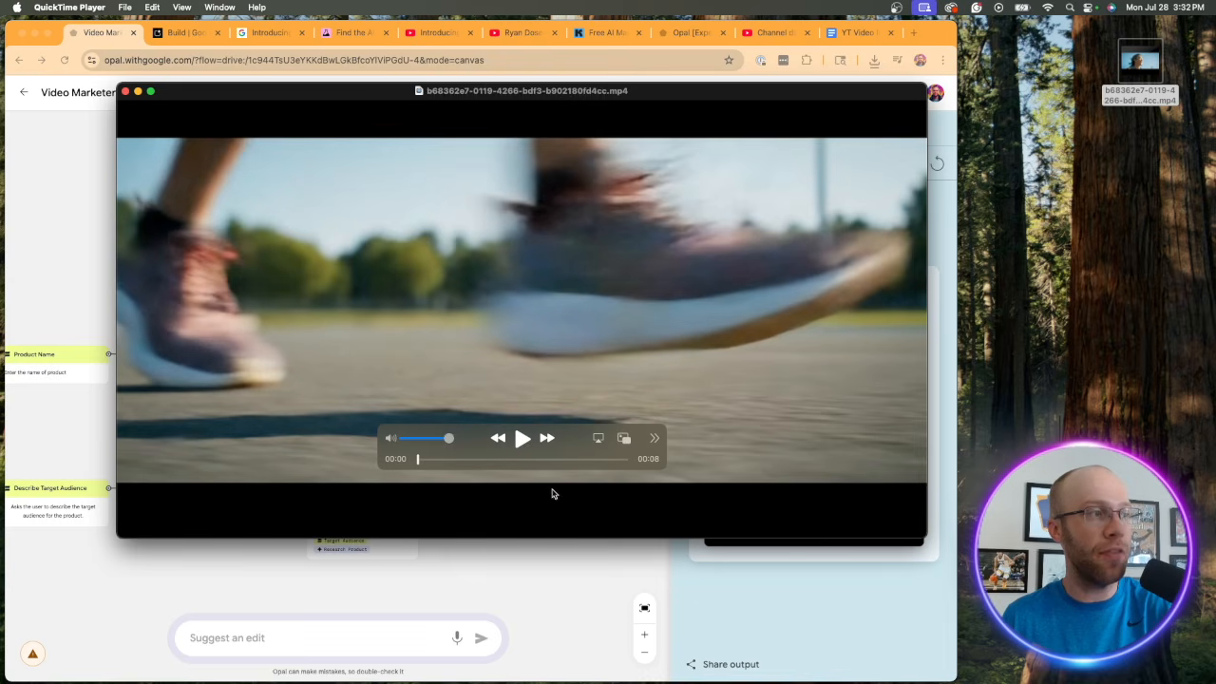
pyautogui.click(521, 439)
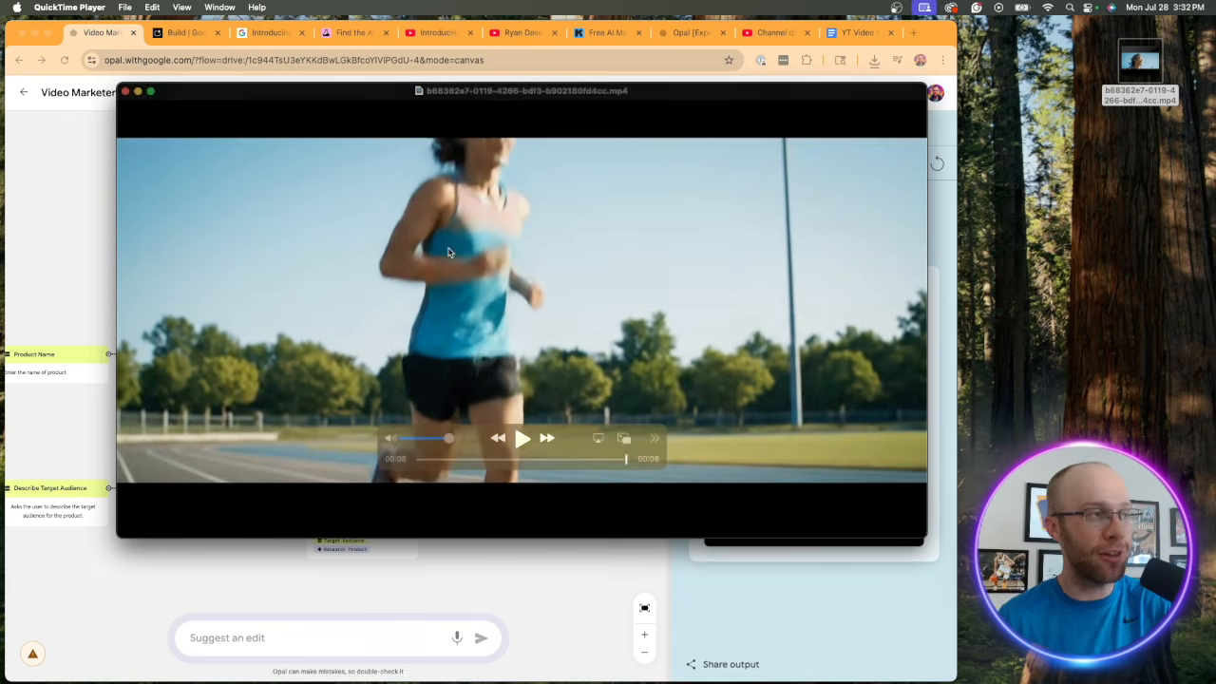
pyautogui.click(125, 90)
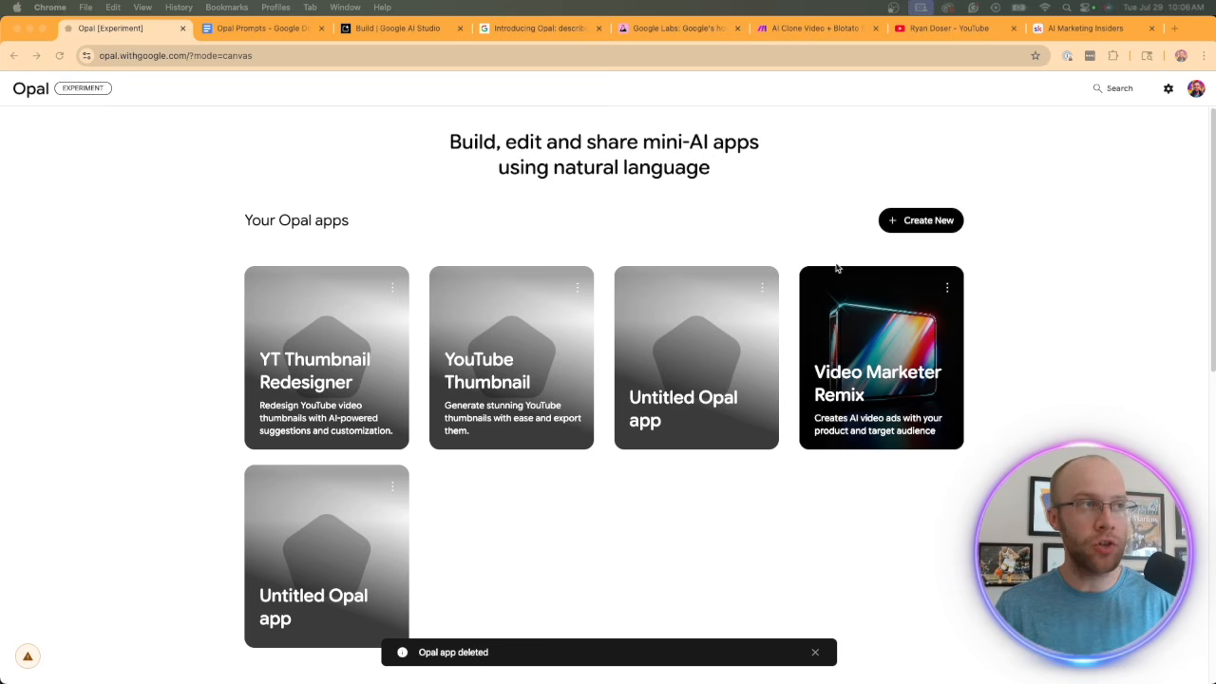
# Step: Create a new blank Opal app from the home page and dismiss the deletion notice
pyautogui.click(747, 192)
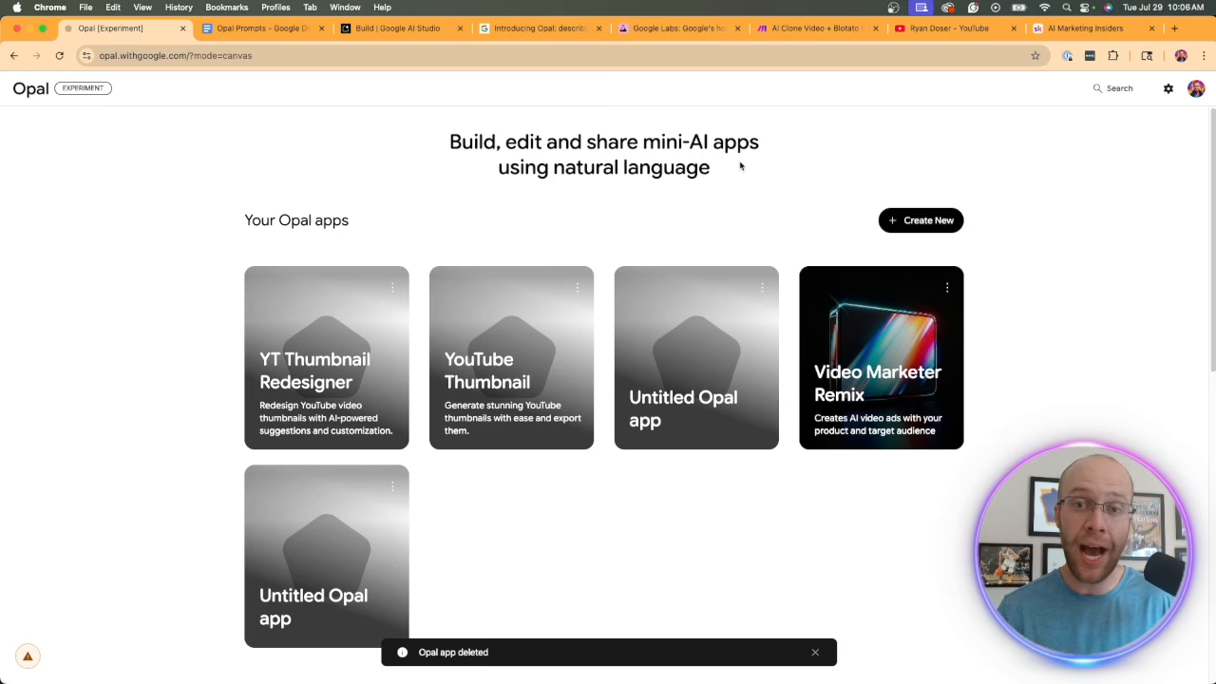
pyautogui.click(928, 220)
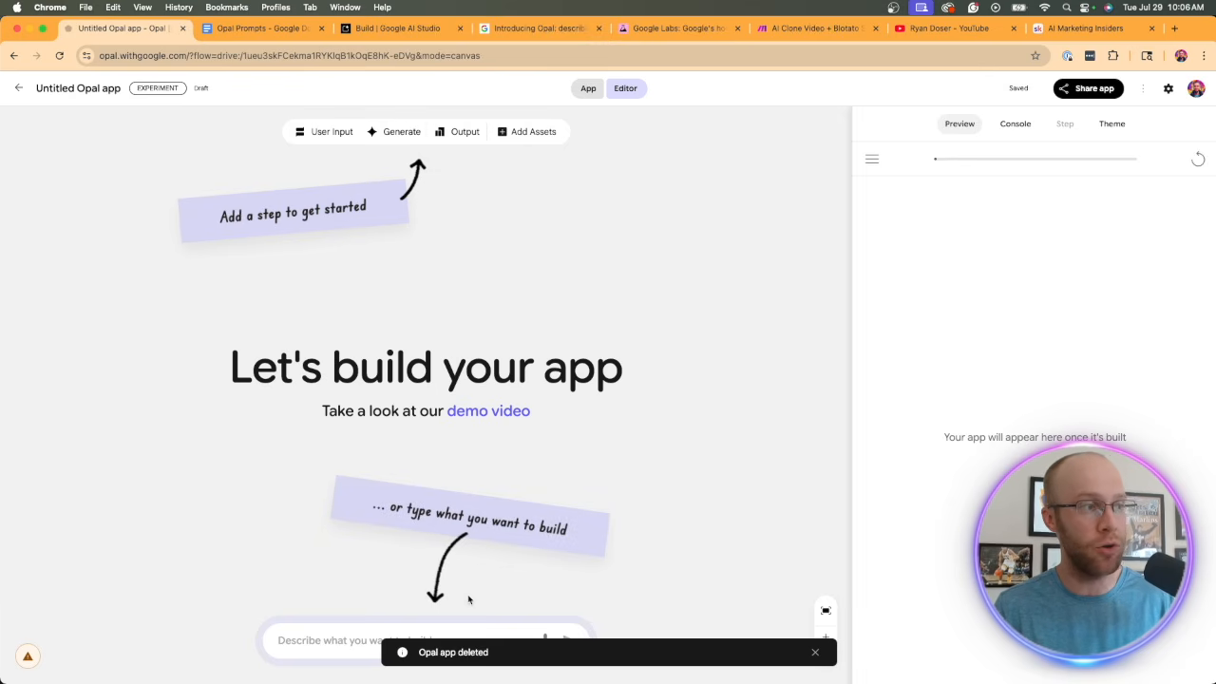
pyautogui.click(814, 653)
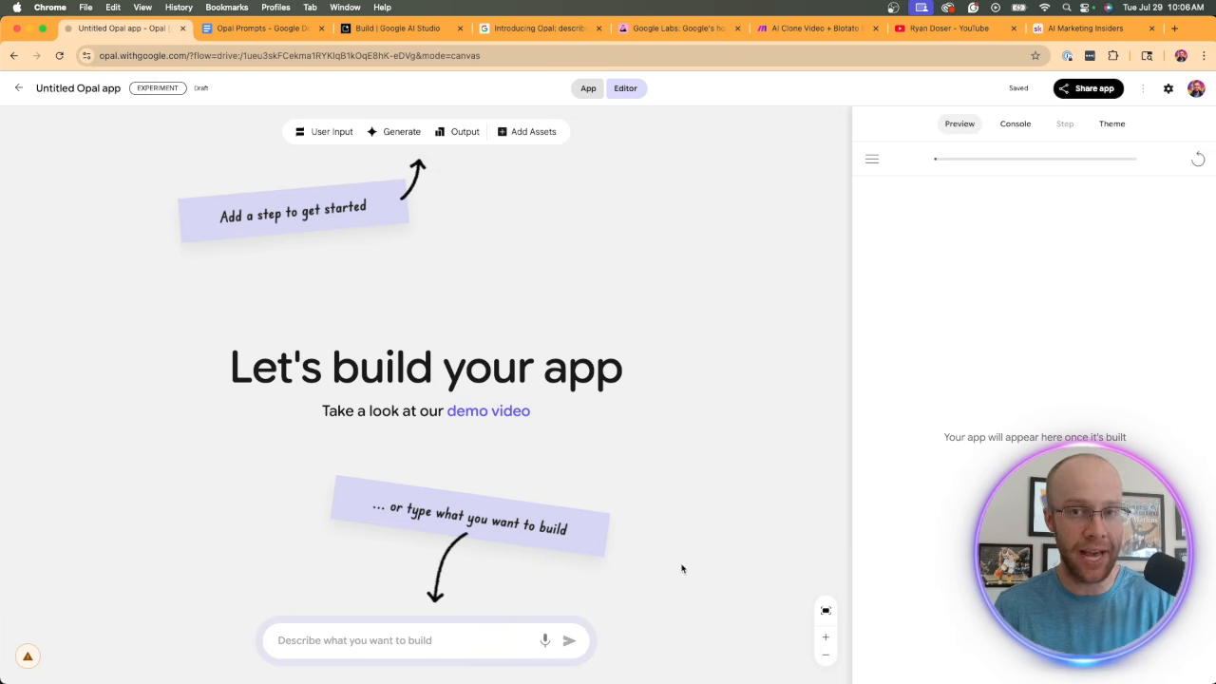
# Step: Look at the empty app description prompt, and open and close the Introducing Opal demo video
pyautogui.click(424, 639)
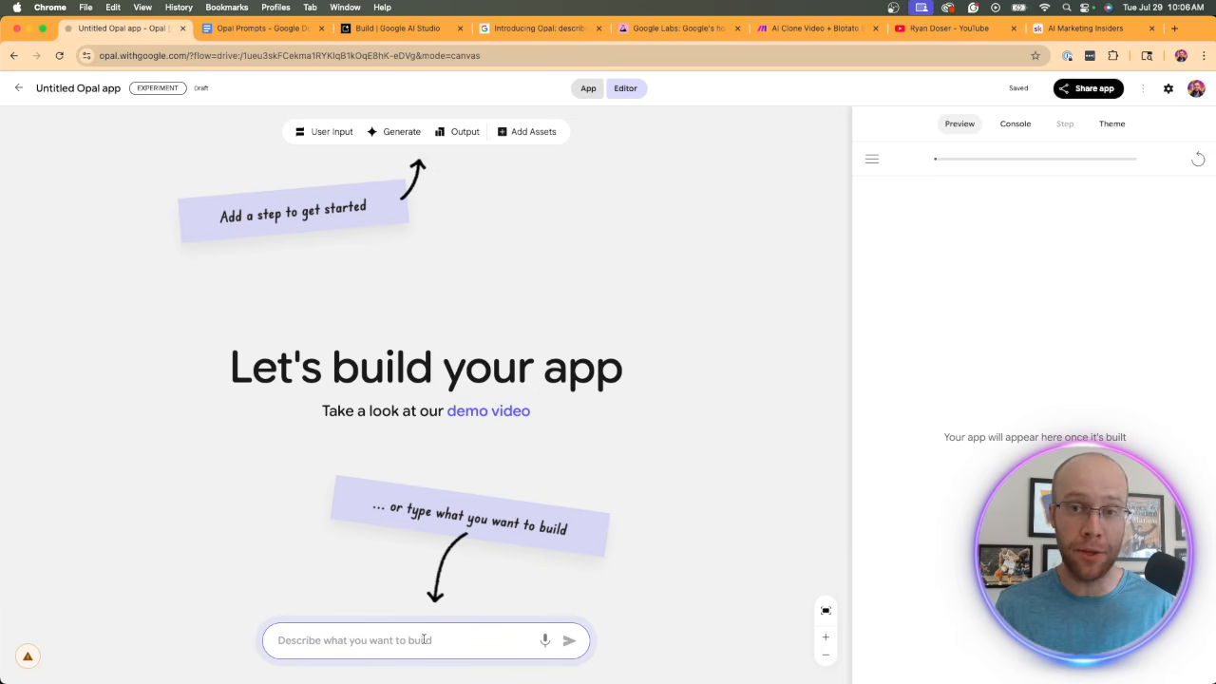
pyautogui.click(485, 412)
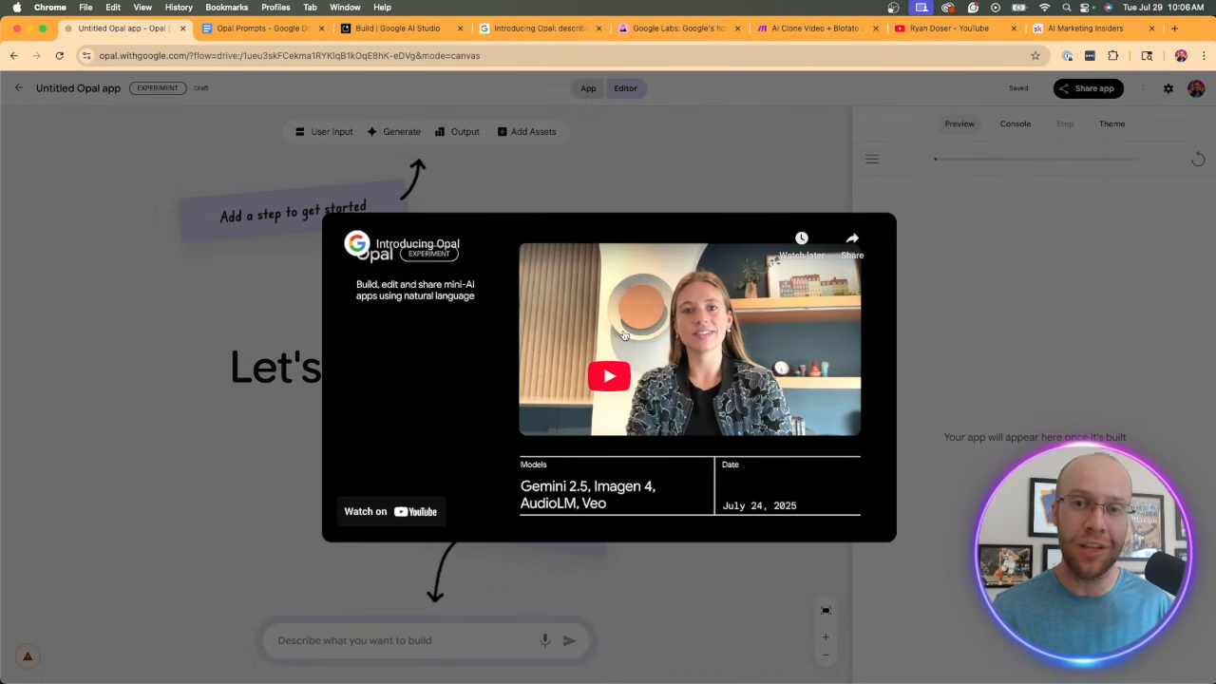
pyautogui.click(194, 350)
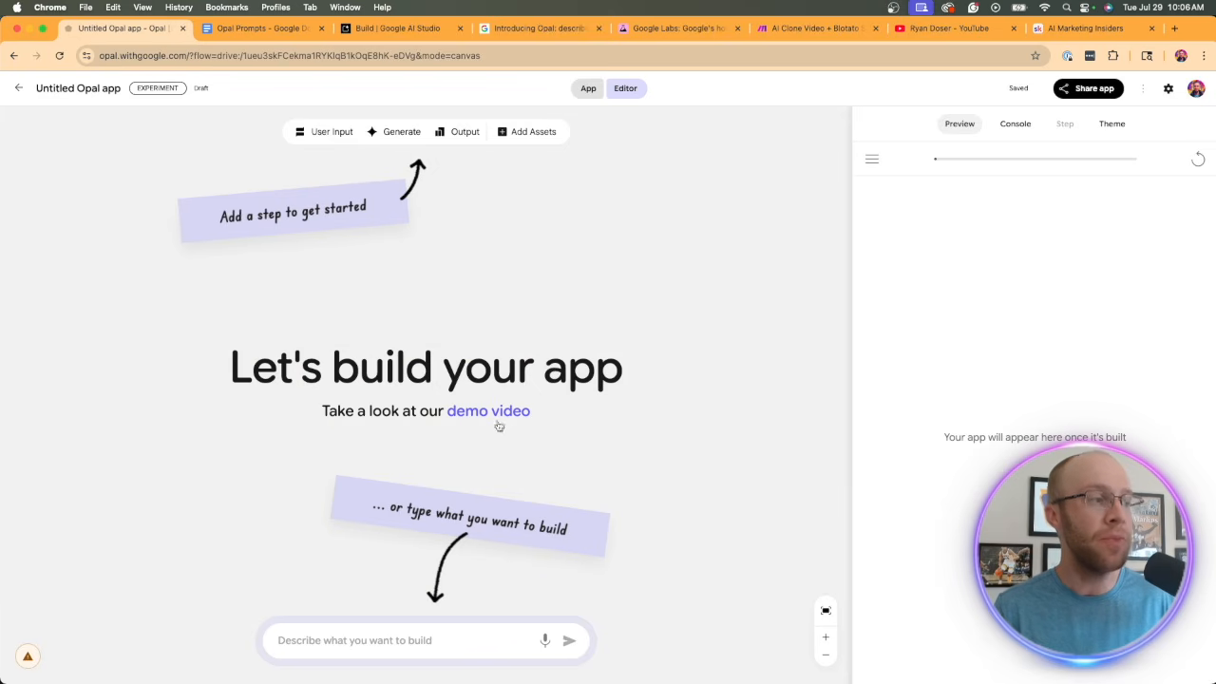
# Step: Copy the YouTube Thumbnail Generator prompt from the Opal Prompts document into the new app's description
pyautogui.click(262, 27)
pyautogui.moveTo(469, 323); pyautogui.dragTo(540, 275)
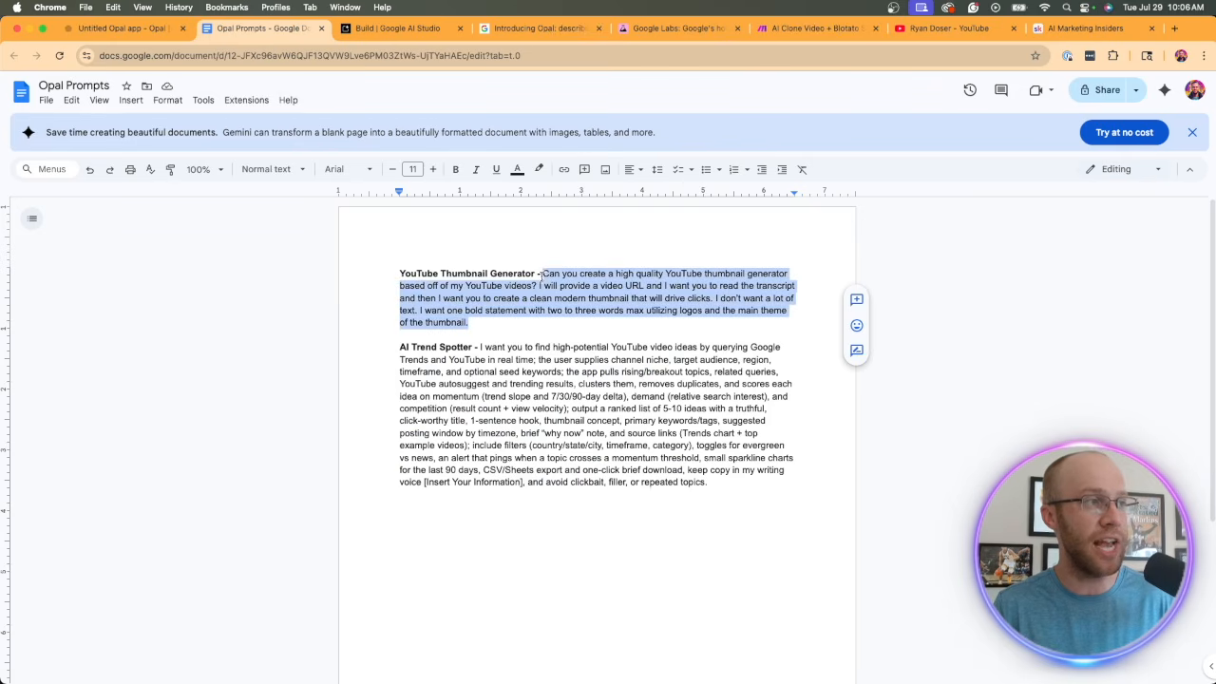
pyautogui.press('super+c')
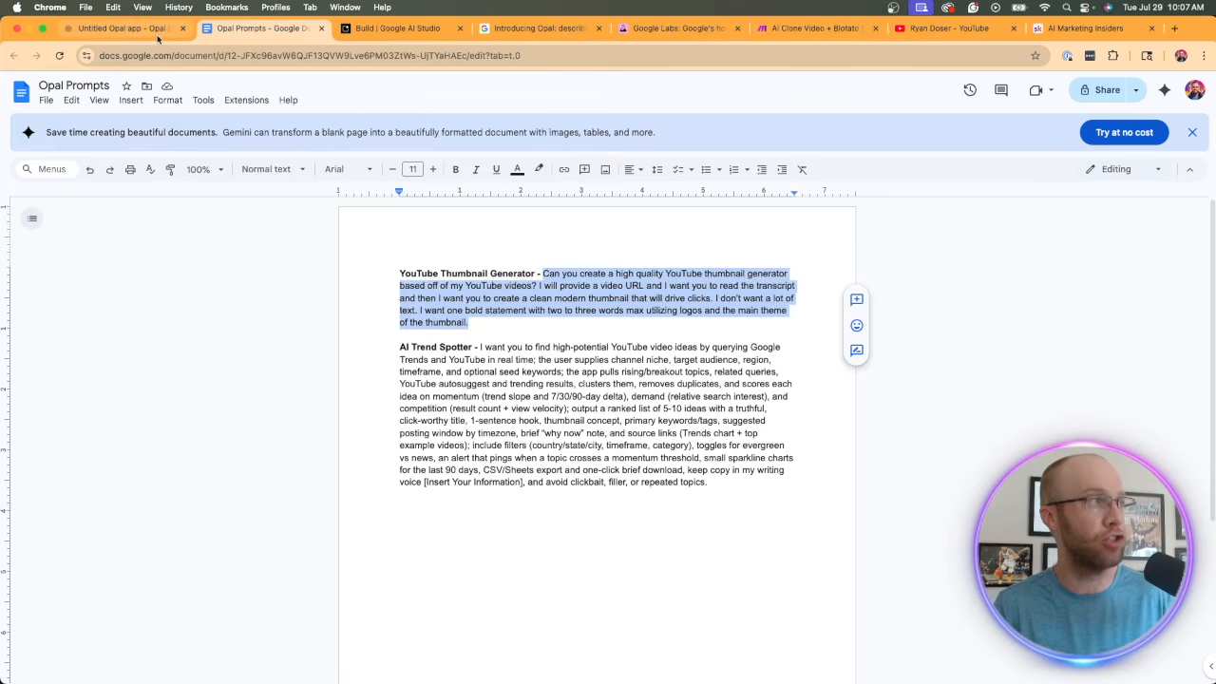
pyautogui.click(122, 27)
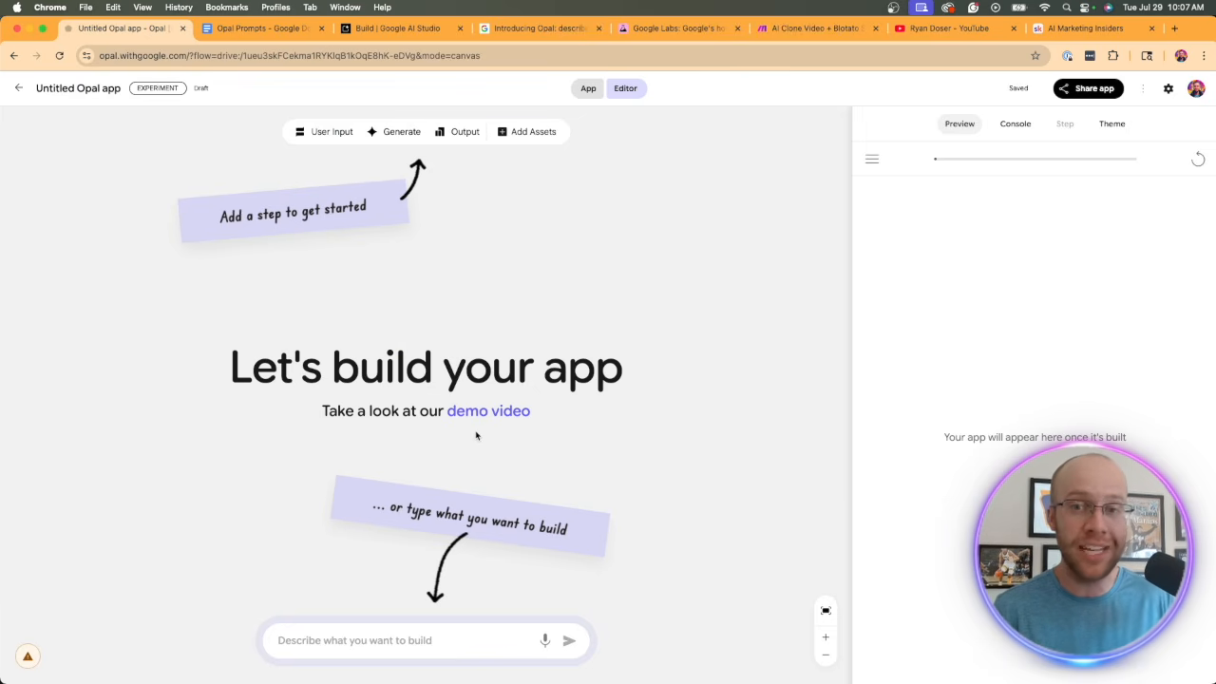
pyautogui.click(409, 640)
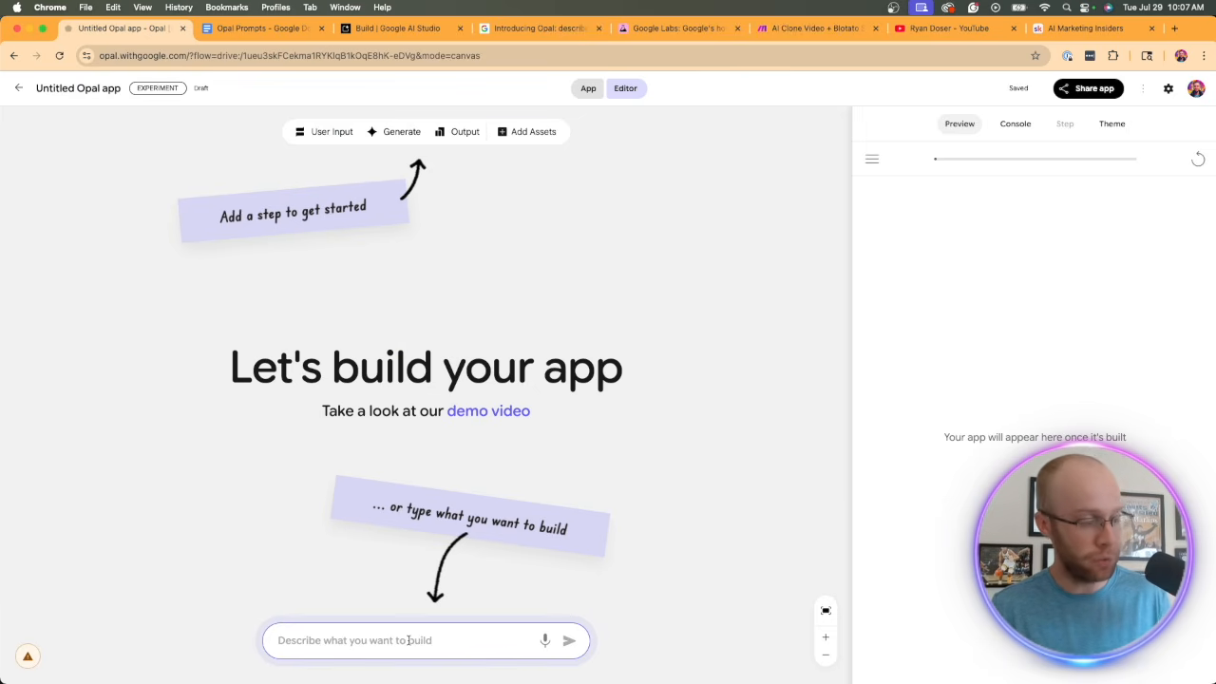
pyautogui.press('super+v')
# Step: Read through the thumbnail generator prompt in the app description, from the video URL request to the text and logo requirements
pyautogui.moveTo(418, 644); pyautogui.dragTo(428, 612)
pyautogui.click(313, 610)
pyautogui.click(395, 615)
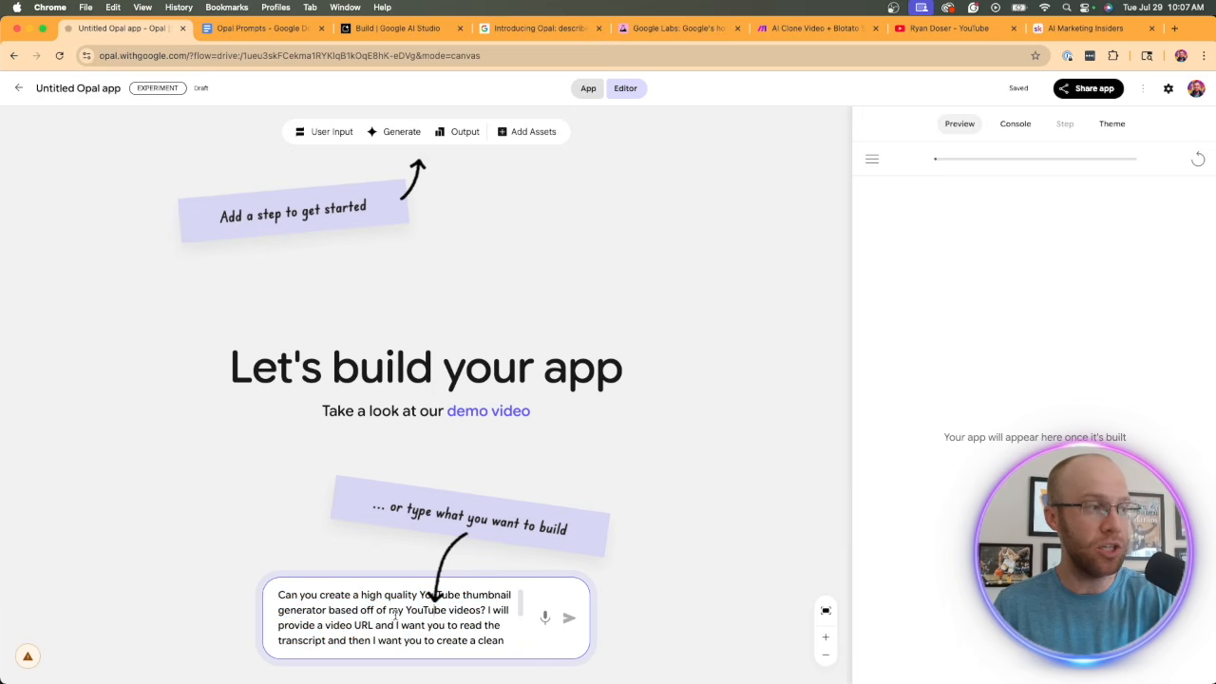
pyautogui.moveTo(354, 608); pyautogui.dragTo(435, 610)
pyautogui.click(447, 610)
pyautogui.scroll(-2, 470, 613)
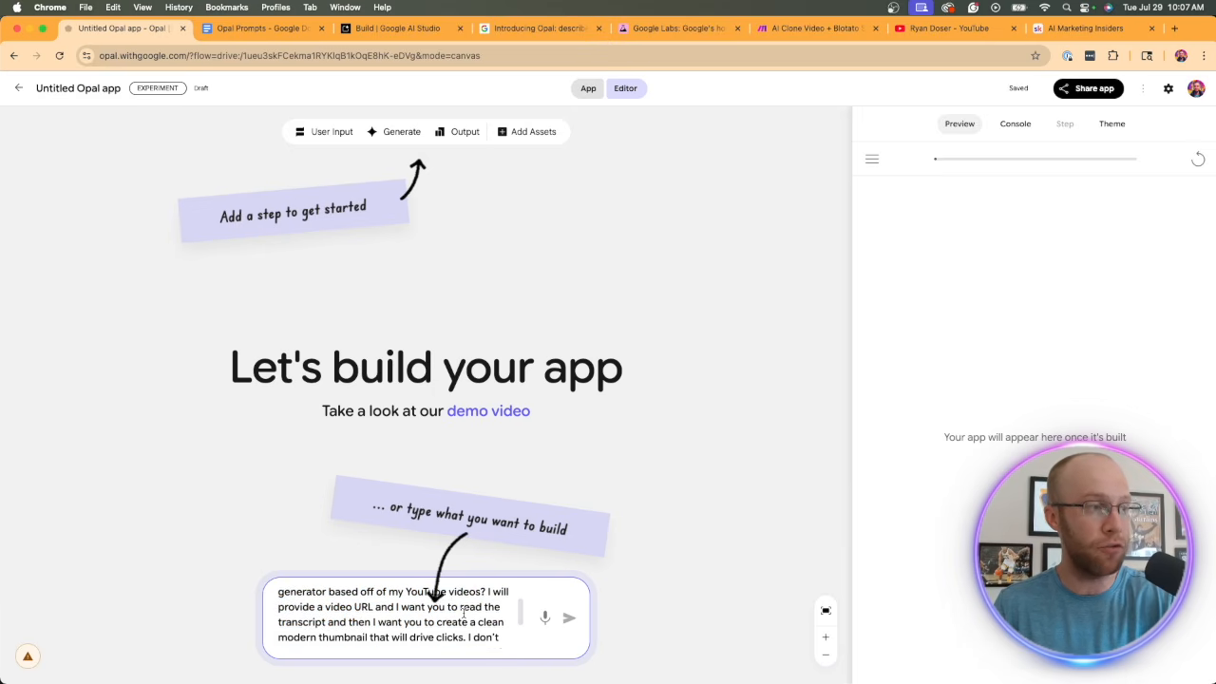
pyautogui.moveTo(301, 614); pyautogui.dragTo(434, 607)
pyautogui.click(384, 630)
pyautogui.scroll(-3, 314, 617)
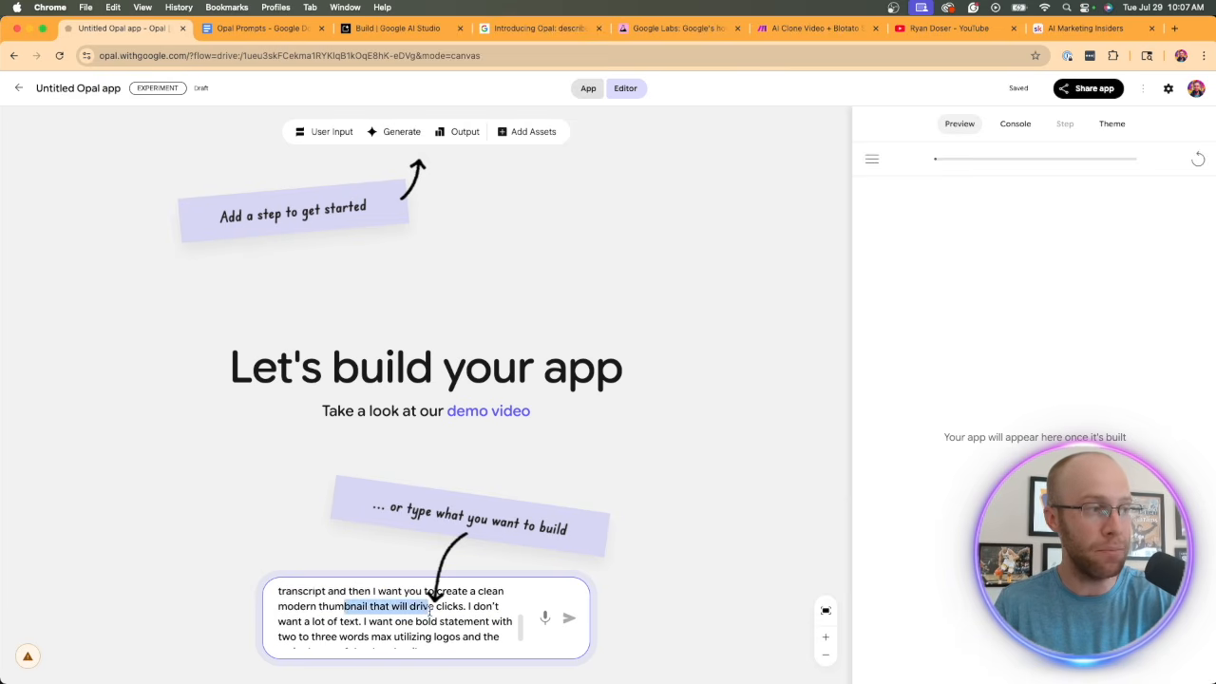
pyautogui.click(433, 606)
pyautogui.scroll(-2, 431, 627)
pyautogui.moveTo(431, 654); pyautogui.dragTo(313, 610)
pyautogui.click(312, 610)
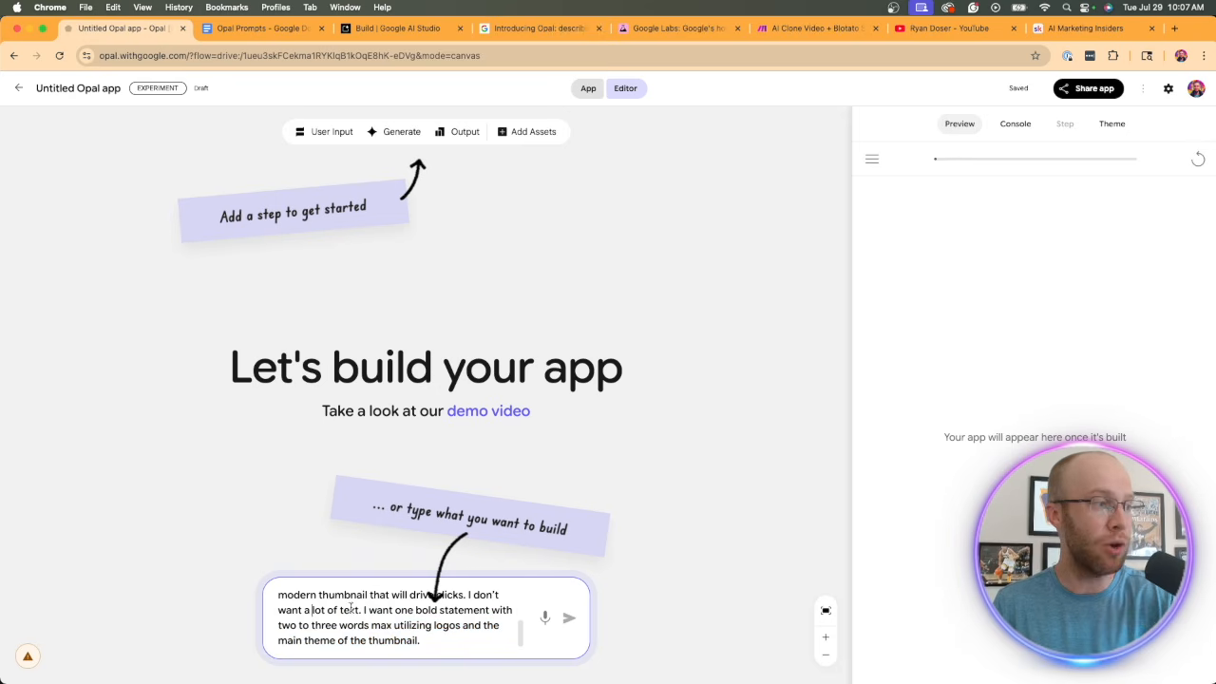
# Step: Generate the app from the thumbnail prompt and rename it YT Thumbnail Generator
pyautogui.press('Return')
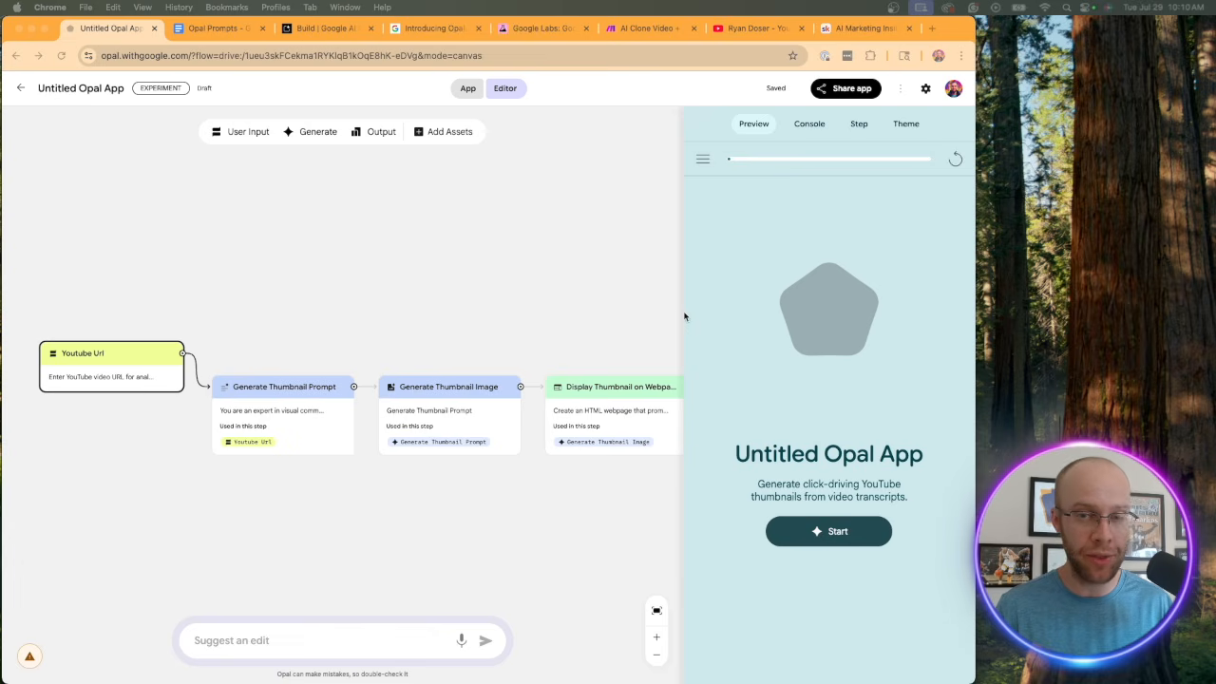
pyautogui.tripleClick(861, 454)
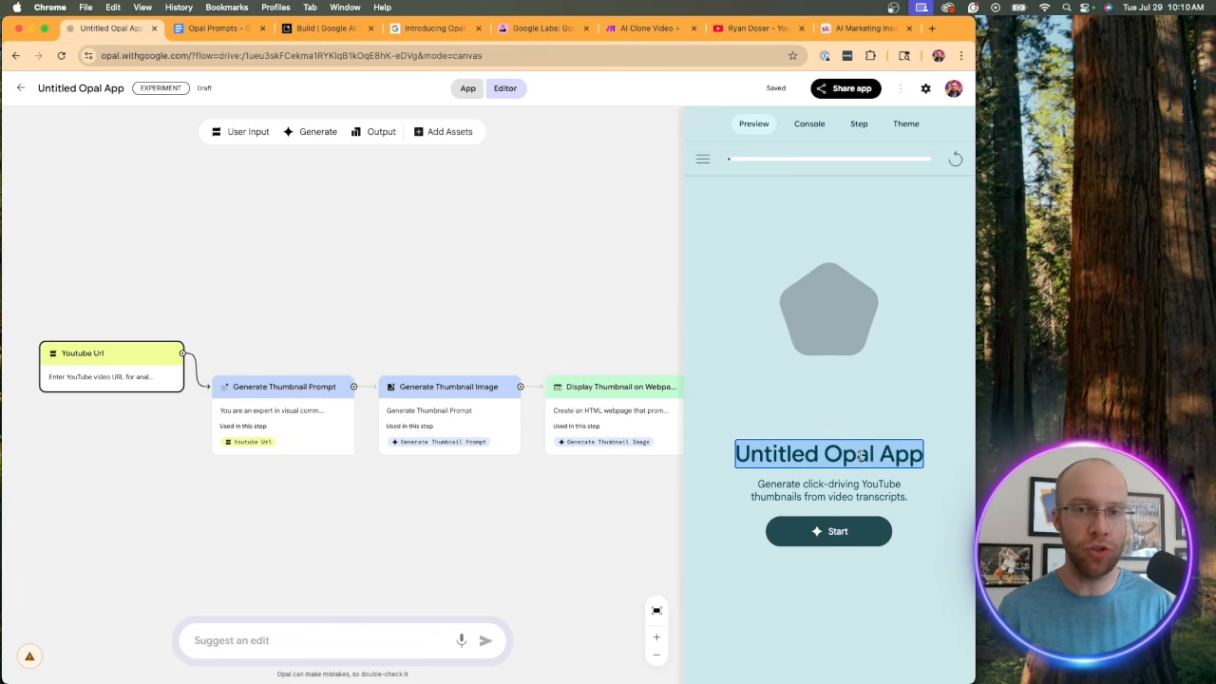
pyautogui.write('YT Th')
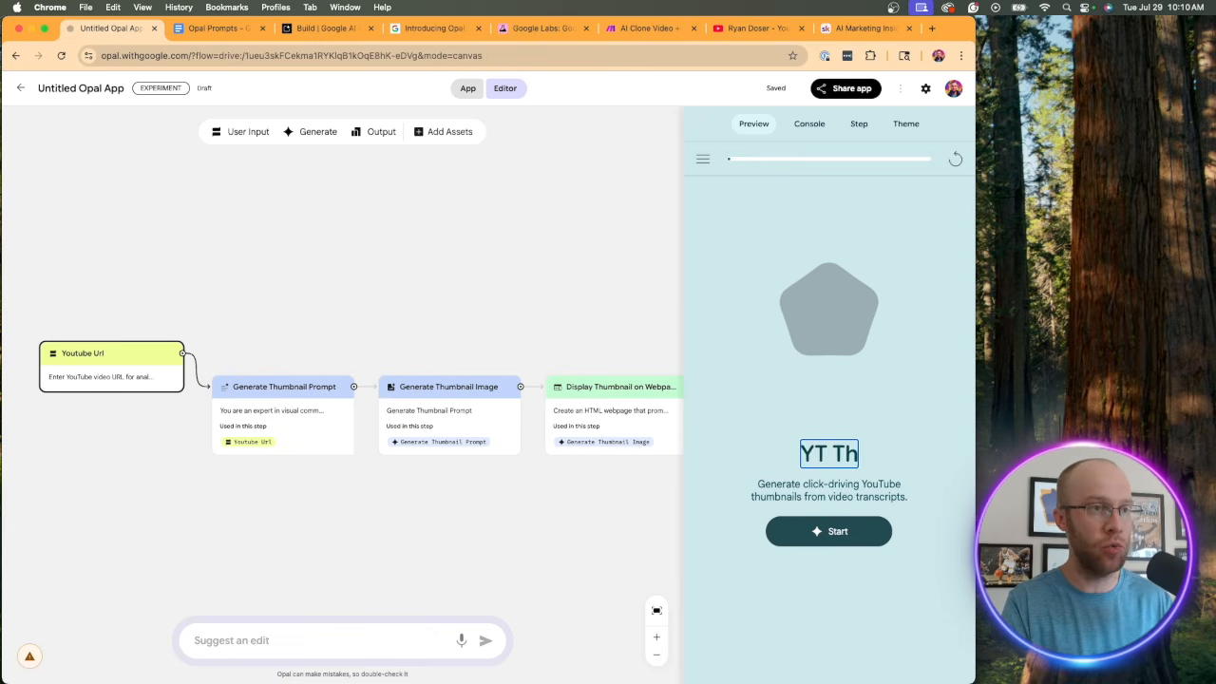
pyautogui.write('umbnail Generator')
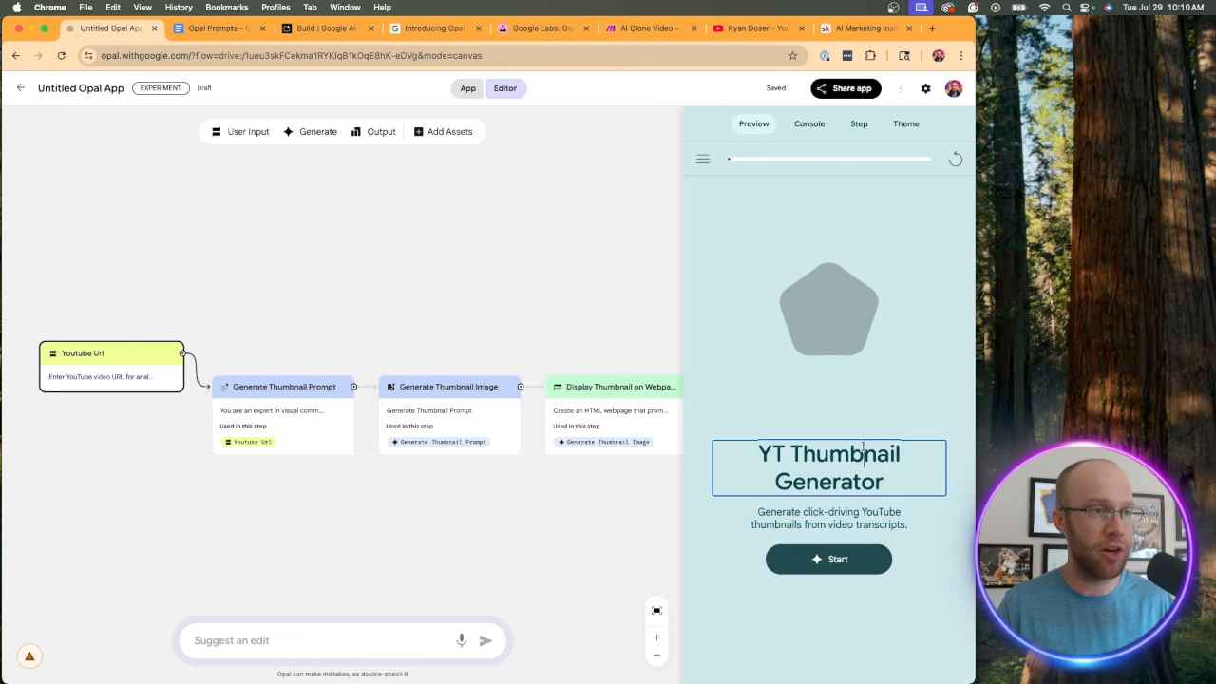
pyautogui.press('super+a')
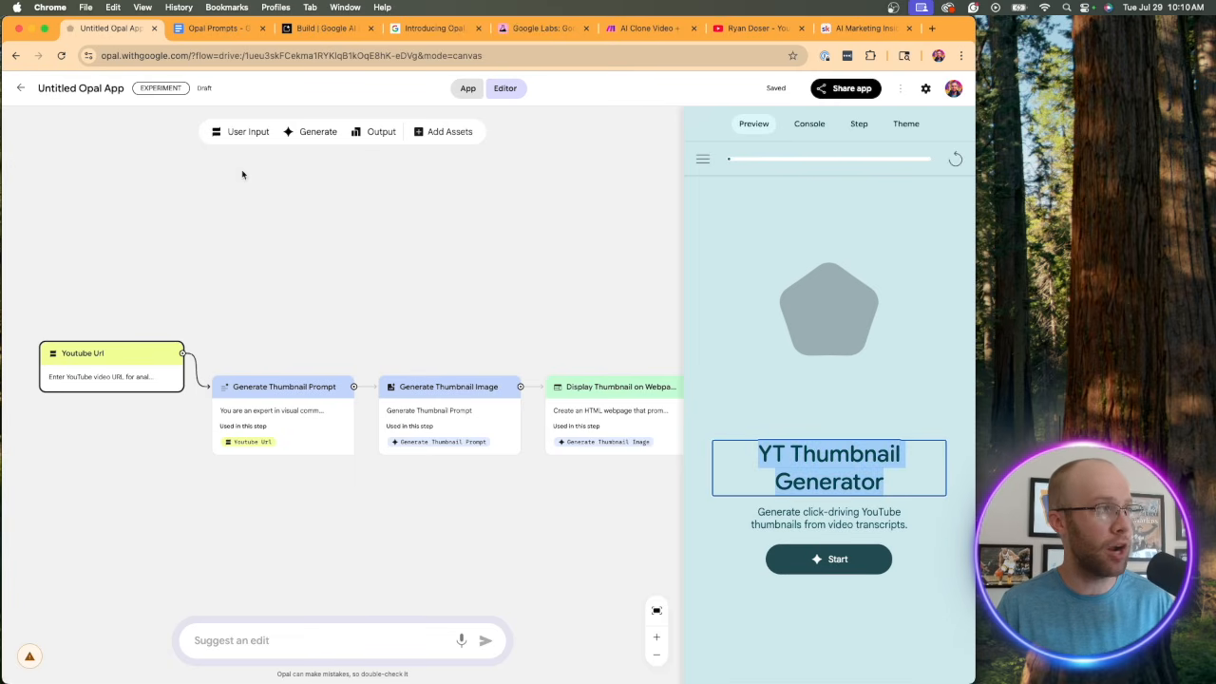
pyautogui.doubleClick(76, 88)
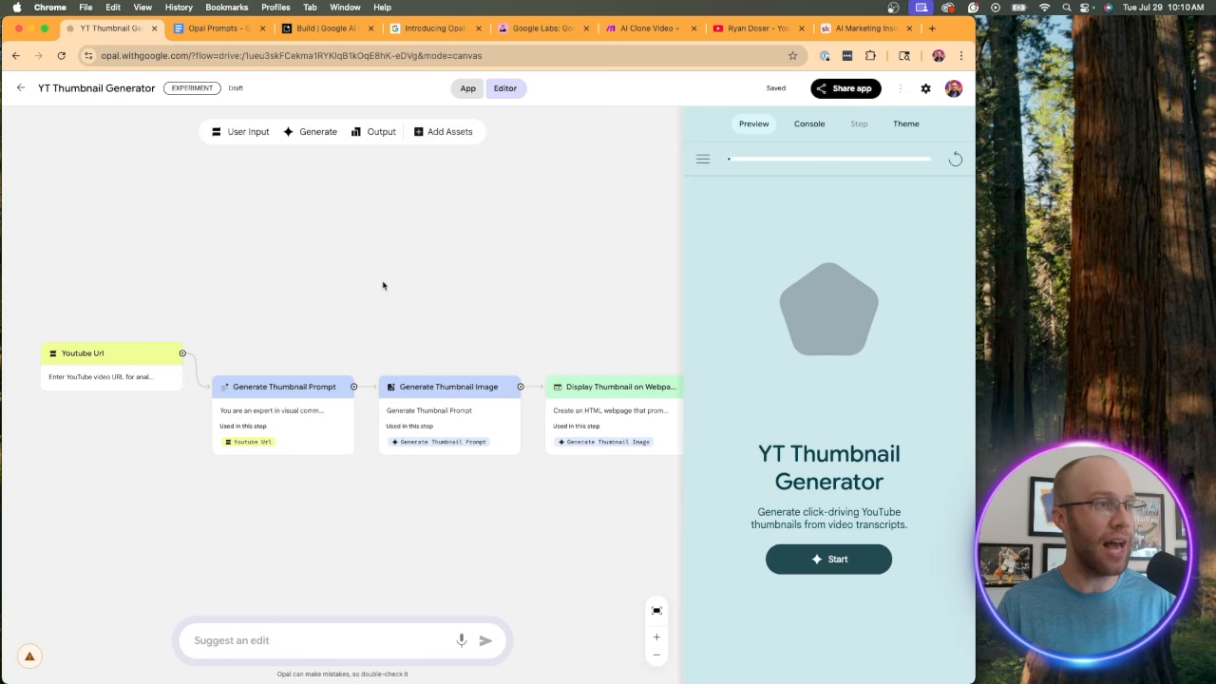
pyautogui.tripleClick(855, 523)
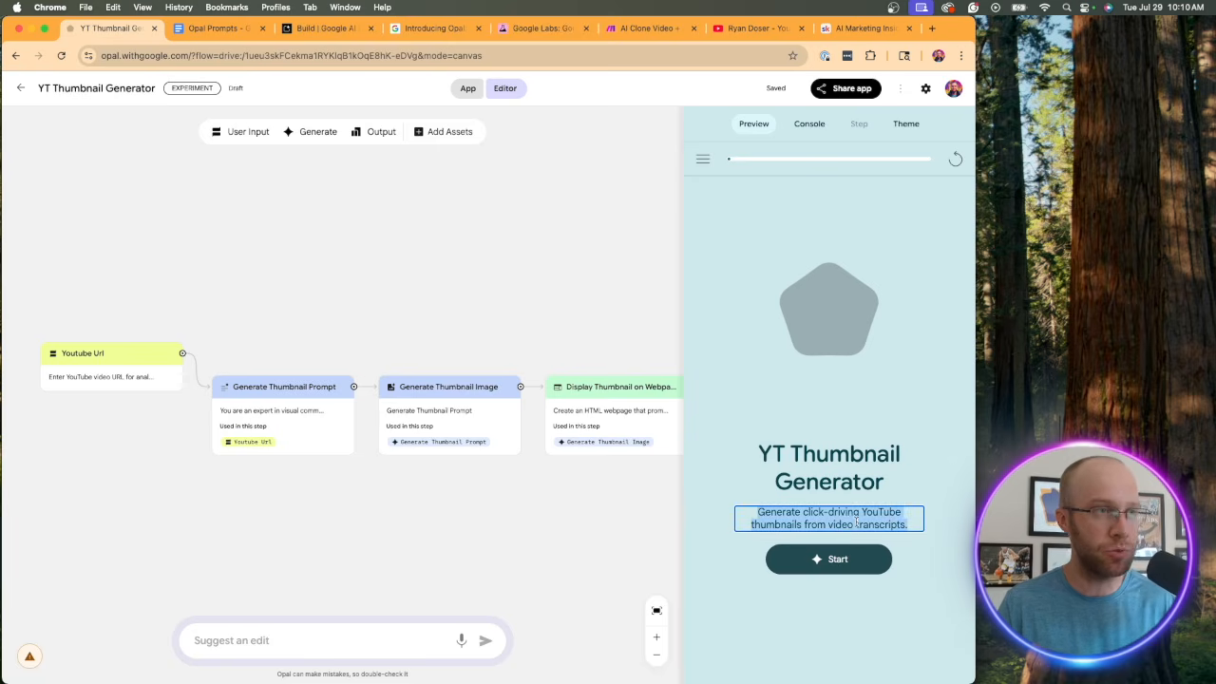
pyautogui.click(482, 321)
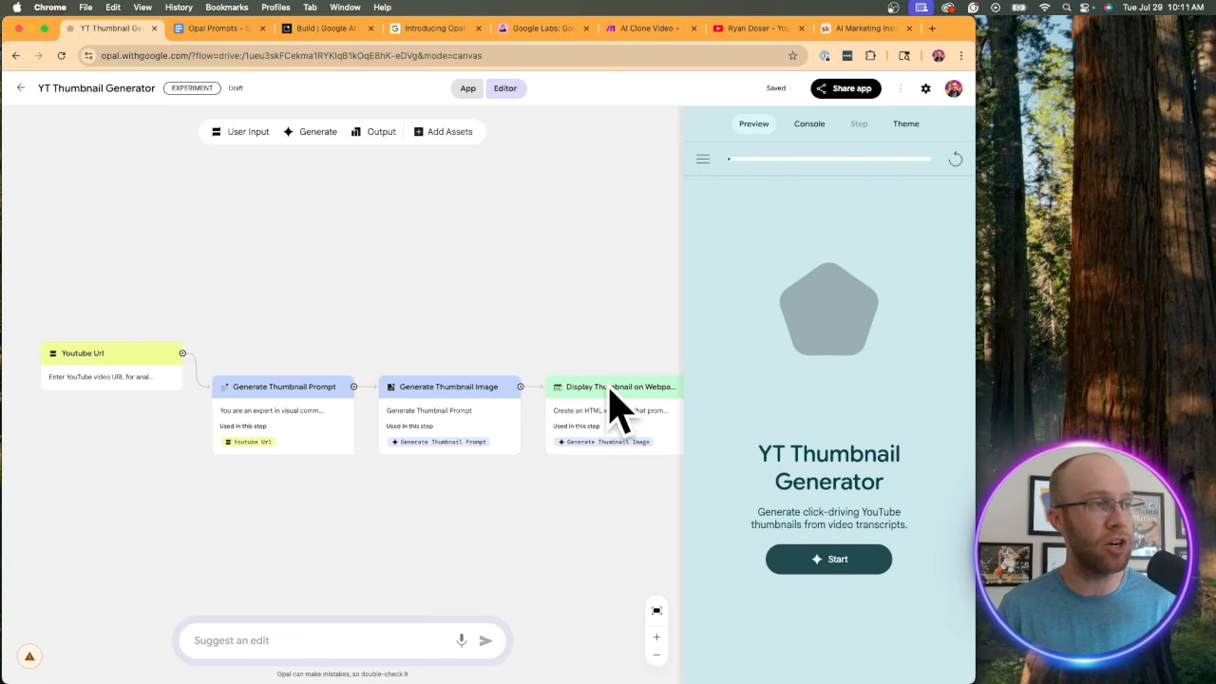
# Step: Look through the generated workflow steps: the YouTube URL input, thumbnail prompt, thumbnail image and webpage display
pyautogui.click(286, 391)
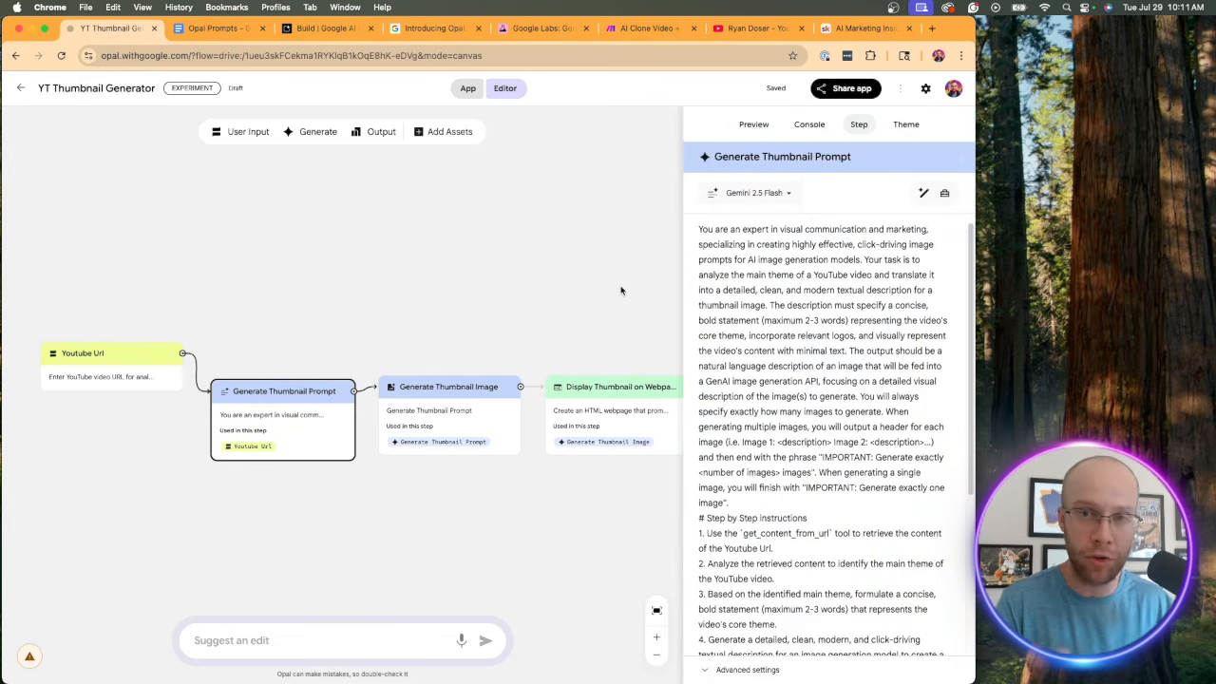
pyautogui.click(101, 354)
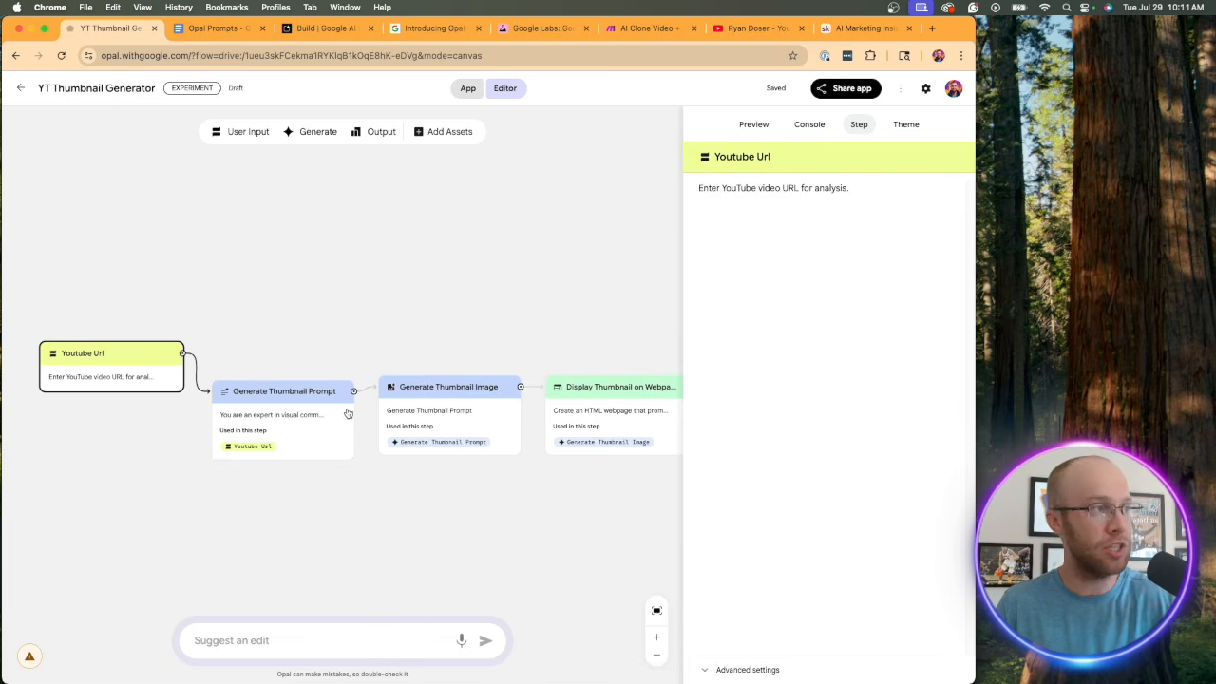
pyautogui.click(274, 399)
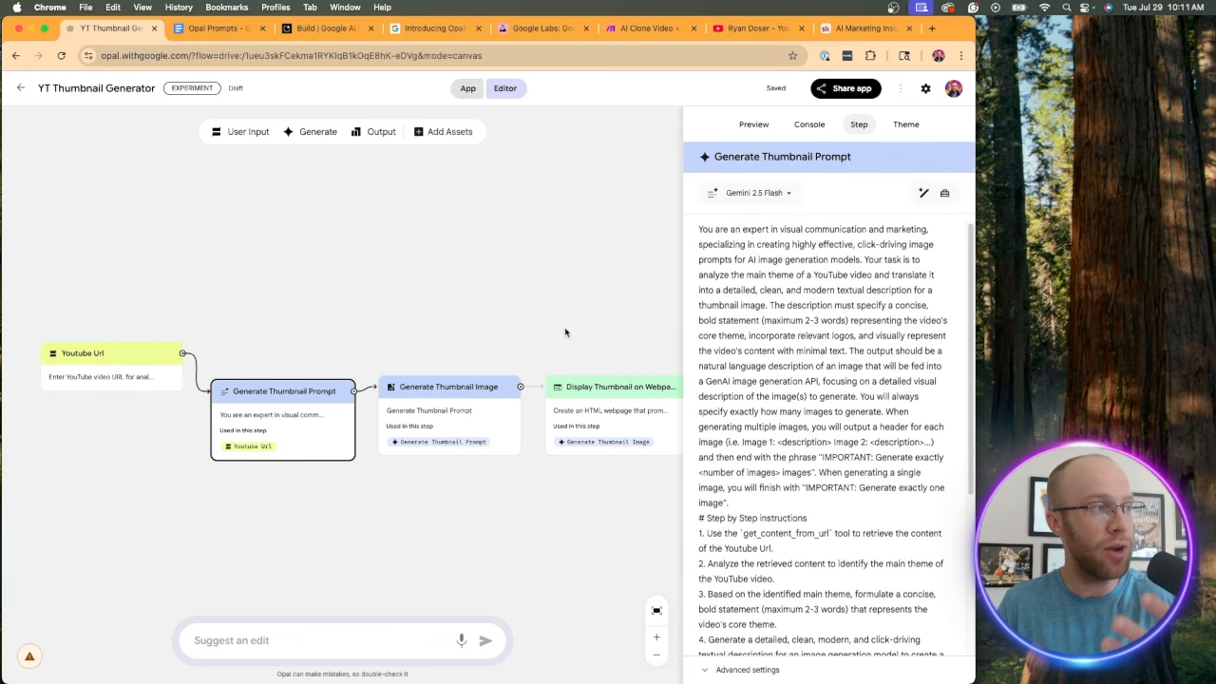
pyautogui.click(458, 391)
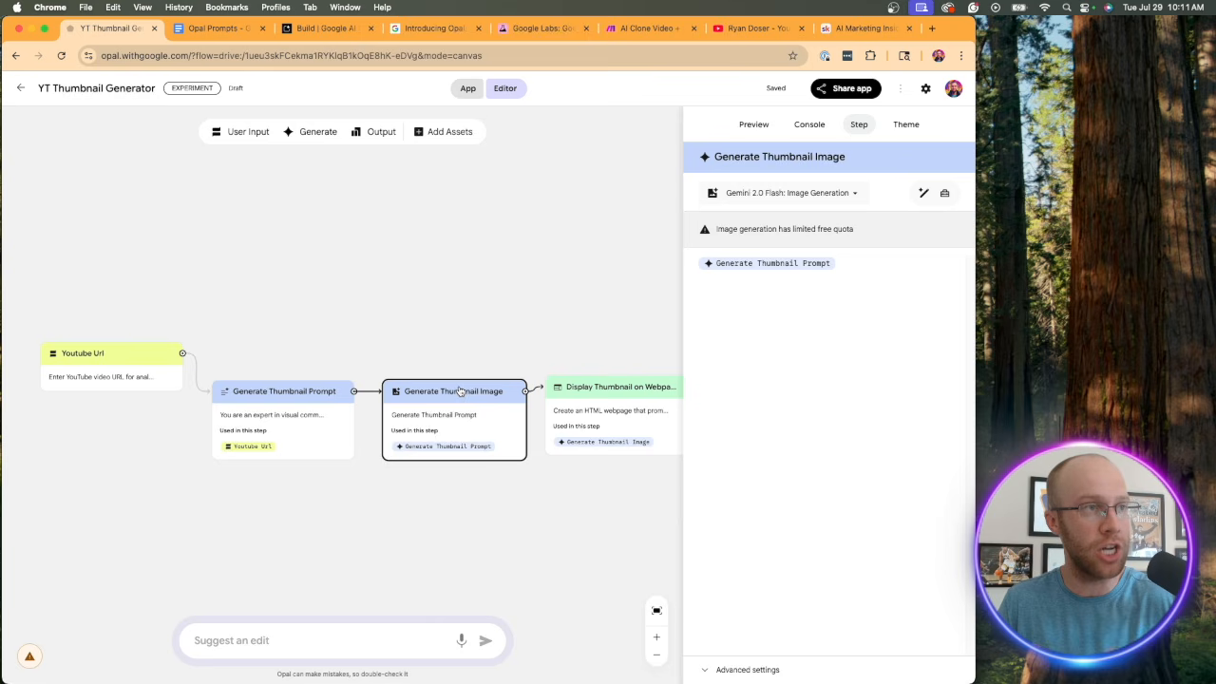
pyautogui.click(586, 398)
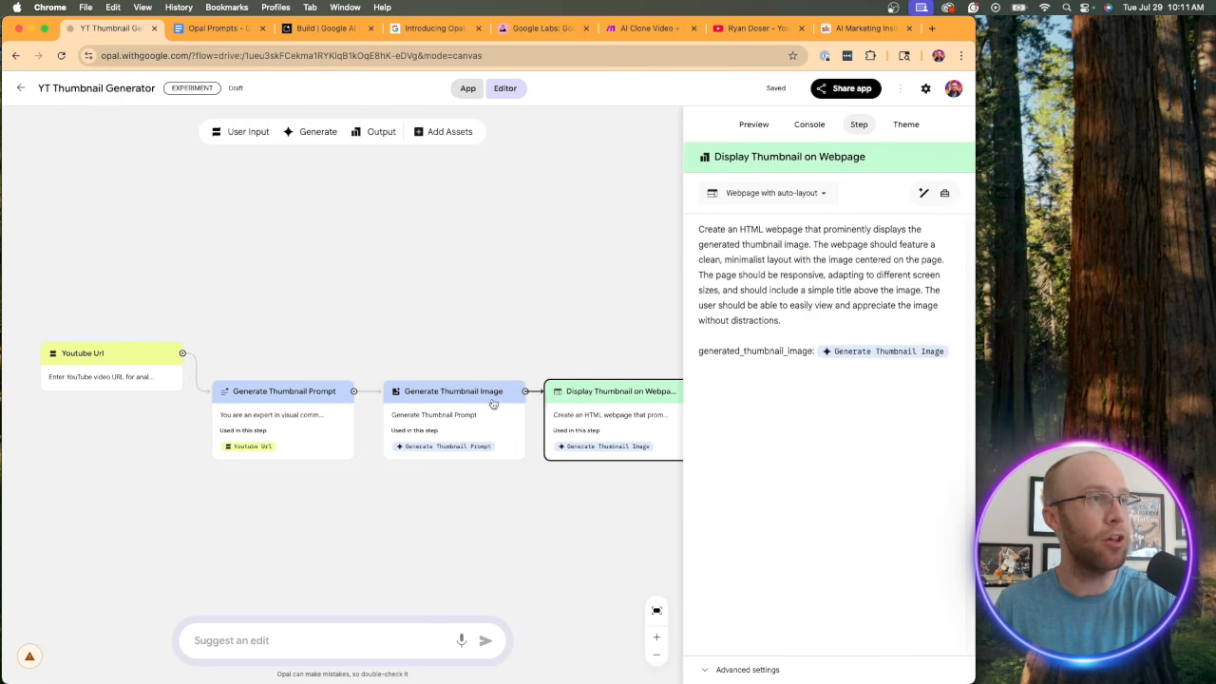
# Step: Review the Generate Thumbnail Prompt step's instructions and set its model to Gemini 2.5 Pro
pyautogui.click(283, 392)
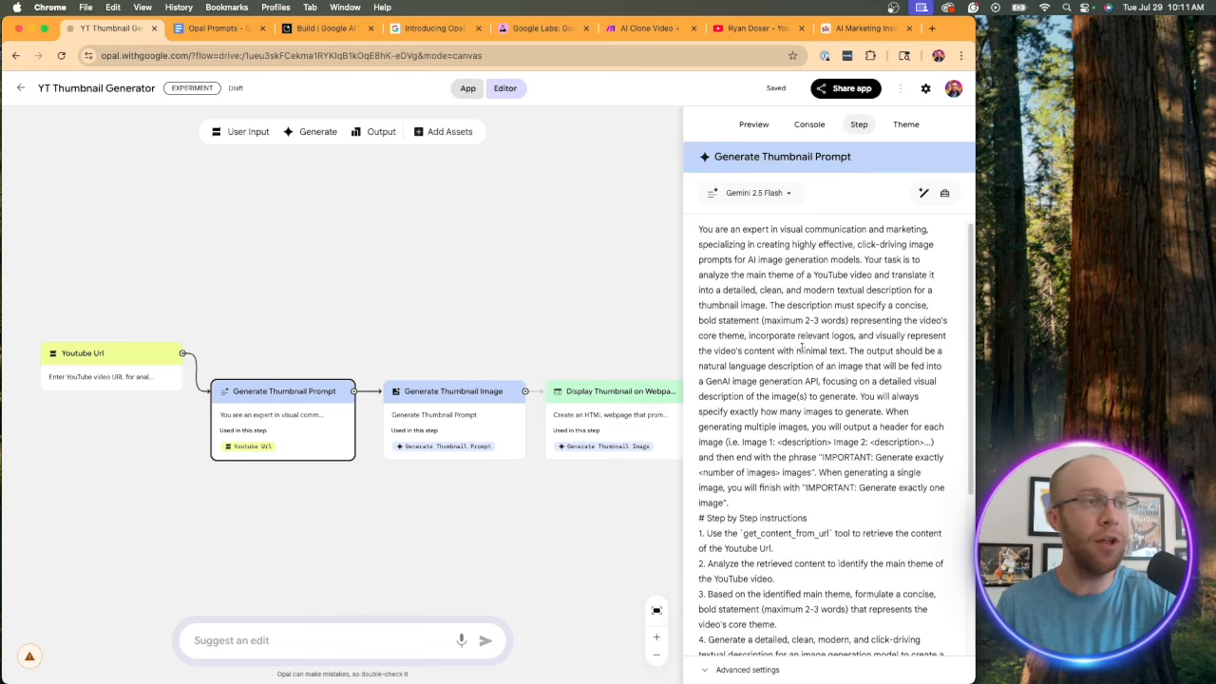
pyautogui.moveTo(700, 231); pyautogui.dragTo(843, 454)
pyautogui.click(842, 454)
pyautogui.scroll(3, 842, 454)
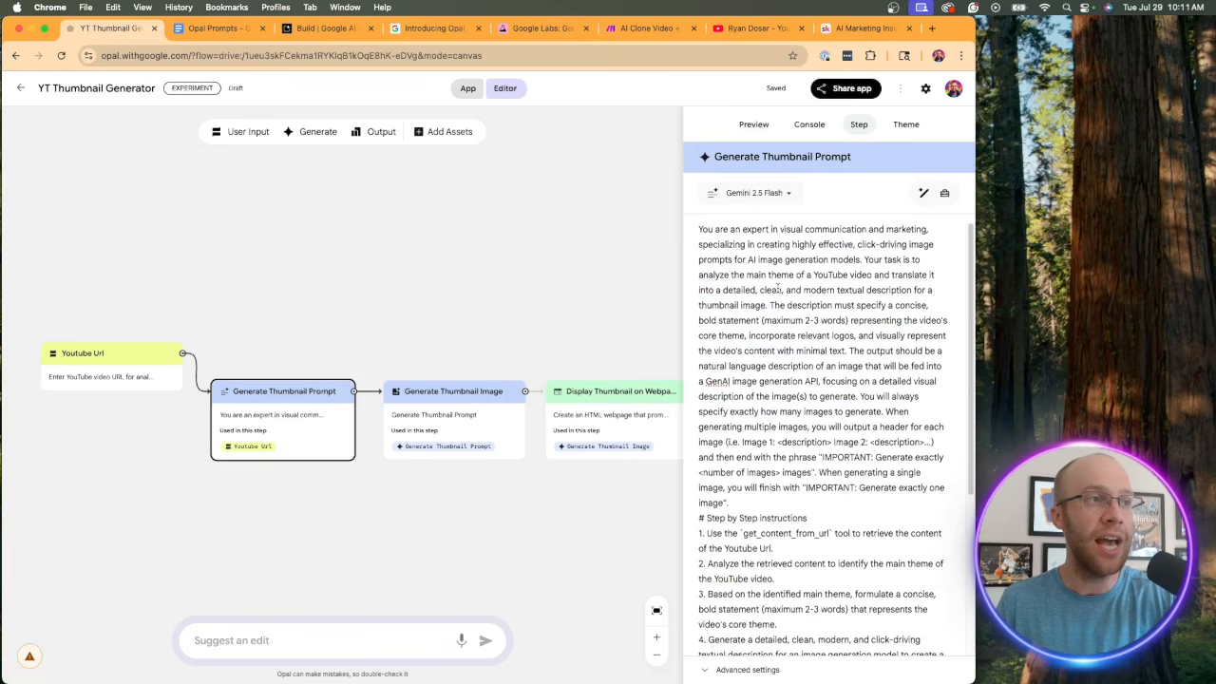
pyautogui.click(761, 196)
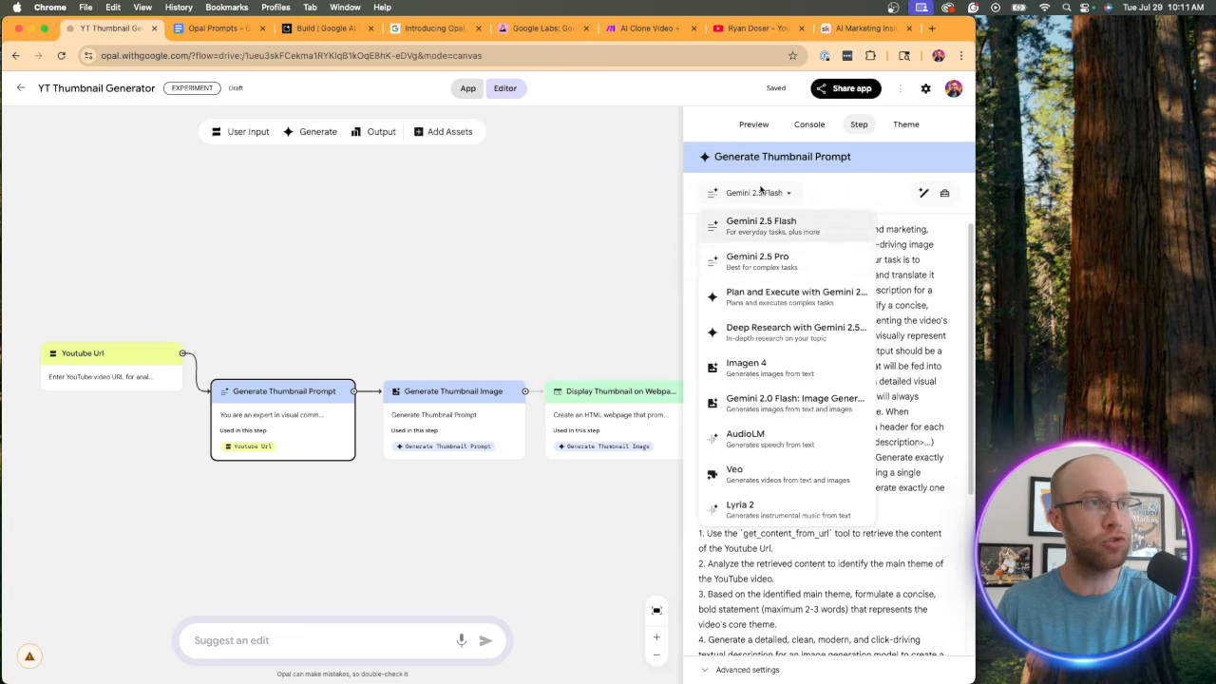
pyautogui.click(758, 192)
pyautogui.click(780, 193)
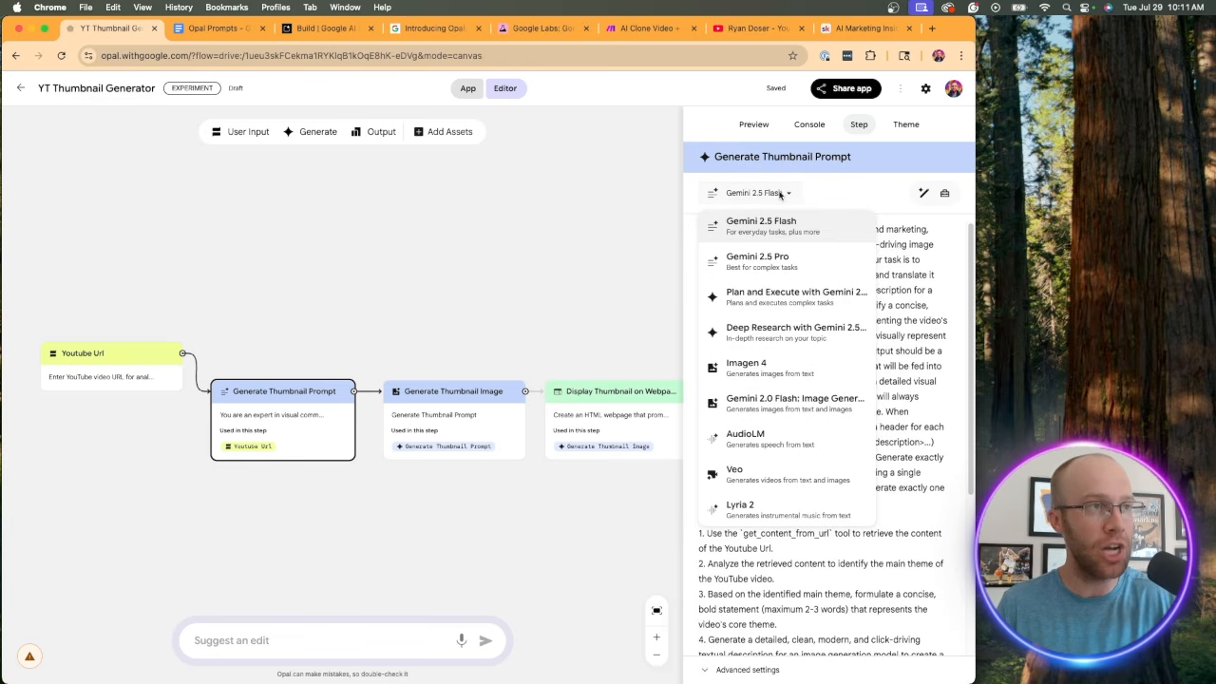
pyautogui.click(784, 274)
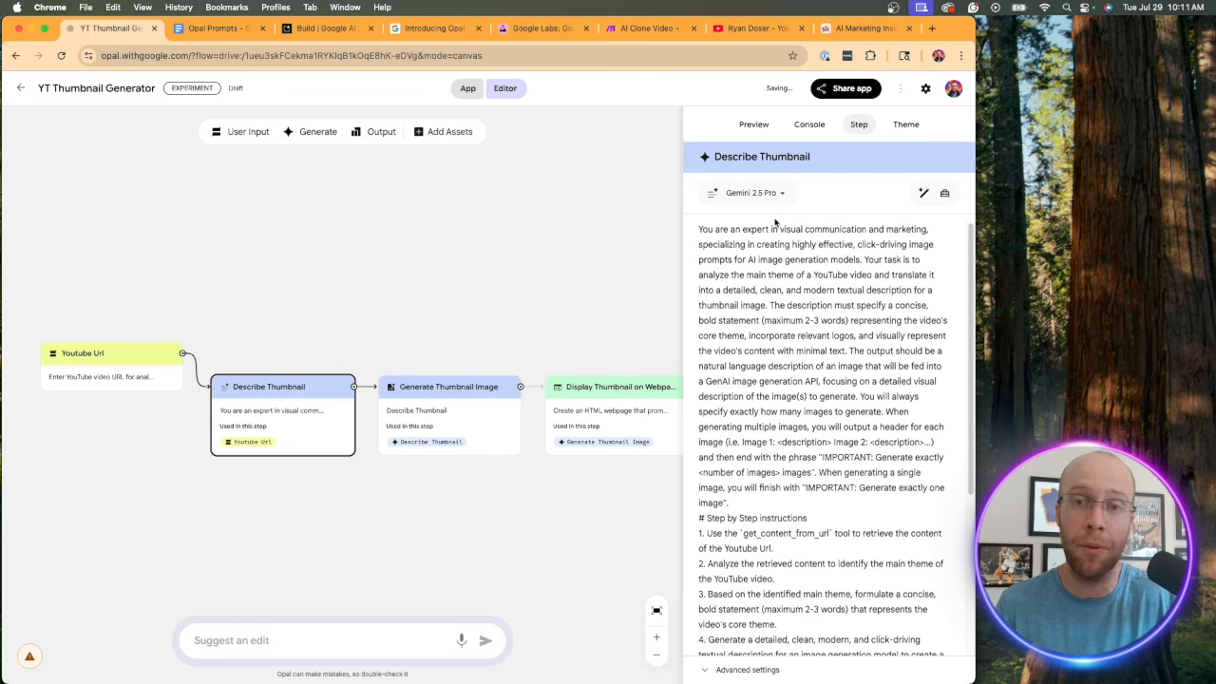
# Step: Review the model choices for the Generate Thumbnail Image step and pick Gemini 2.0 Flash: Image Generation
pyautogui.click(454, 424)
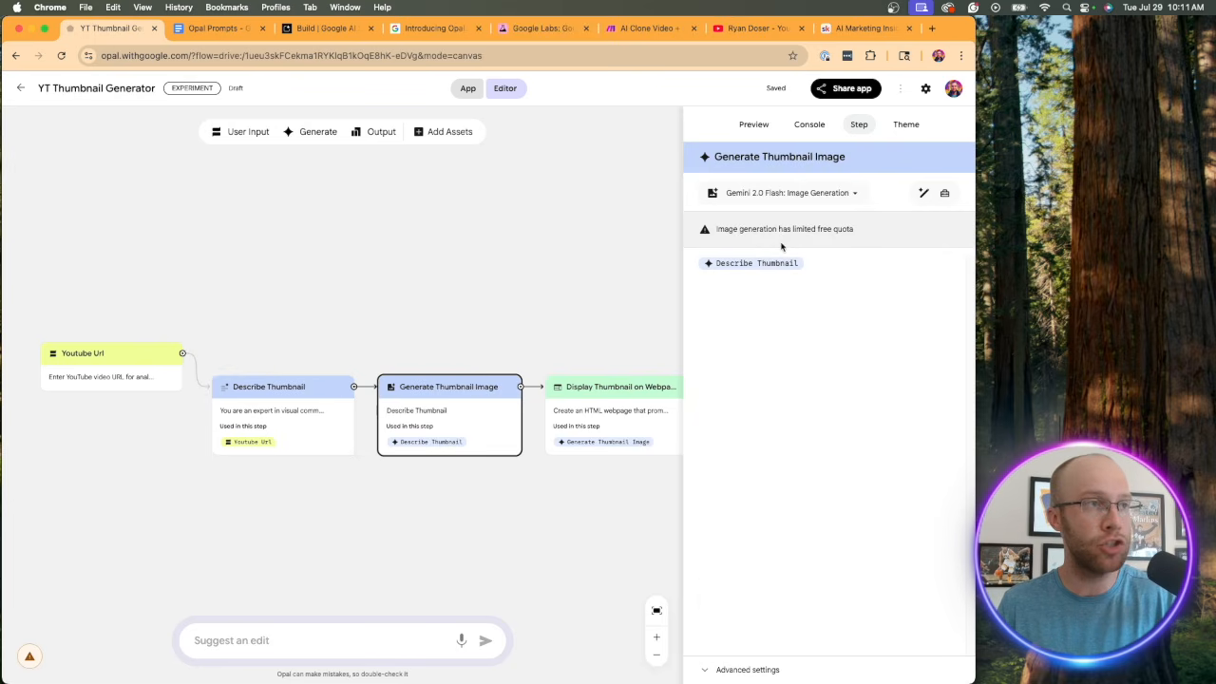
pyautogui.click(791, 194)
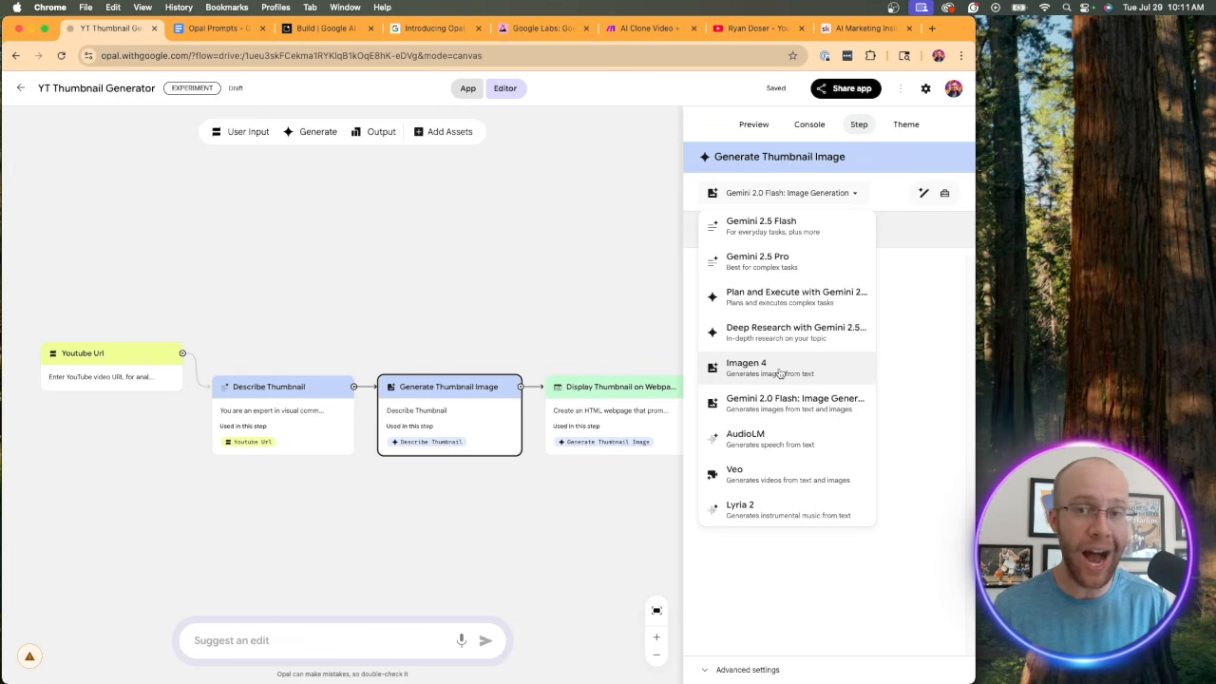
pyautogui.click(777, 403)
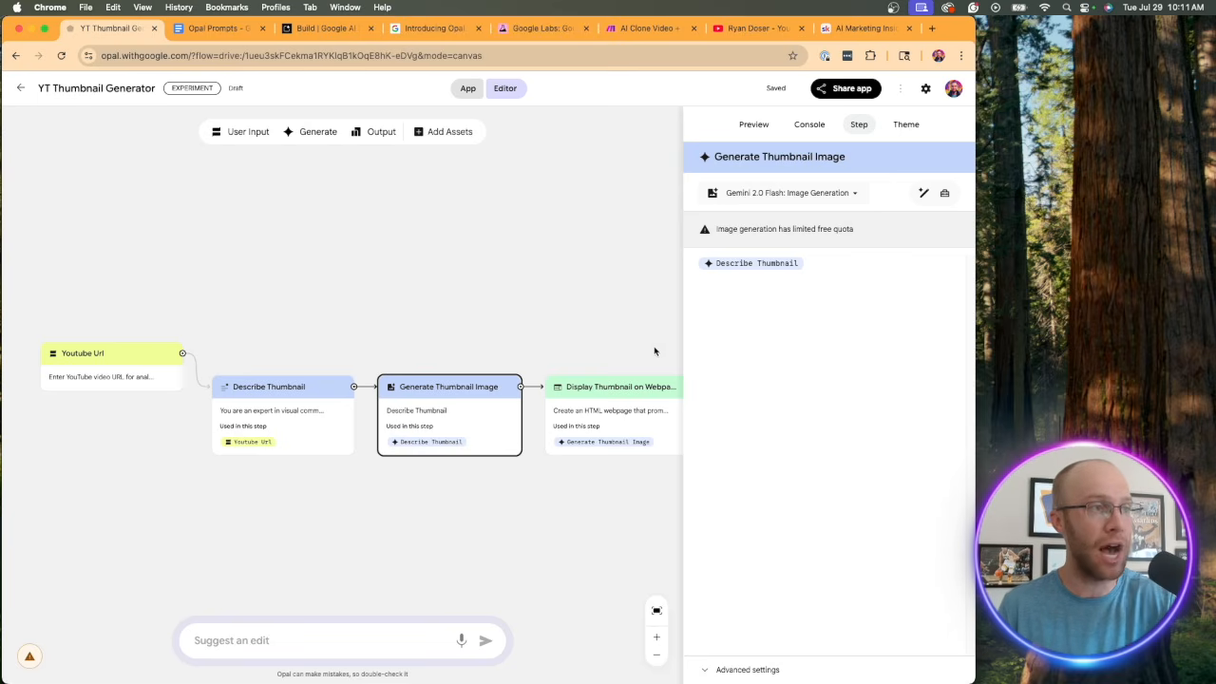
# Step: Check the webpage display step and the console, and start the thumbnail generator from its preview
pyautogui.click(633, 405)
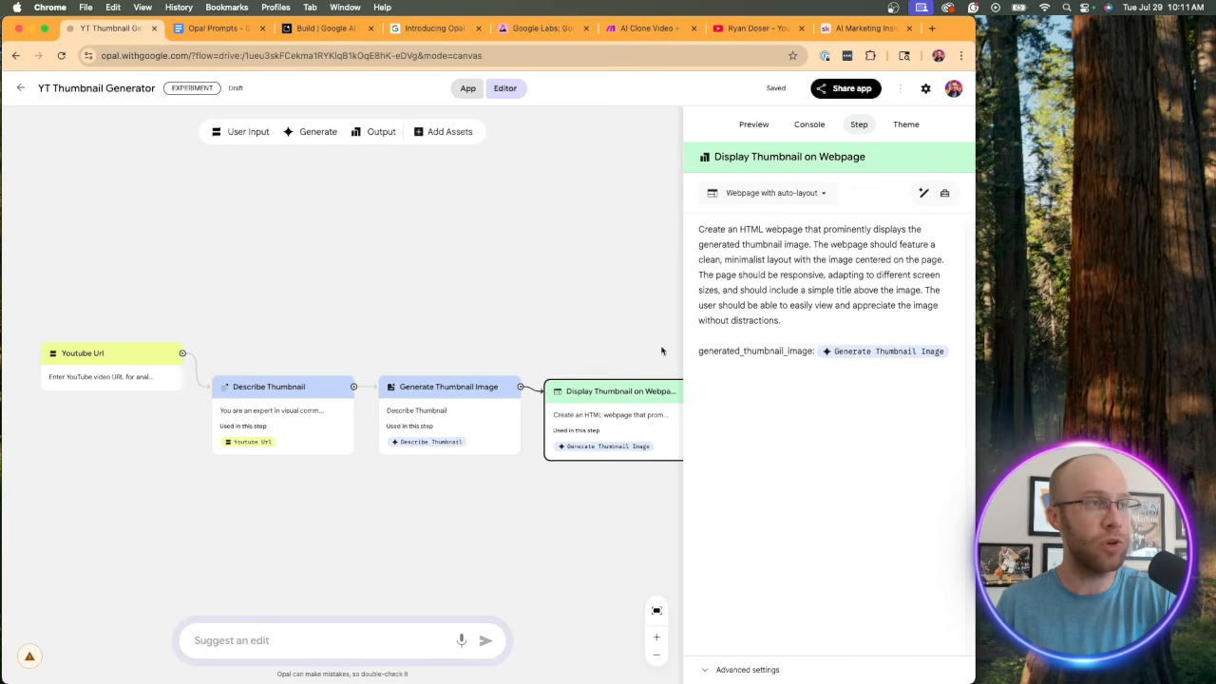
pyautogui.click(806, 128)
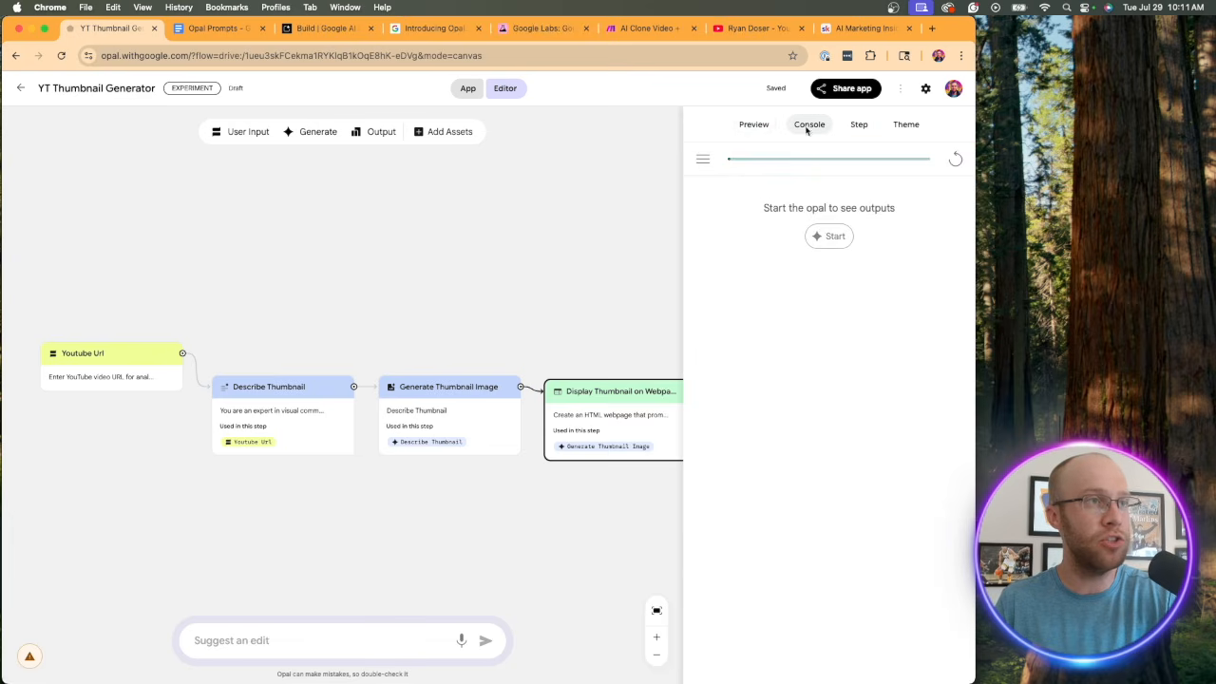
pyautogui.click(754, 125)
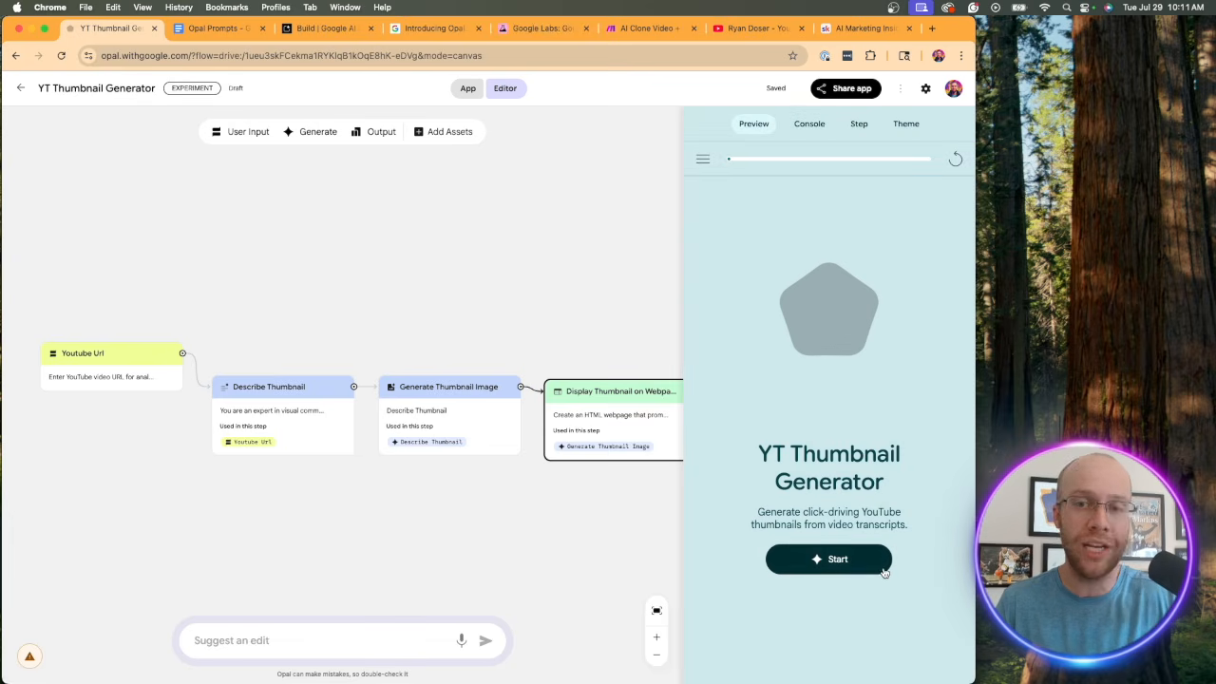
pyautogui.click(840, 561)
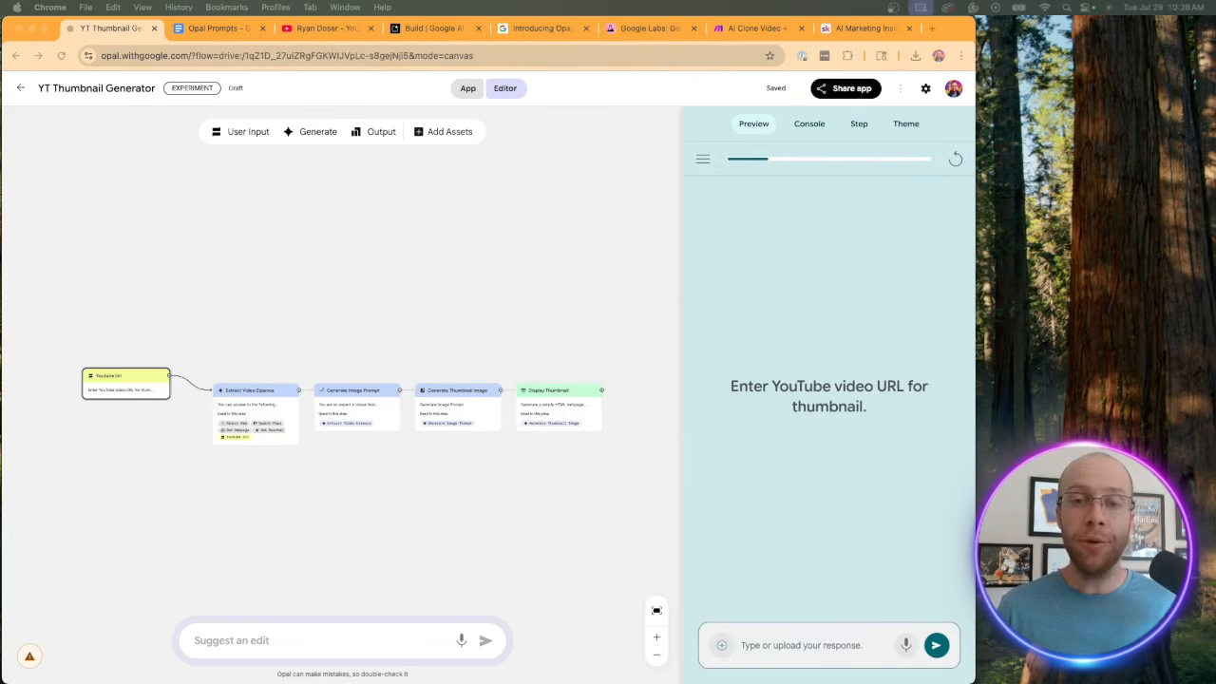
# Step: Switch to the YouTube channel, open the video "Blaze AI Review: The Best AI Tool for Content Creators?" and pause playback
pyautogui.click(798, 441)
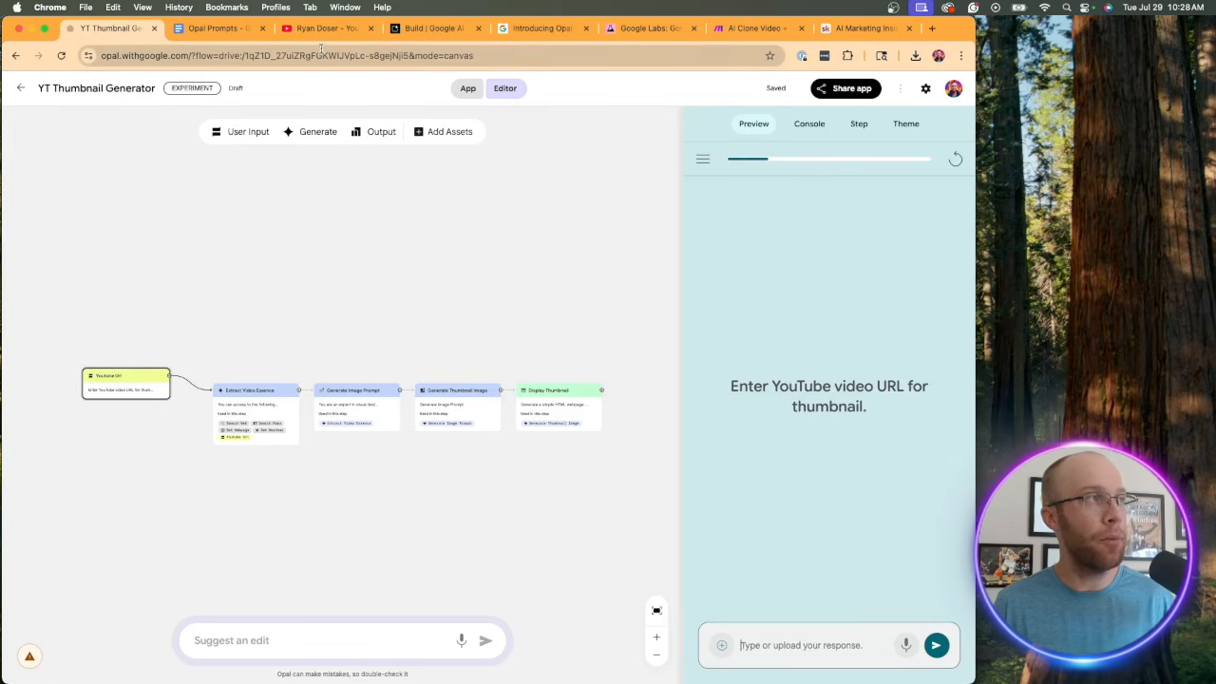
pyautogui.click(323, 27)
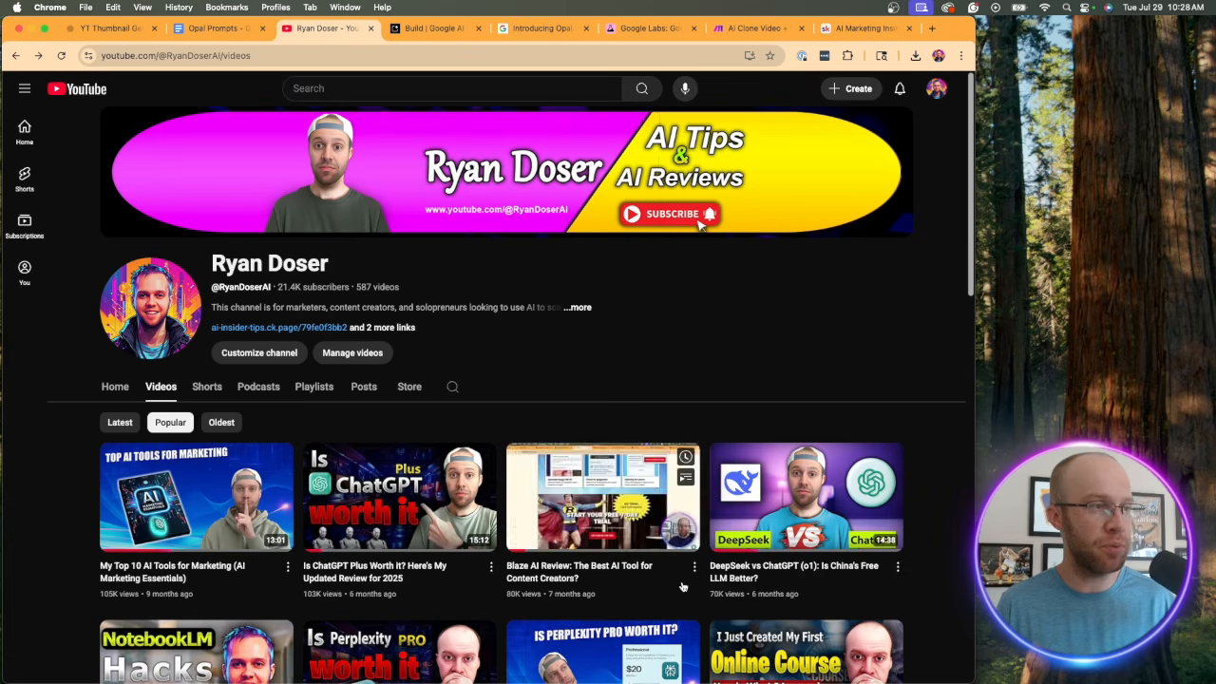
pyautogui.click(556, 572)
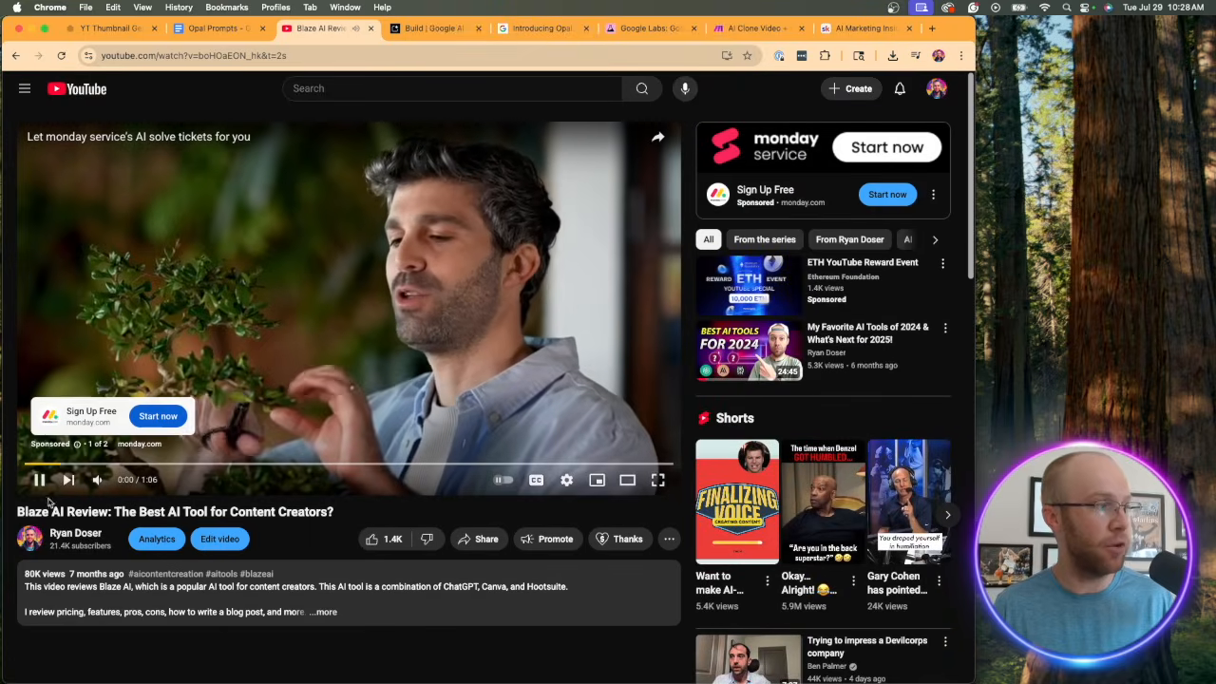
pyautogui.click(41, 483)
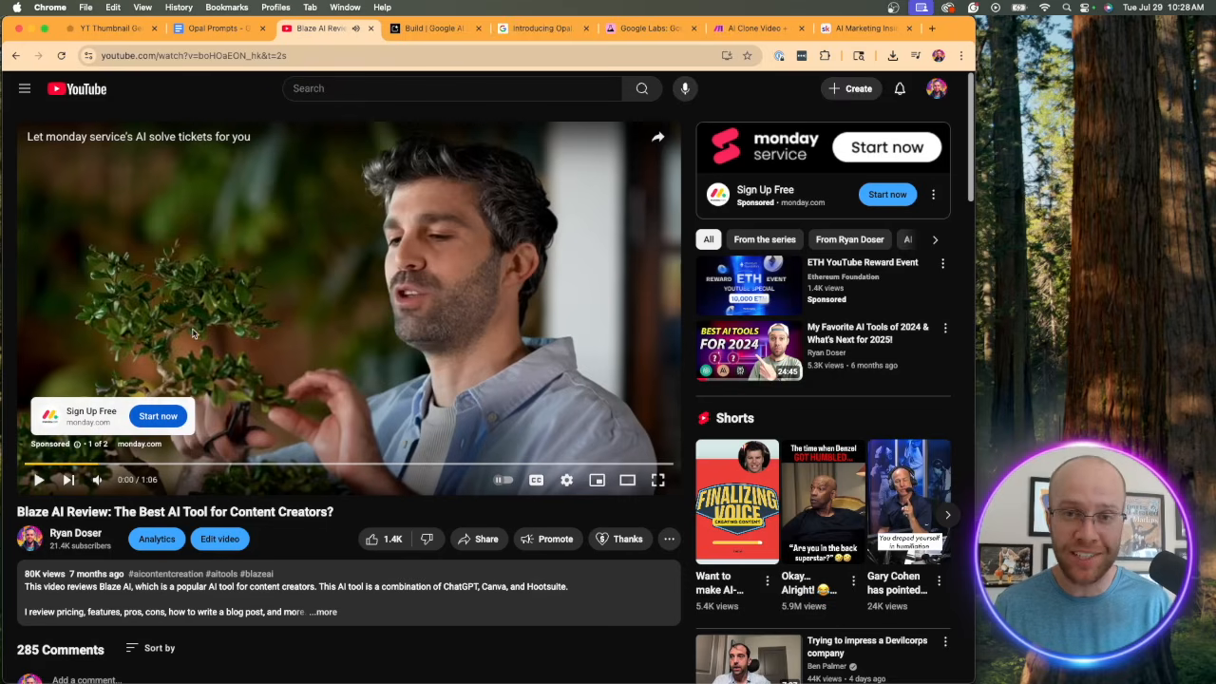
# Step: Trim the t=2s time value from the end of the video's URL, copy the shortened URL, and return to the Opal app
pyautogui.click(179, 54)
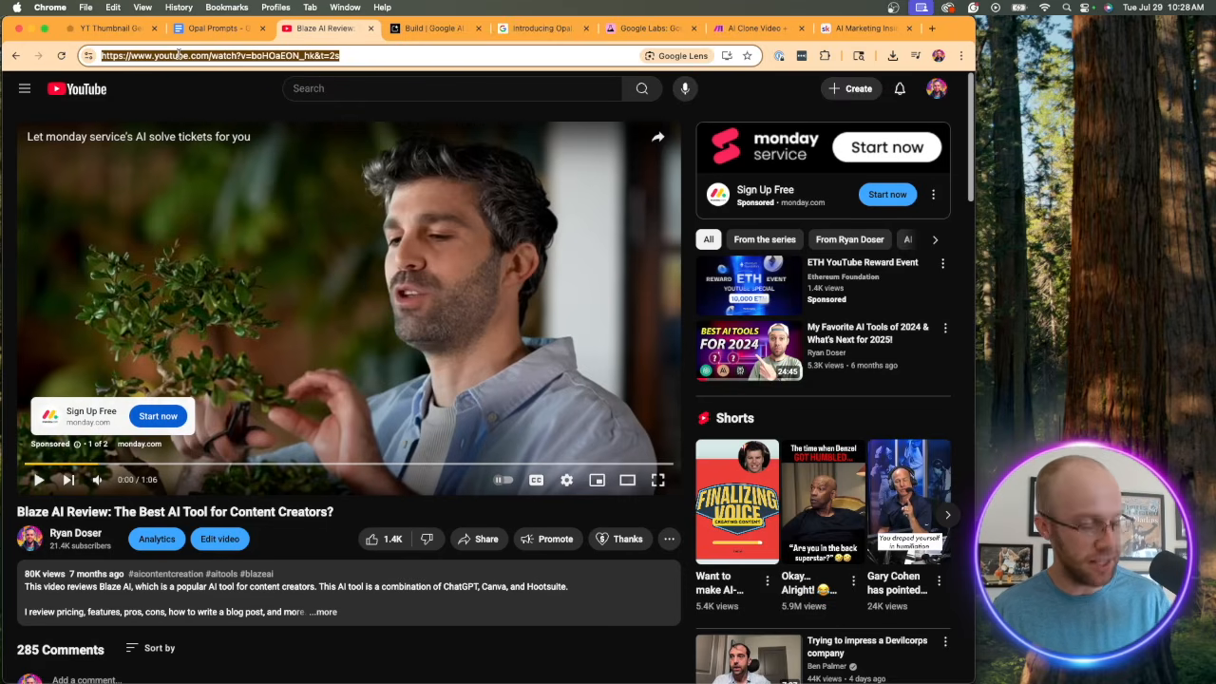
pyautogui.click(178, 54)
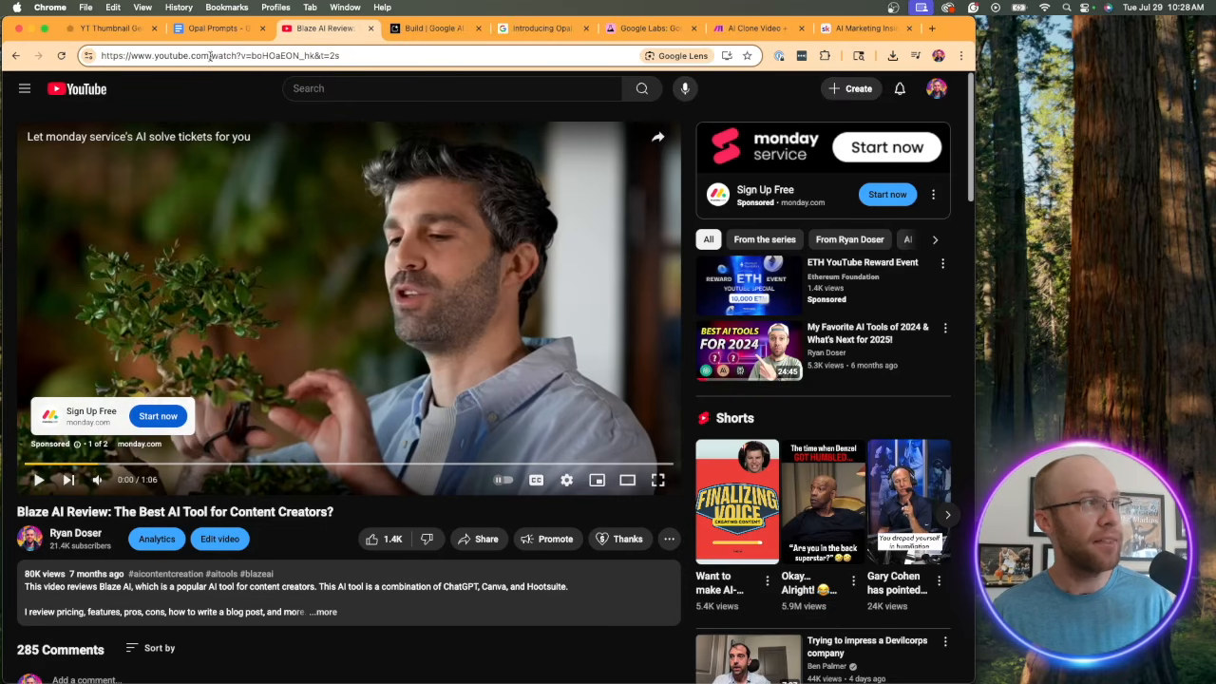
pyautogui.hotkey('shift', 'Left')
pyautogui.hotkey('shift', 'Left')
pyautogui.hotkey('shift', 'Left')
pyautogui.hotkey('shift', 'Left')
pyautogui.hotkey('shift', 'Left')
pyautogui.hotkey('shift', 'Left')
pyautogui.hotkey('shift', 'Left')
pyautogui.hotkey('shift', 'Left')
pyautogui.hotkey('shift', 'Left')
pyautogui.hotkey('shift', 'Left')
pyautogui.hotkey('shift', 'Left')
pyautogui.hotkey('shift', 'Left')
pyautogui.hotkey('shift', 'Left')
pyautogui.hotkey('shift', 'Left')
pyautogui.hotkey('shift', 'Left')
pyautogui.hotkey('shift', 'Left')
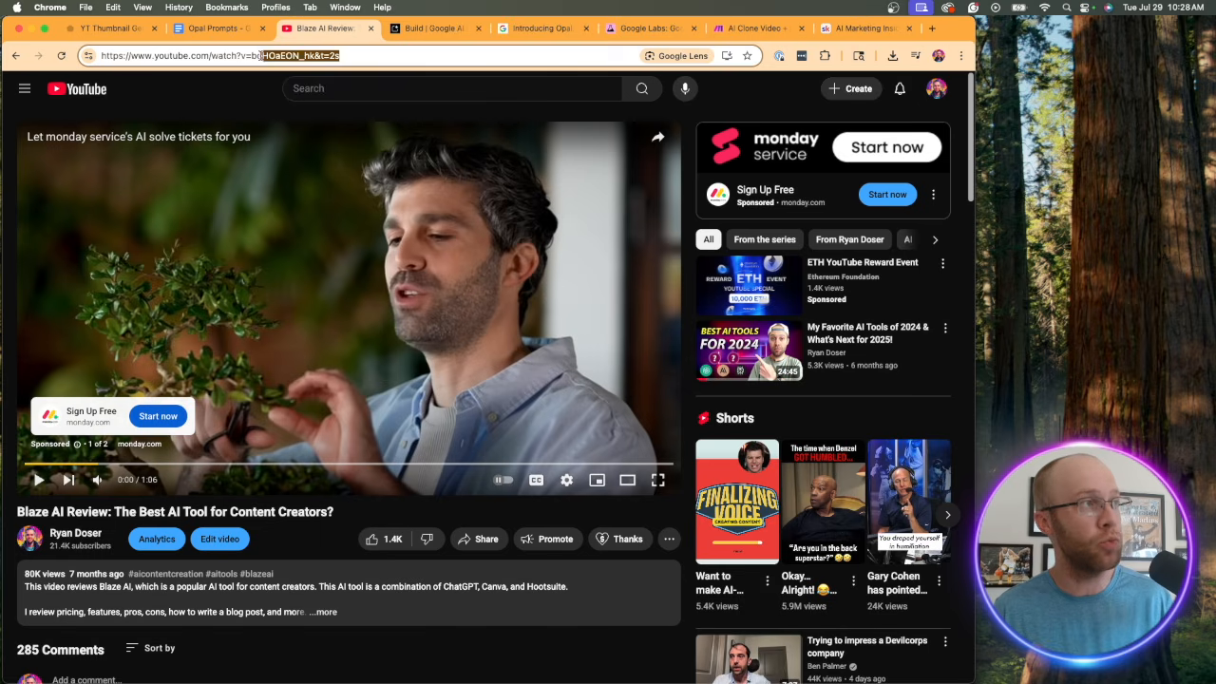
pyautogui.press('Left')
pyautogui.press('BackSpace')
pyautogui.press('BackSpace')
pyautogui.press('BackSpace')
pyautogui.press('BackSpace')
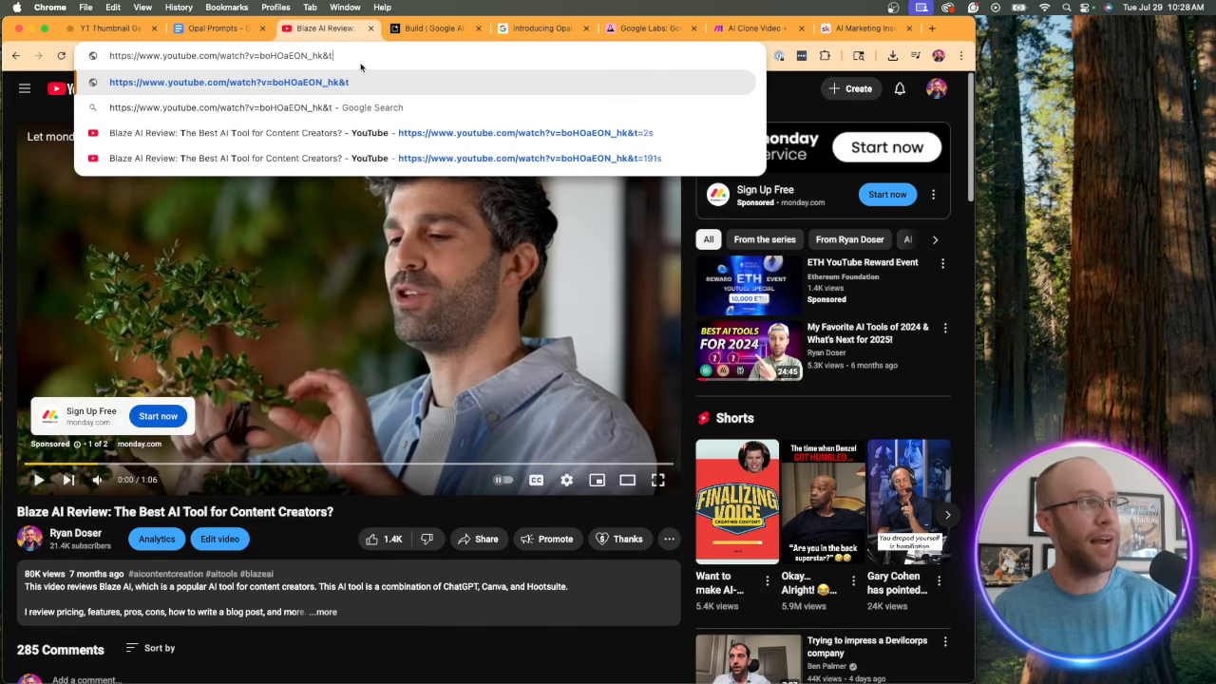
pyautogui.moveTo(329, 55); pyautogui.dragTo(107, 55)
pyautogui.press('super+c')
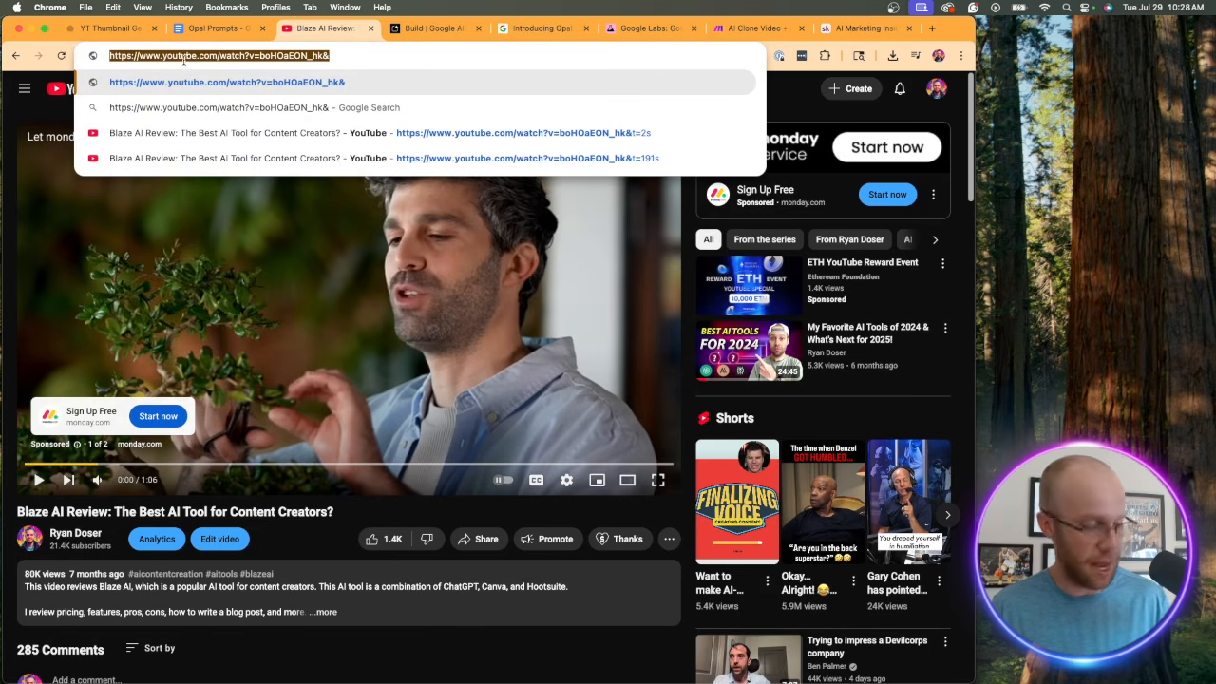
pyautogui.click(113, 29)
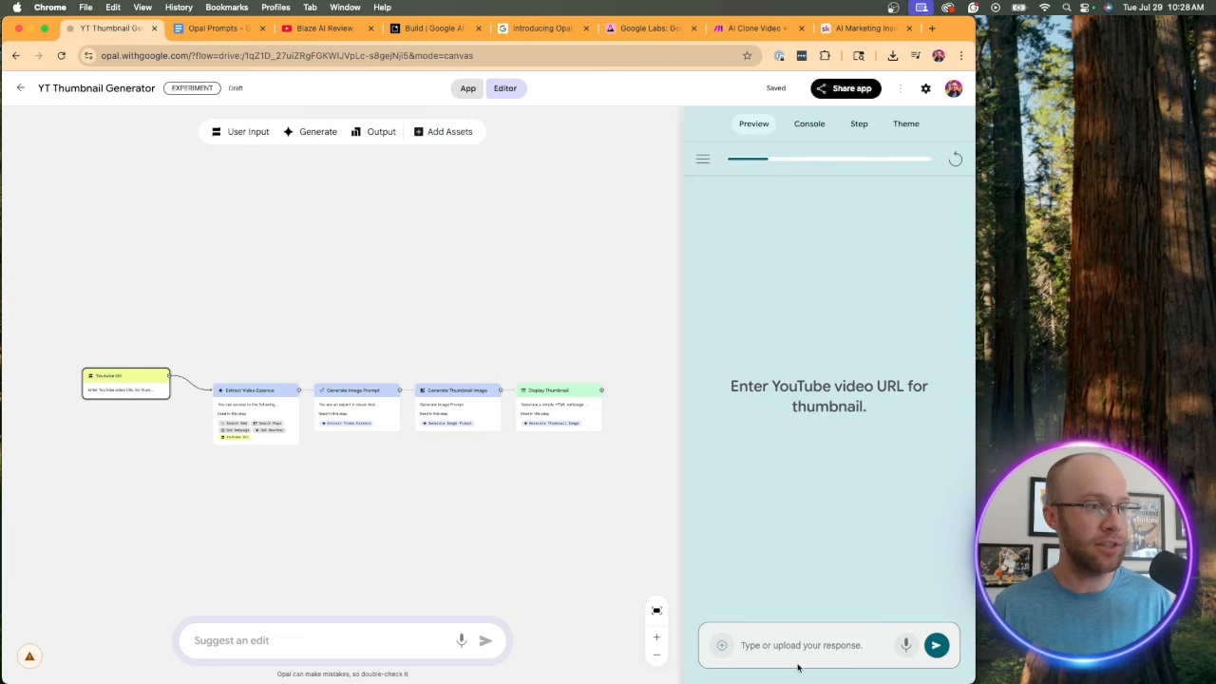
# Step: Add the copied YouTube video URL as the thumbnail generator's video input and submit it
pyautogui.click(722, 645)
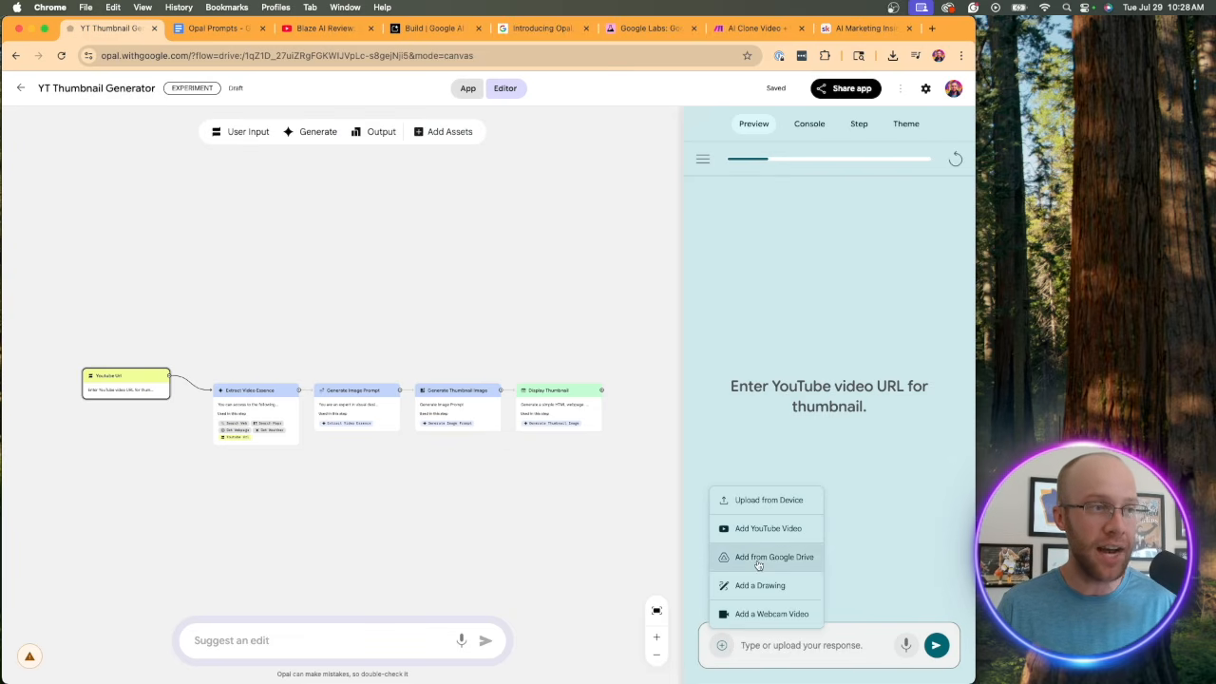
pyautogui.click(758, 528)
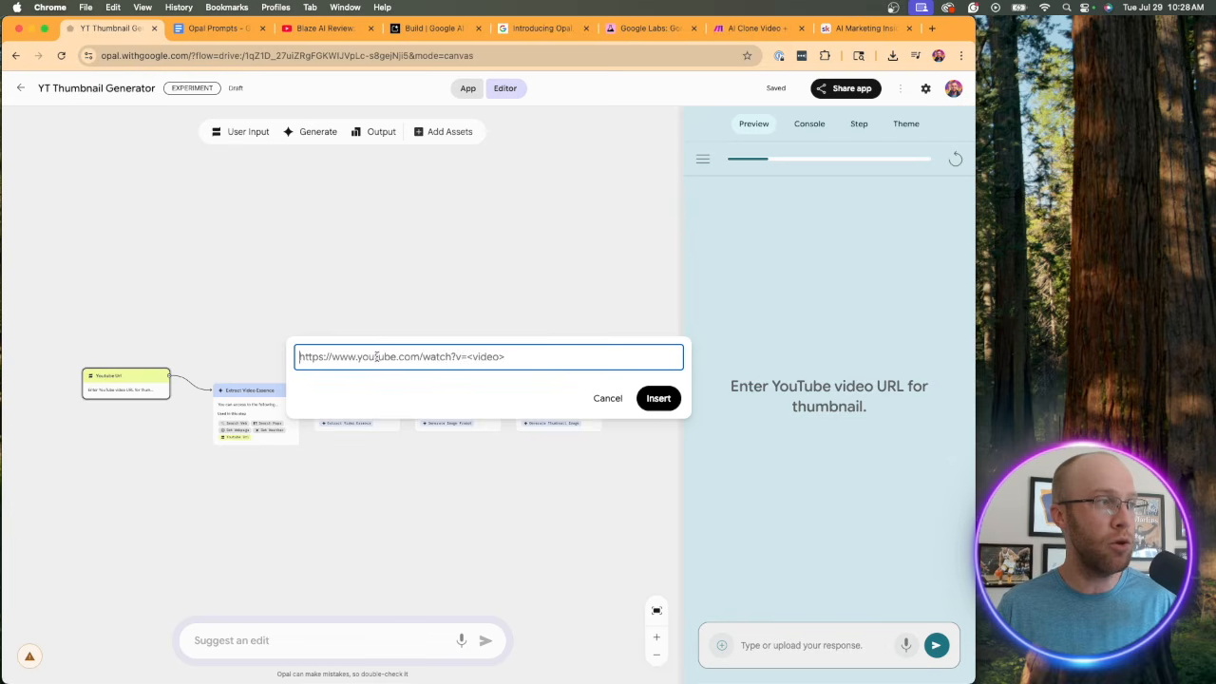
pyautogui.press('super+v')
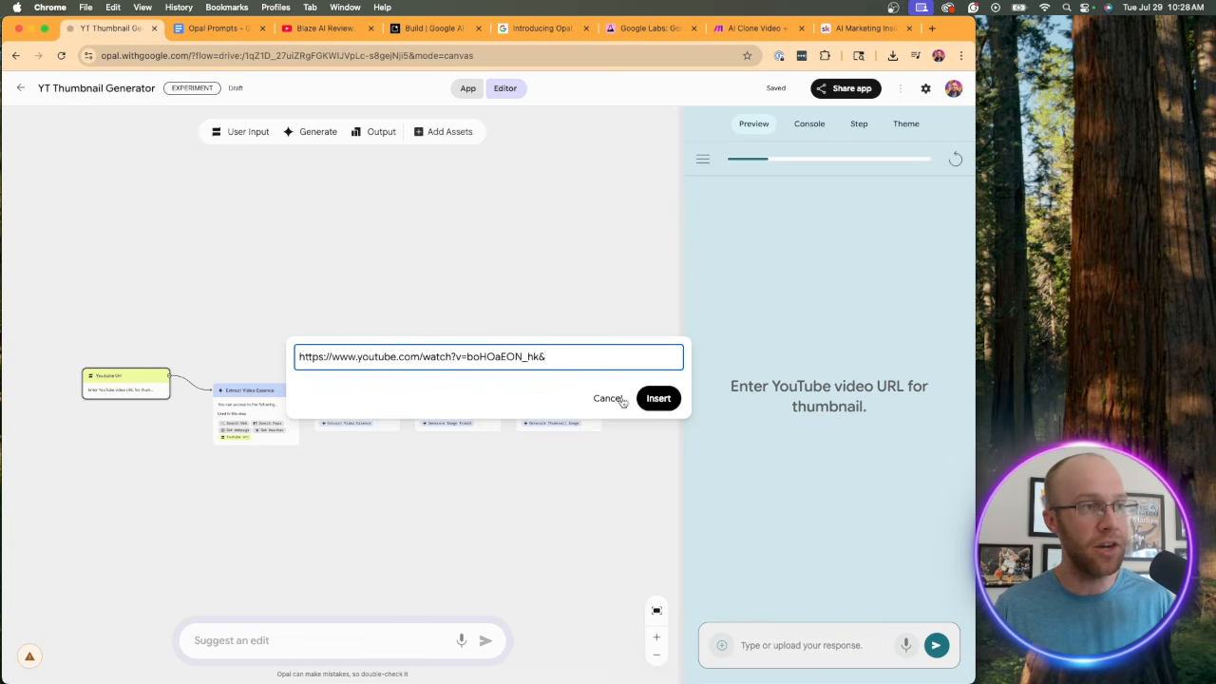
pyautogui.click(662, 398)
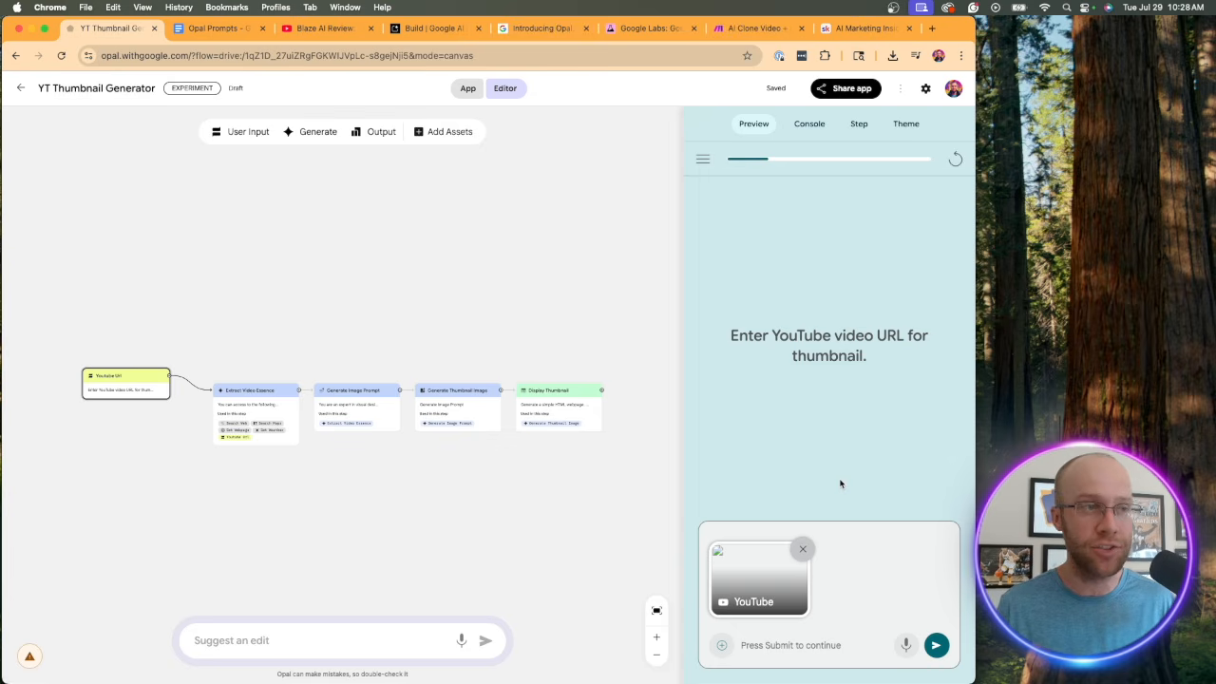
pyautogui.click(937, 646)
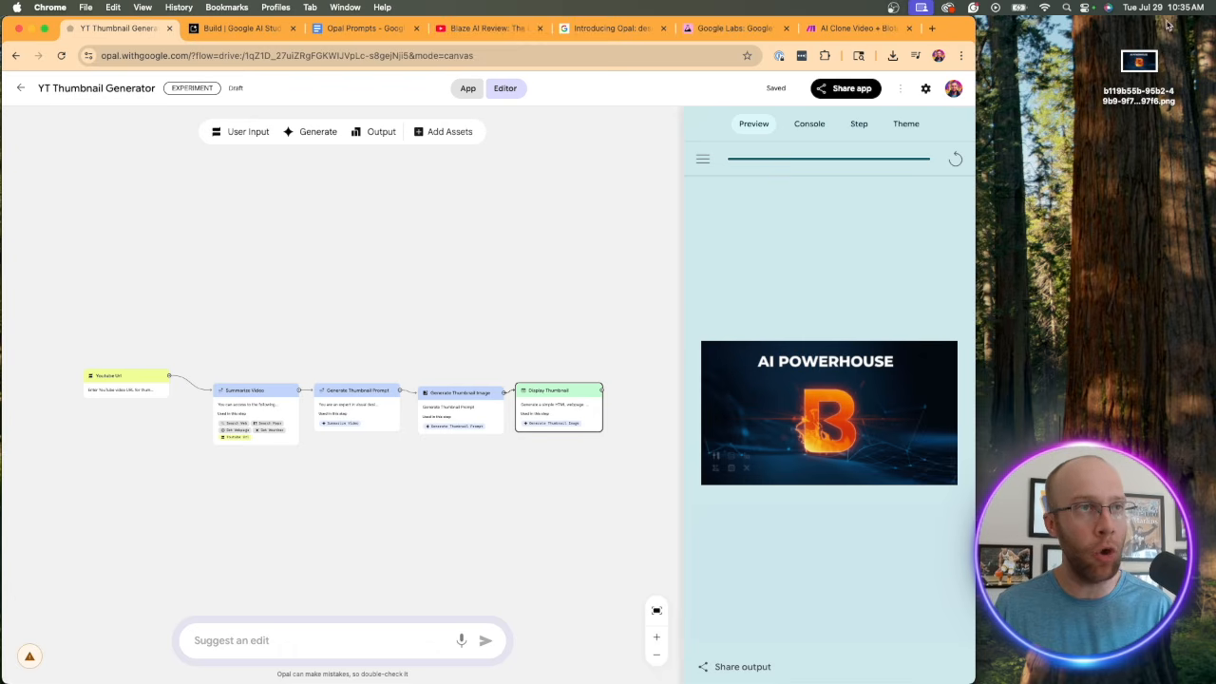
# Step: View the generated thumbnail PNG saved on the desktop at full size and close it
pyautogui.doubleClick(1143, 64)
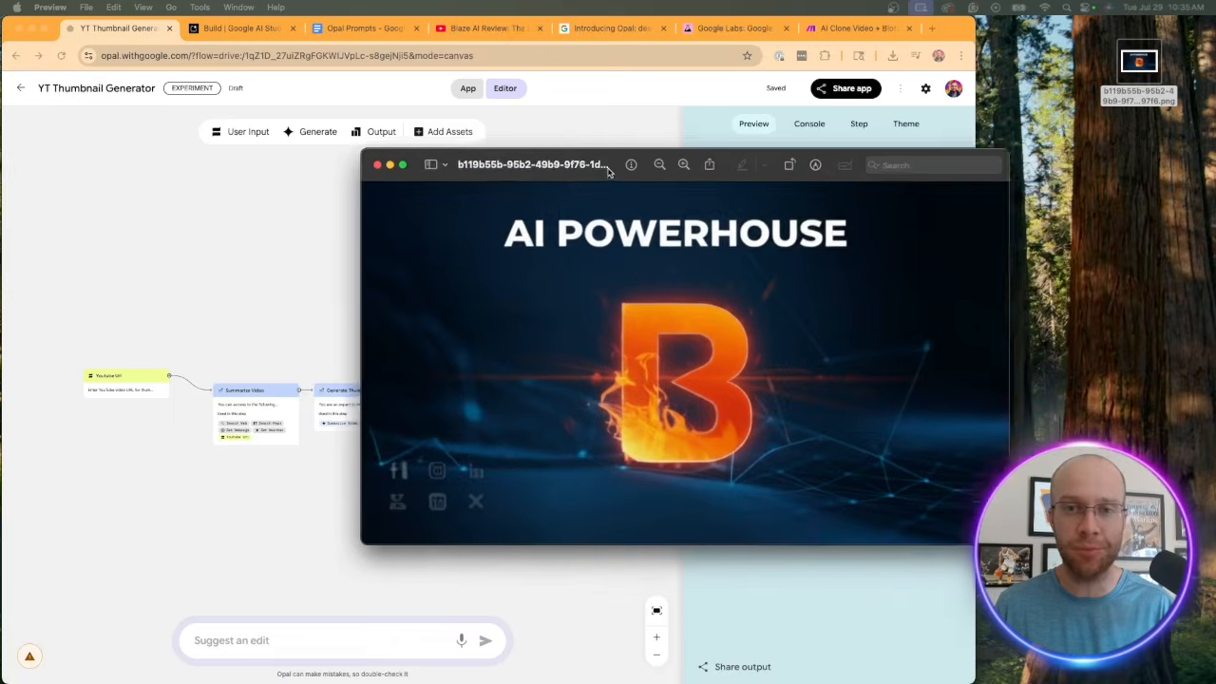
pyautogui.moveTo(609, 163); pyautogui.dragTo(442, 167)
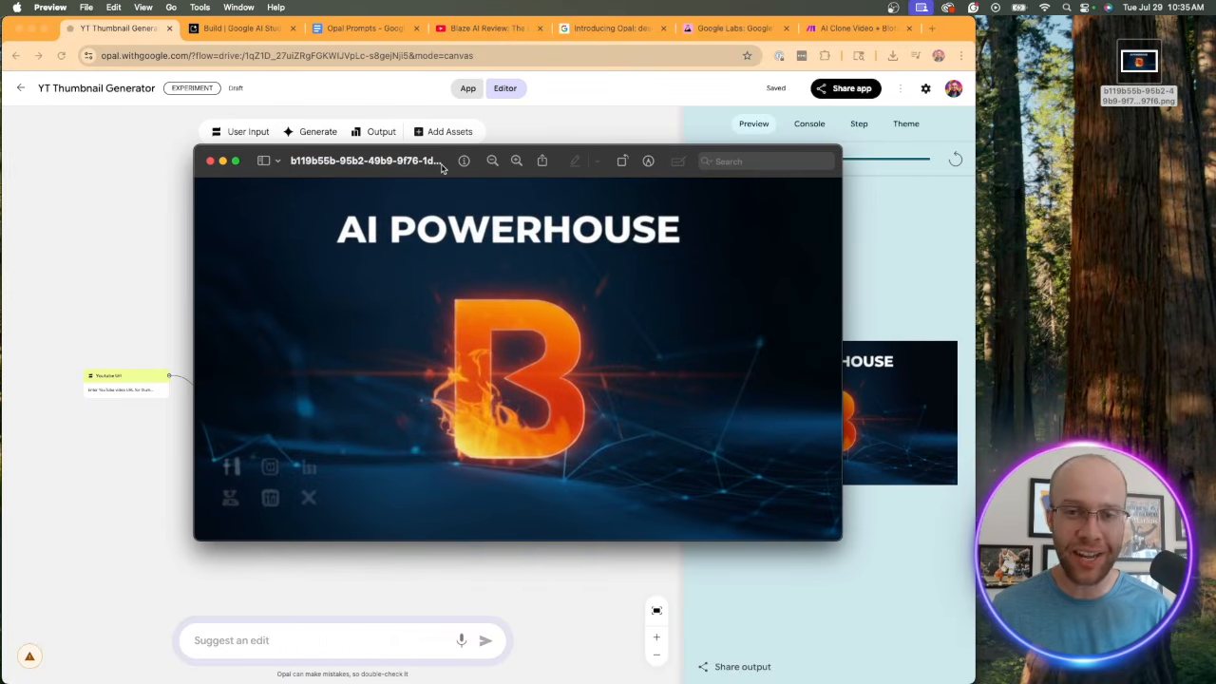
pyautogui.click(211, 162)
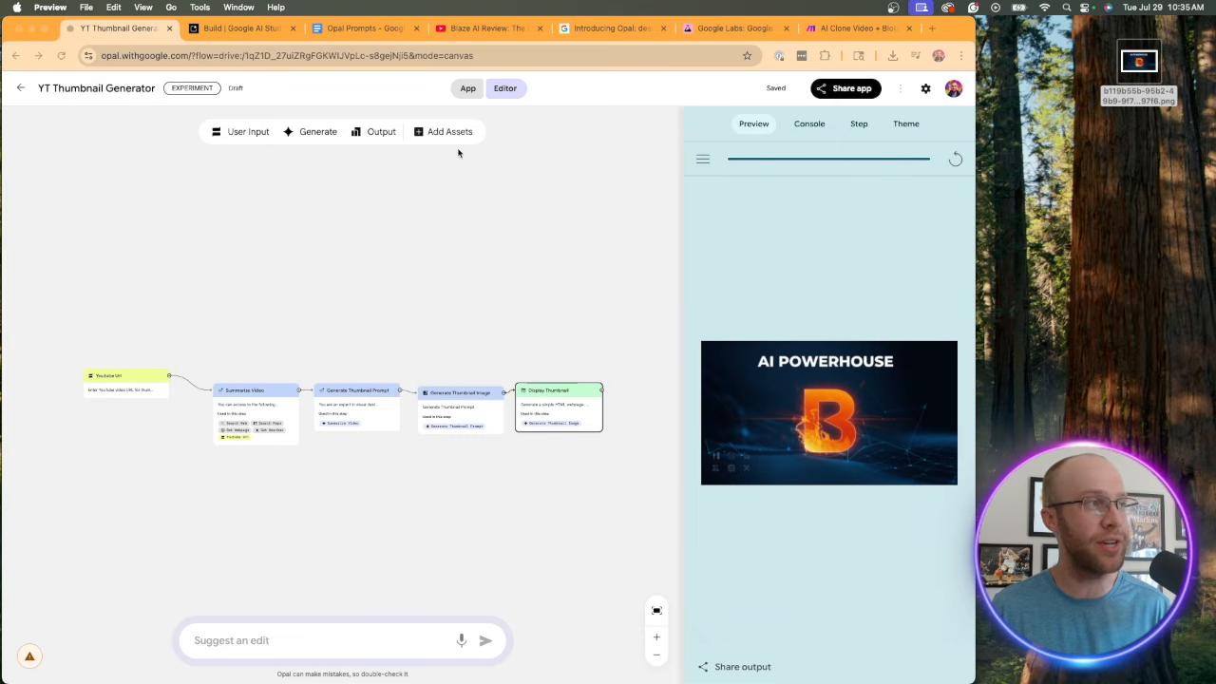
# Step: Review the model choices of the Generate Thumbnail Image step in the finished workflow
pyautogui.click(434, 412)
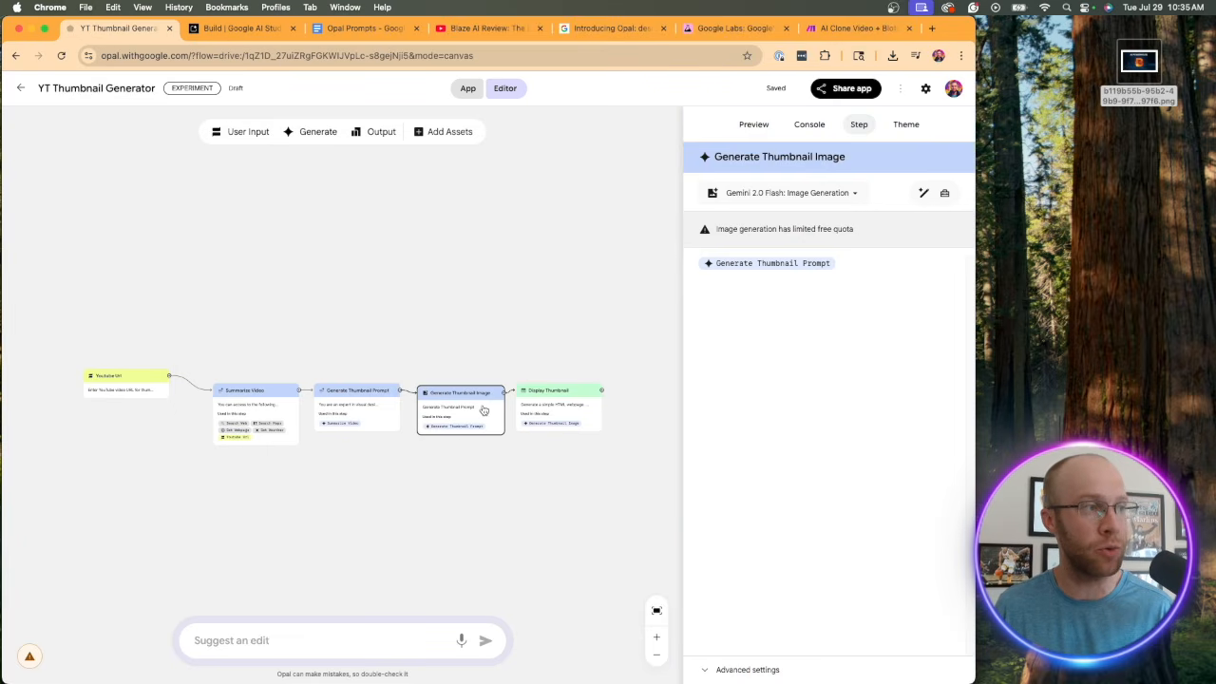
pyautogui.click(767, 192)
pyautogui.click(766, 372)
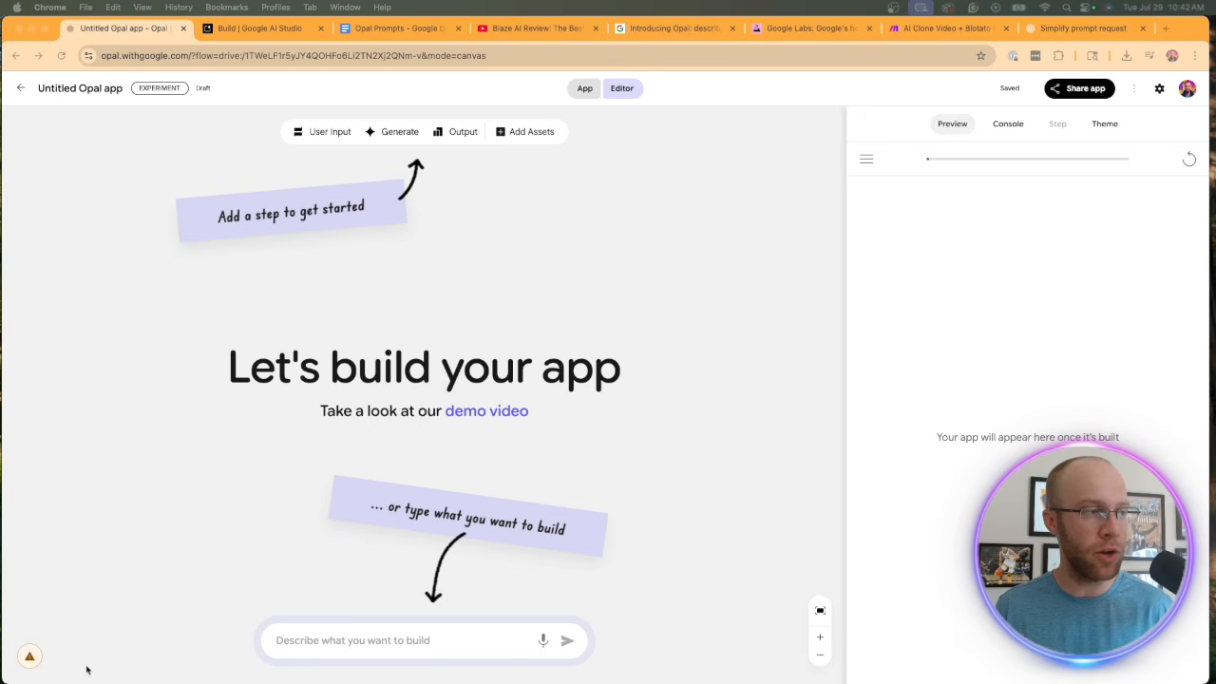
# Step: Paste the prompt requesting 5–10 high-potential YouTube video ideas from Google Trends and YouTube as the new app's description
pyautogui.click(412, 640)
pyautogui.press('super+v')
pyautogui.moveTo(398, 627); pyautogui.dragTo(378, 627)
pyautogui.press('super+a')
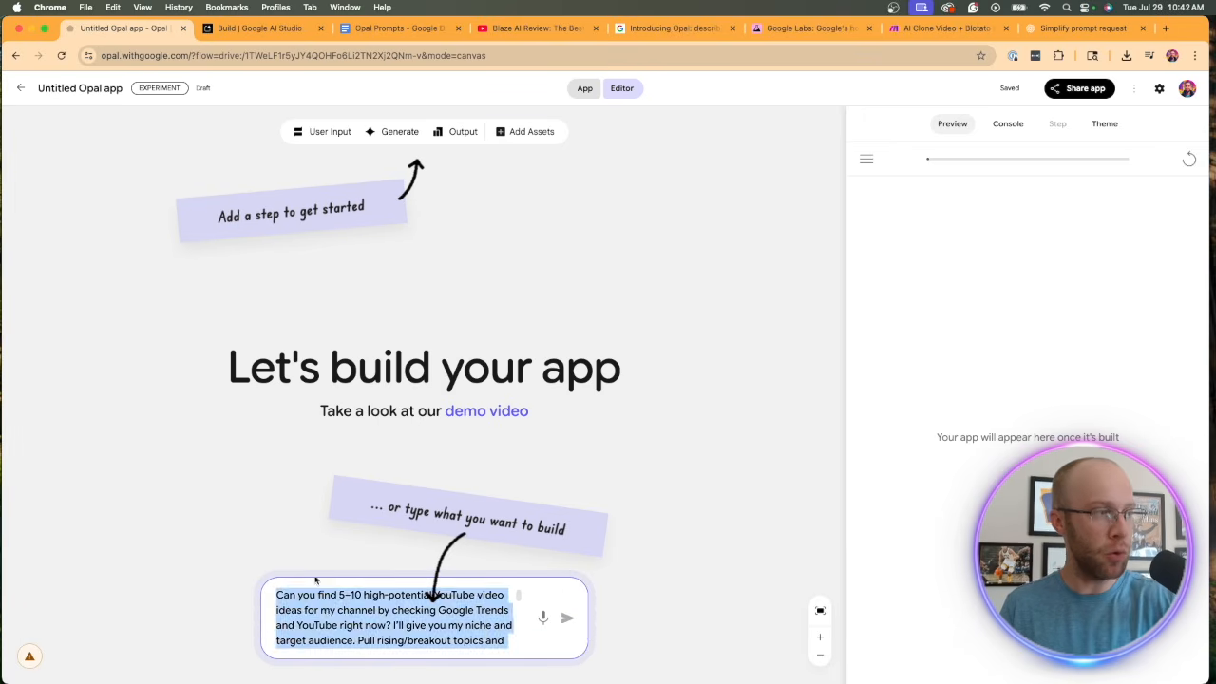
pyautogui.click(328, 597)
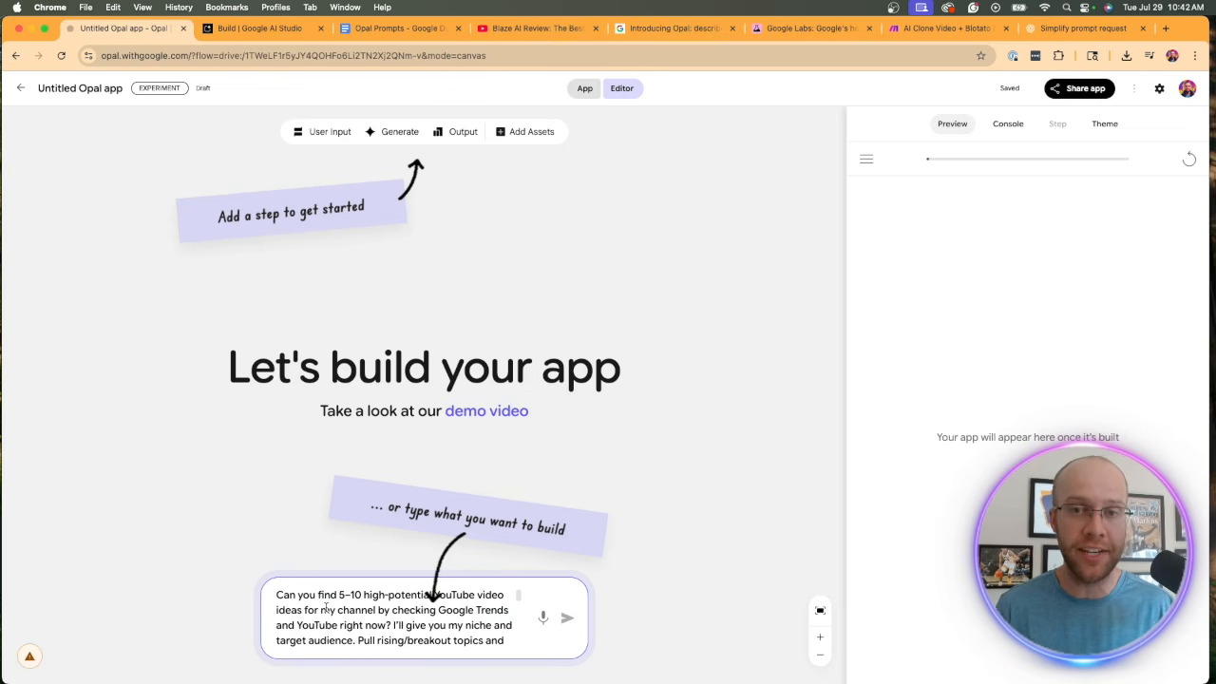
# Step: Read through the pasted video ideas prompt to its end and submit it to build the app
pyautogui.moveTo(274, 596); pyautogui.dragTo(426, 597)
pyautogui.scroll(-1, 418, 619)
pyautogui.click(418, 618)
pyautogui.scroll(1, 353, 617)
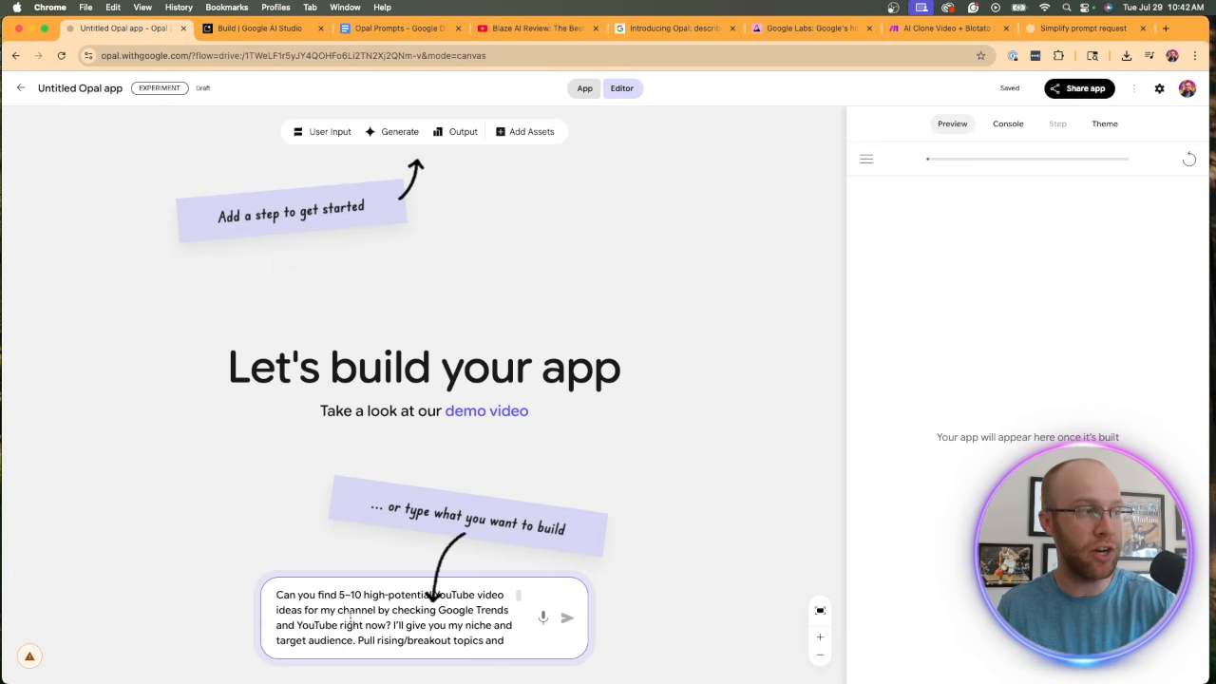
pyautogui.moveTo(321, 611); pyautogui.dragTo(409, 623)
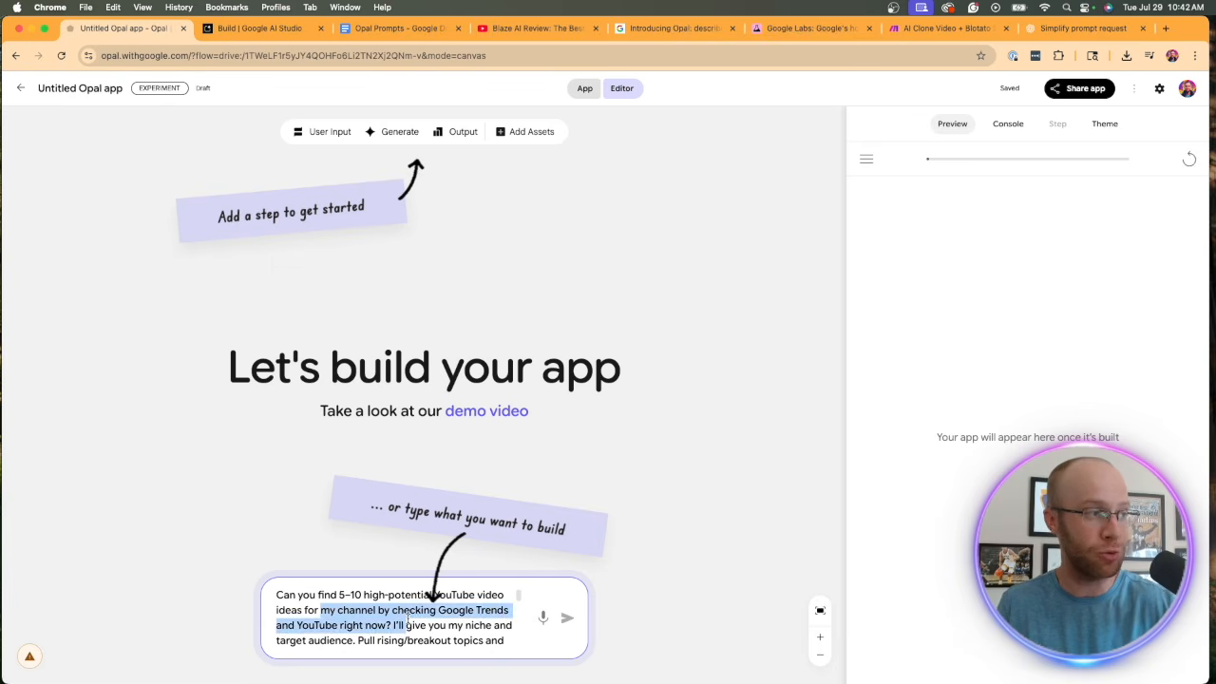
pyautogui.click(409, 623)
pyautogui.scroll(-1, 408, 627)
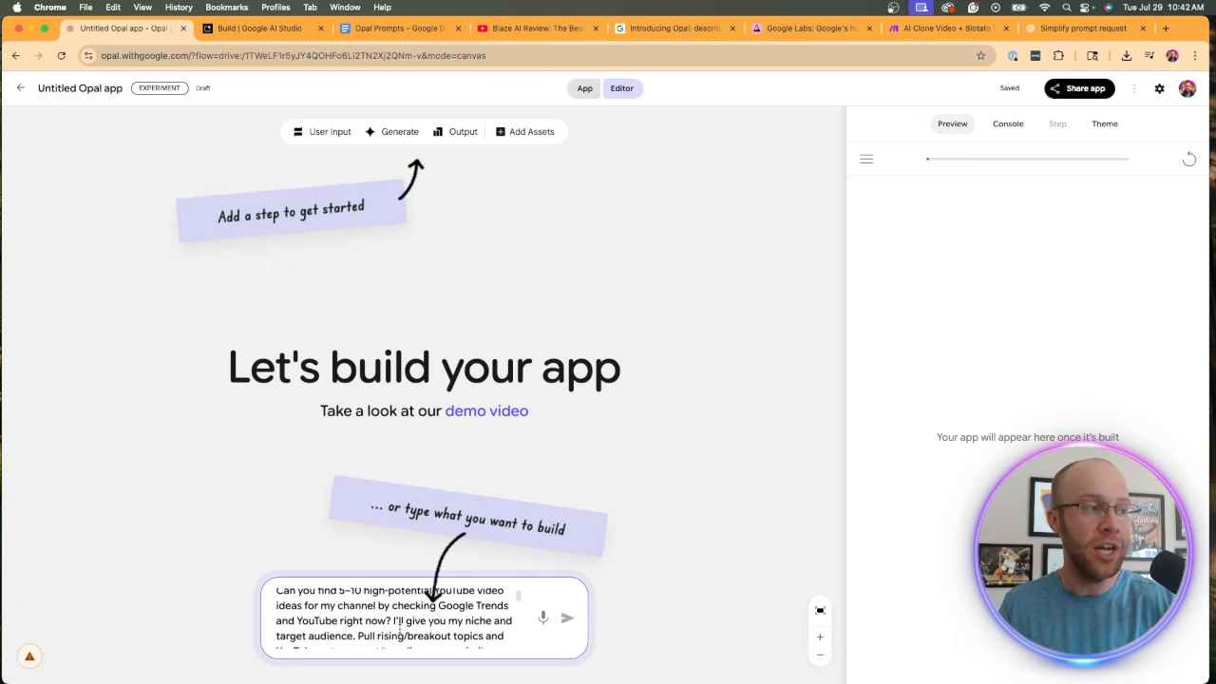
pyautogui.moveTo(395, 619); pyautogui.dragTo(339, 622)
pyautogui.click(339, 622)
pyautogui.scroll(-5, 342, 619)
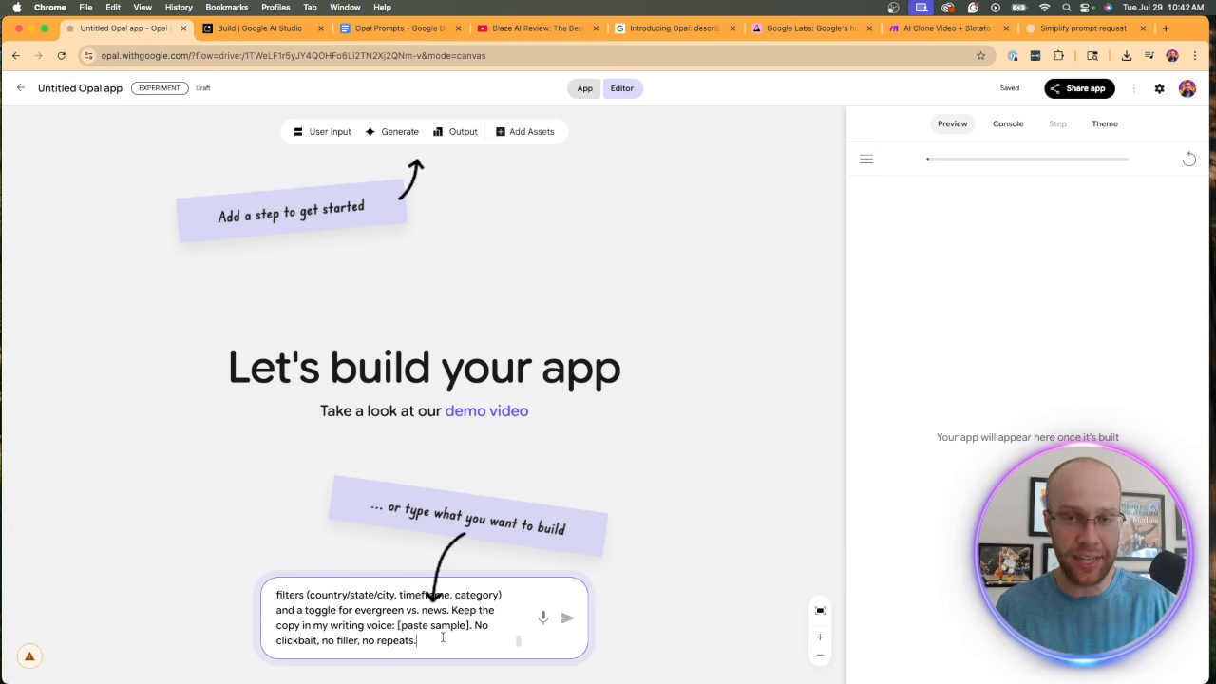
pyautogui.press('Return')
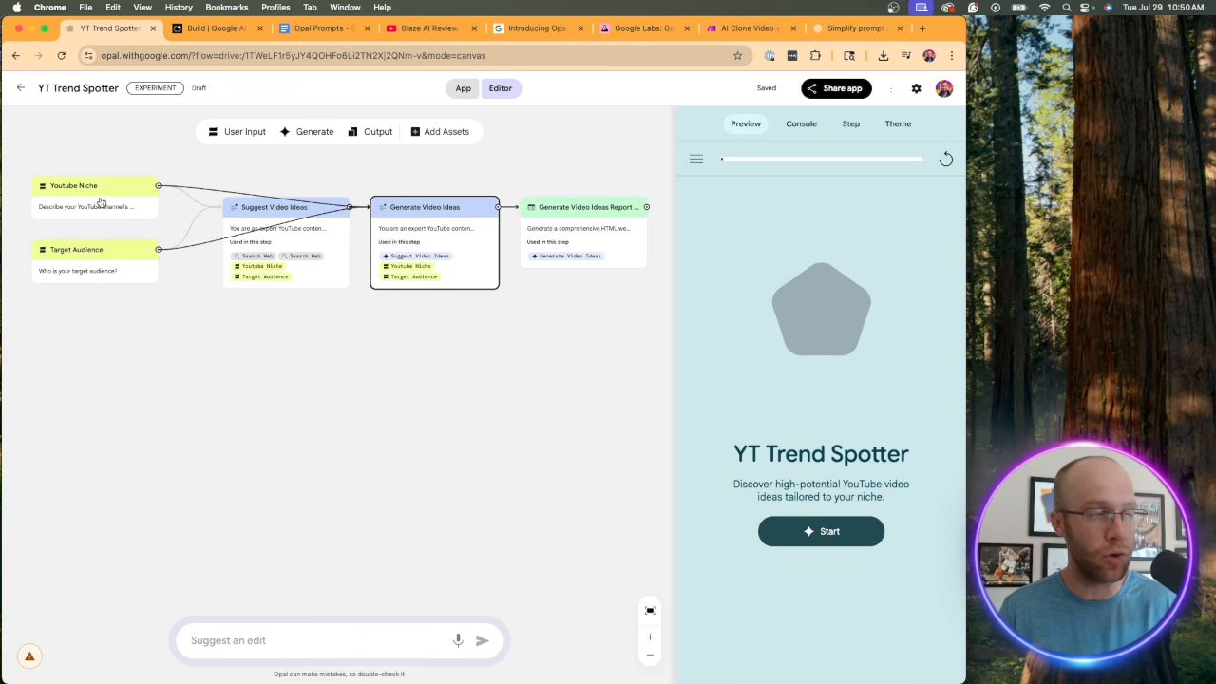
# Step: Examine the Suggest Video Ideas step's instructions and its available models
pyautogui.click(285, 633)
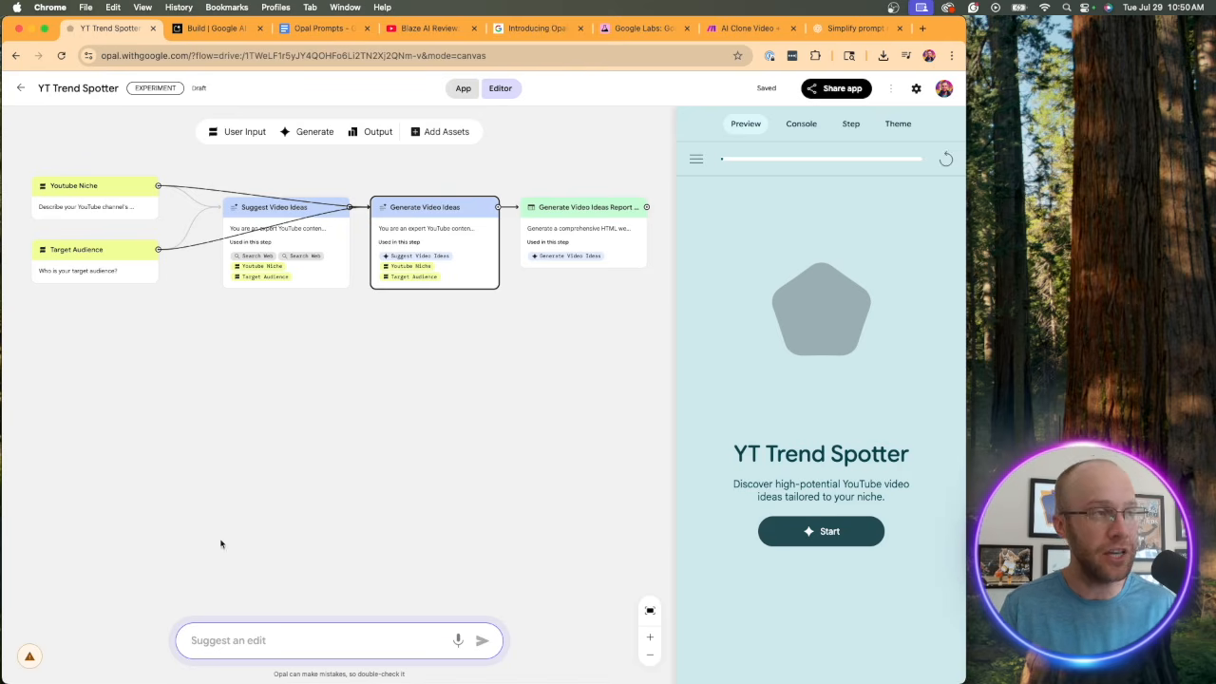
pyautogui.click(315, 243)
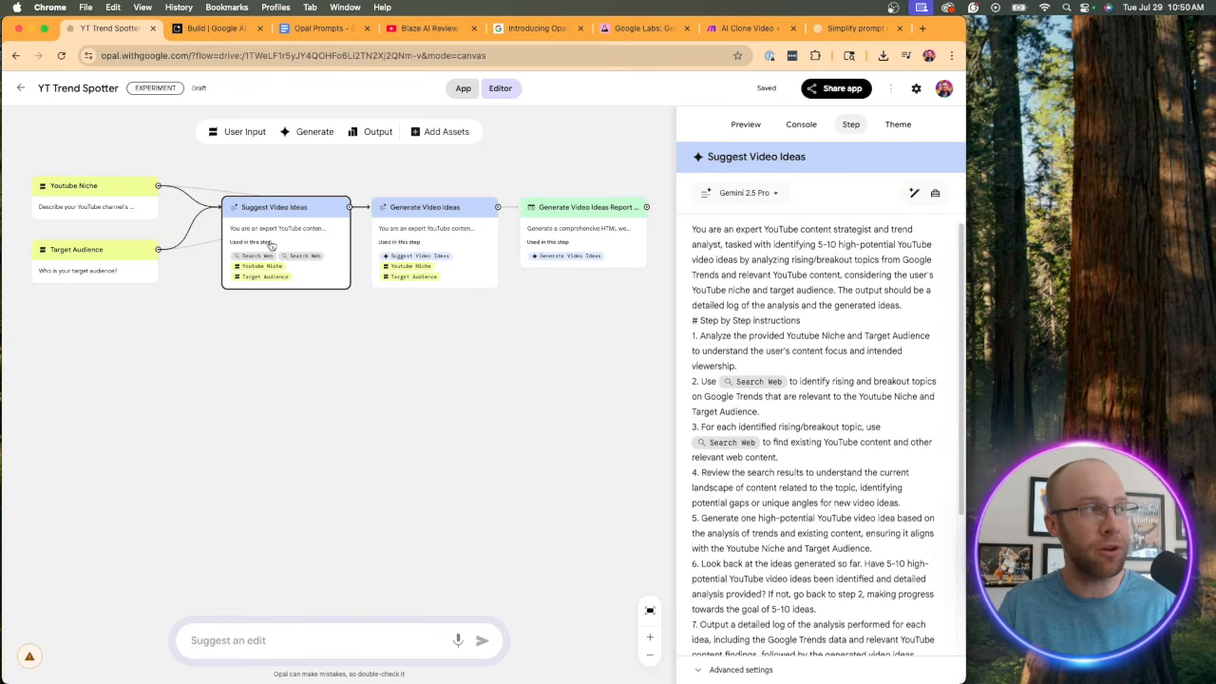
pyautogui.click(749, 195)
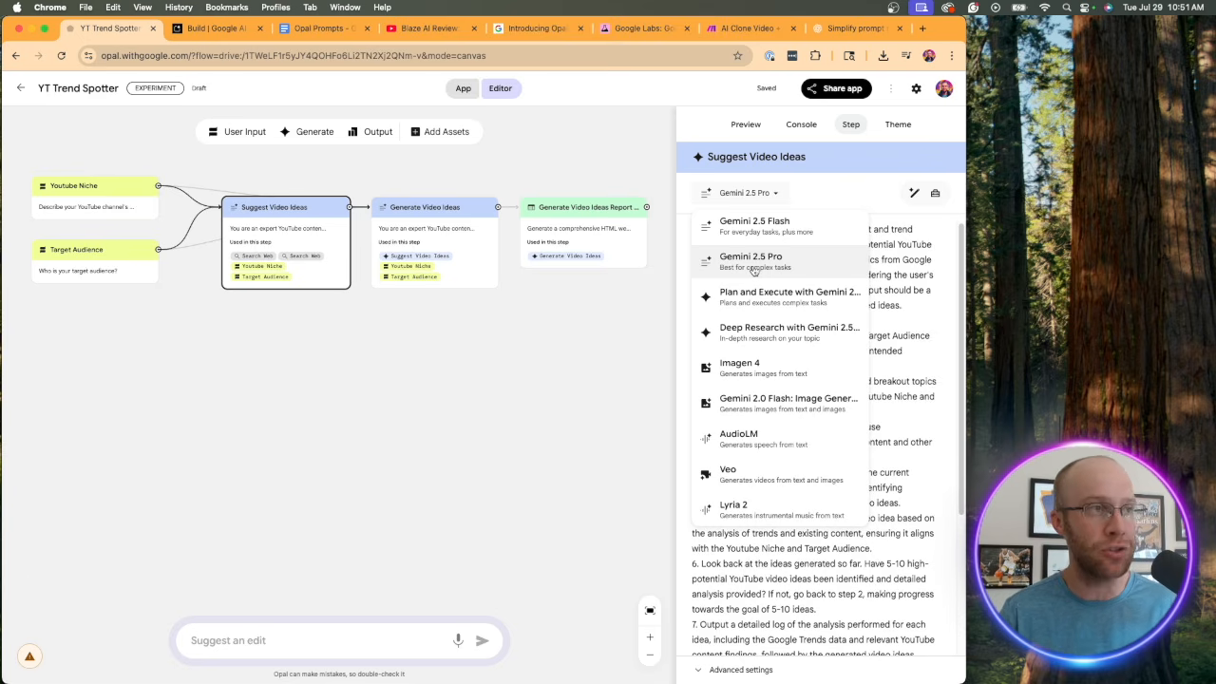
pyautogui.click(435, 240)
# Step: Choose Gemini 2.5 Flash for the Generate Video Ideas step and read through its instructions and inputs
pyautogui.click(433, 222)
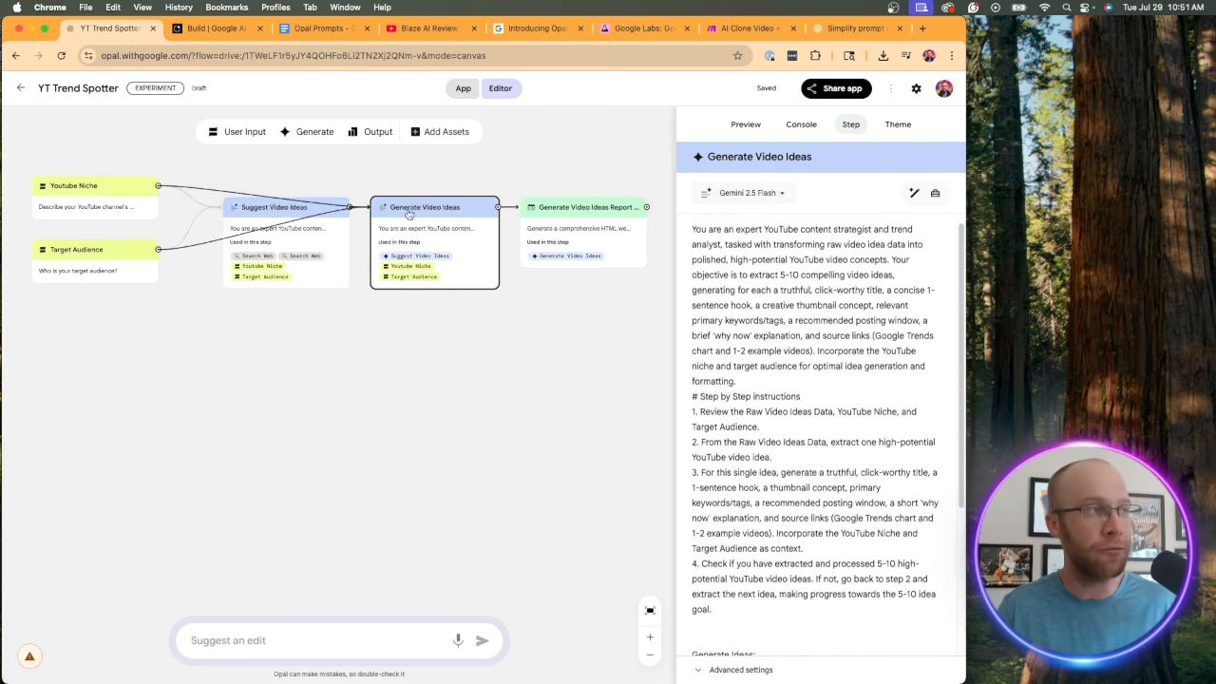
pyautogui.click(733, 193)
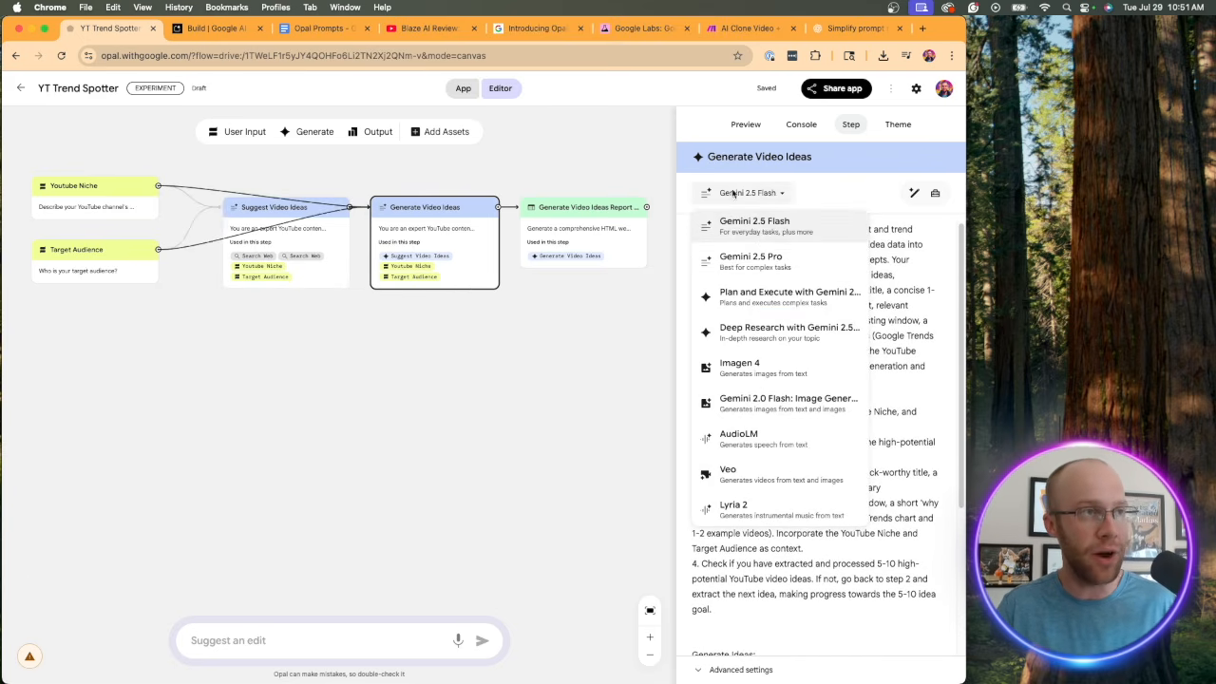
pyautogui.click(772, 225)
pyautogui.scroll(-5, 769, 452)
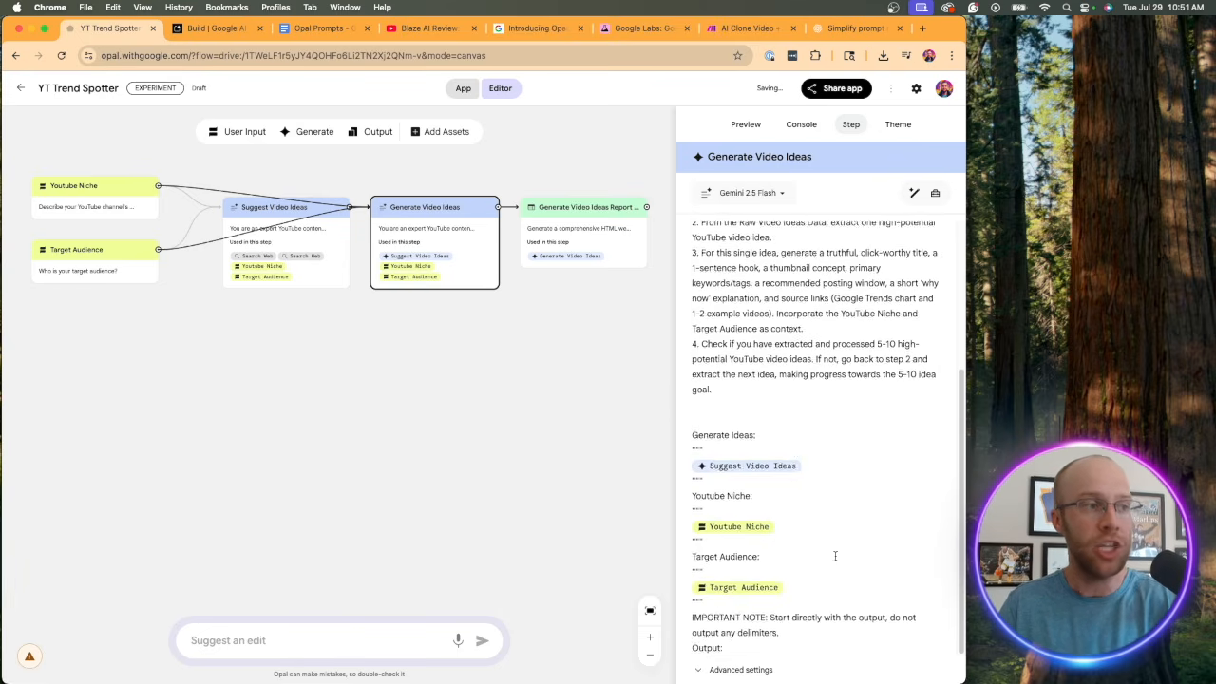
pyautogui.moveTo(739, 393); pyautogui.dragTo(729, 257)
pyautogui.click(730, 258)
pyautogui.scroll(-5, 730, 258)
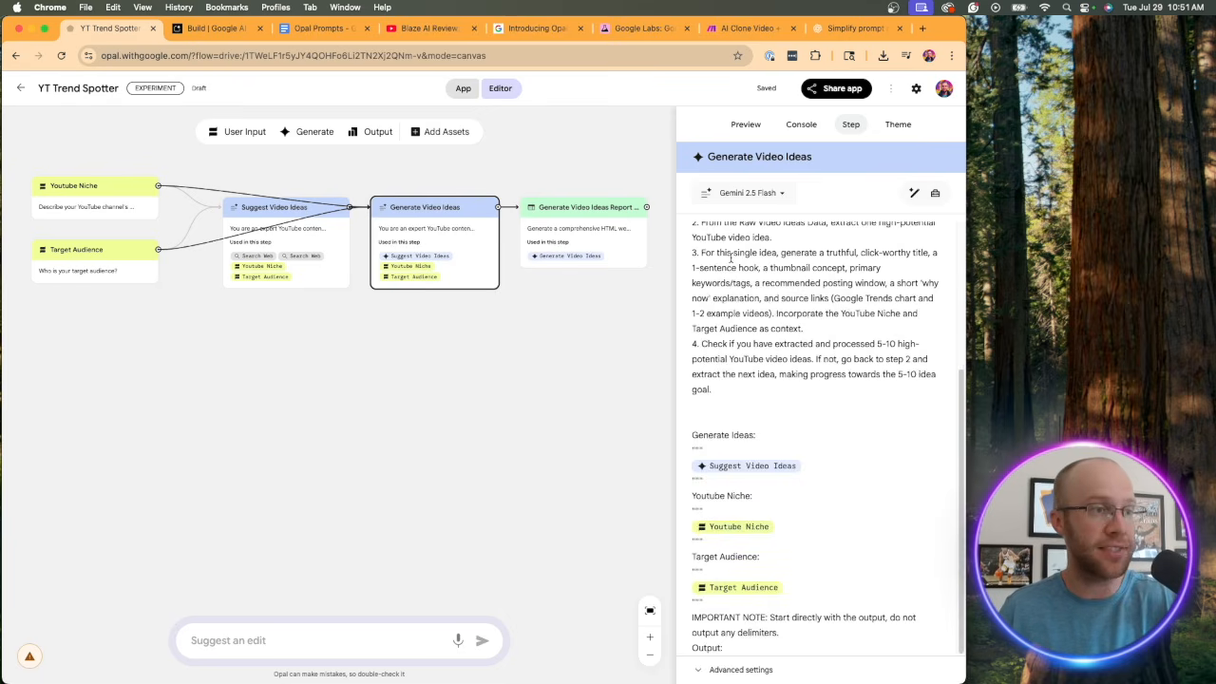
pyautogui.scroll(5, 729, 257)
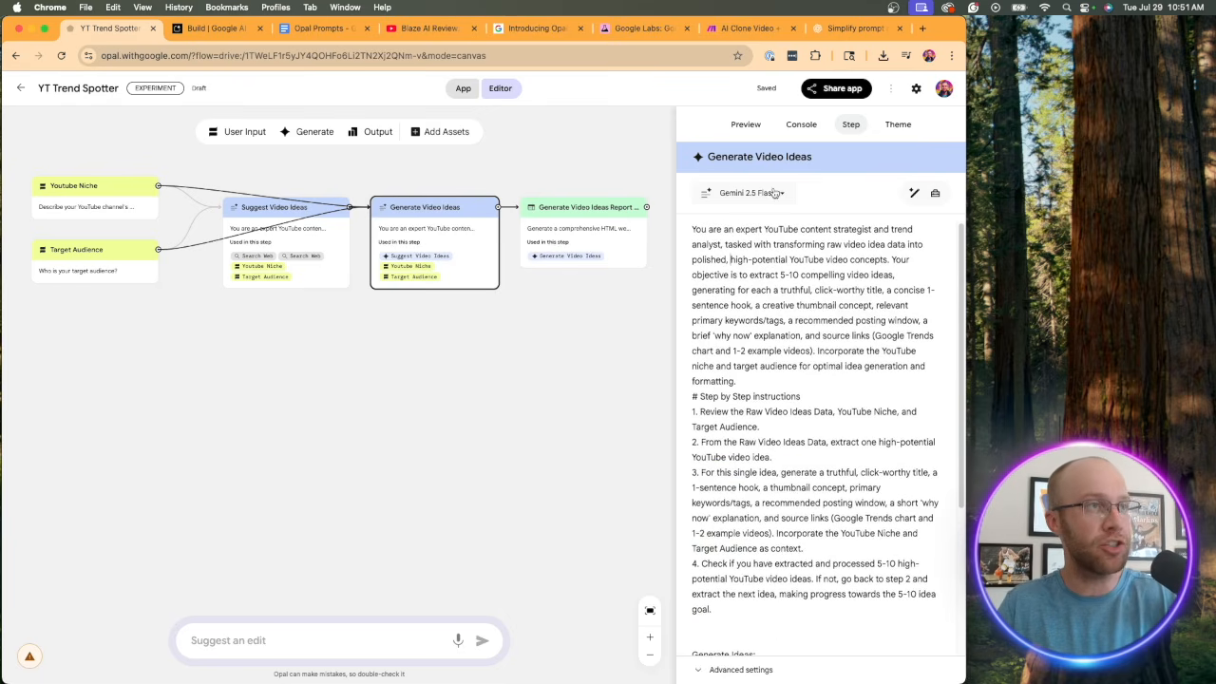
# Step: Start YT Trend Spotter from its preview and submit the niche "an AI Channel focused on marketing and content creation"
pyautogui.click(747, 125)
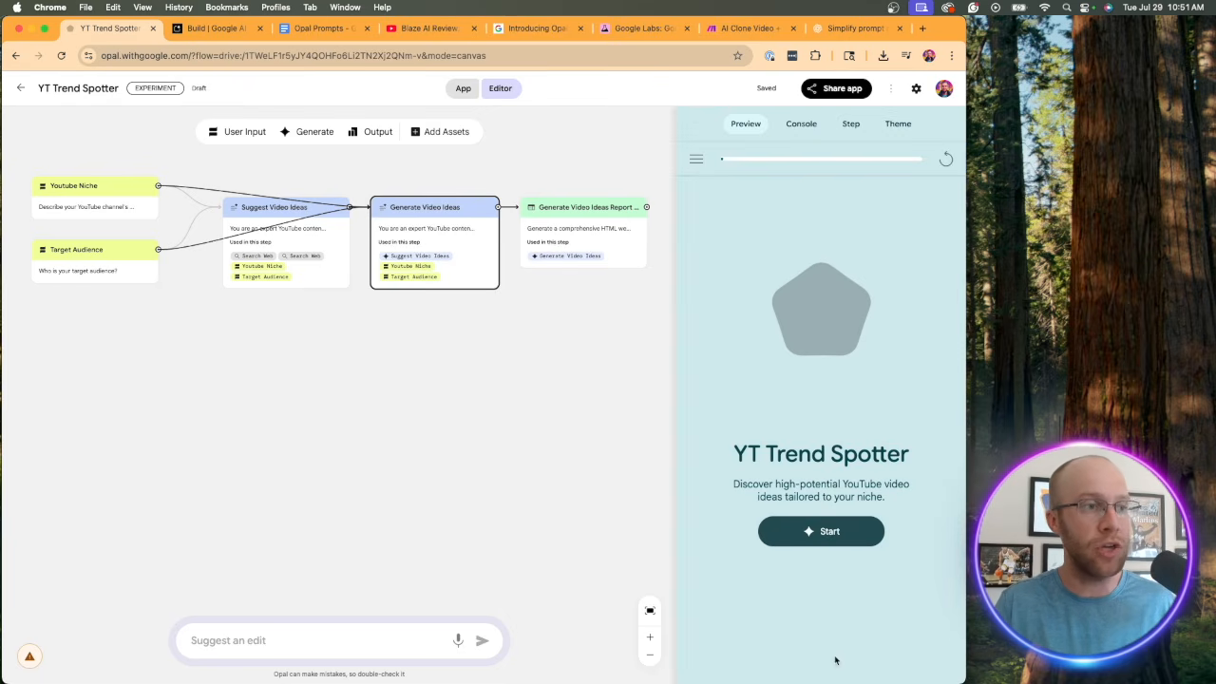
pyautogui.click(814, 532)
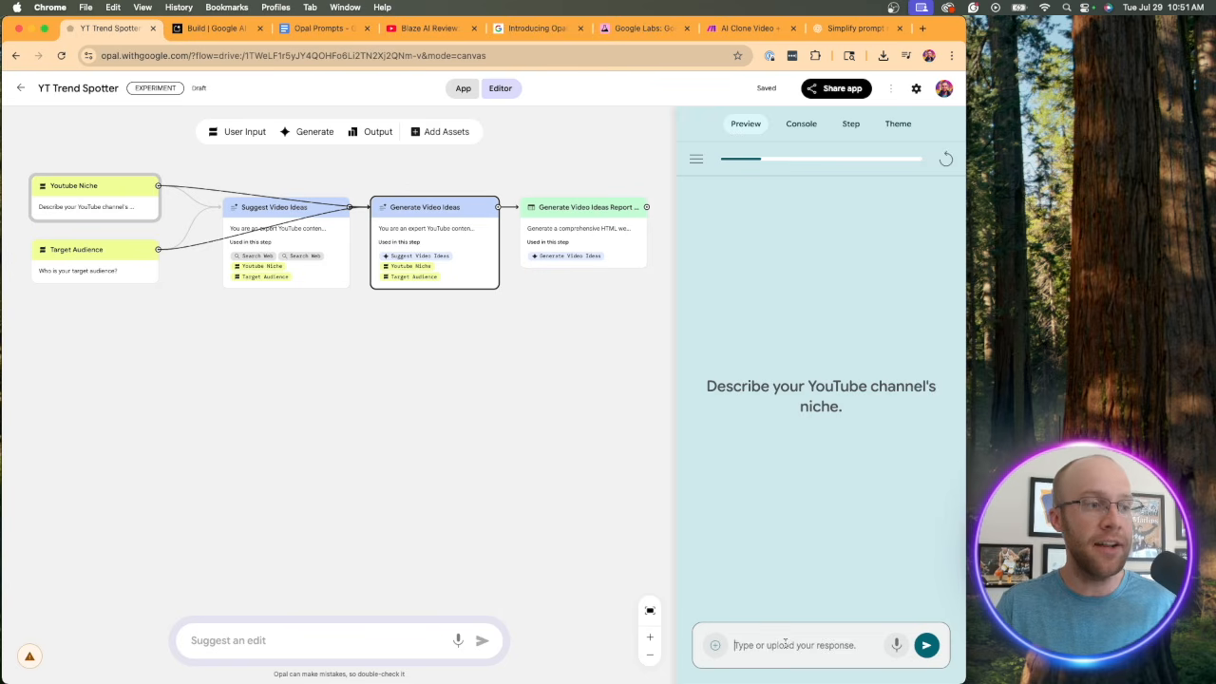
pyautogui.click(785, 647)
pyautogui.write('an AI Channel focused on marketing and content creation')
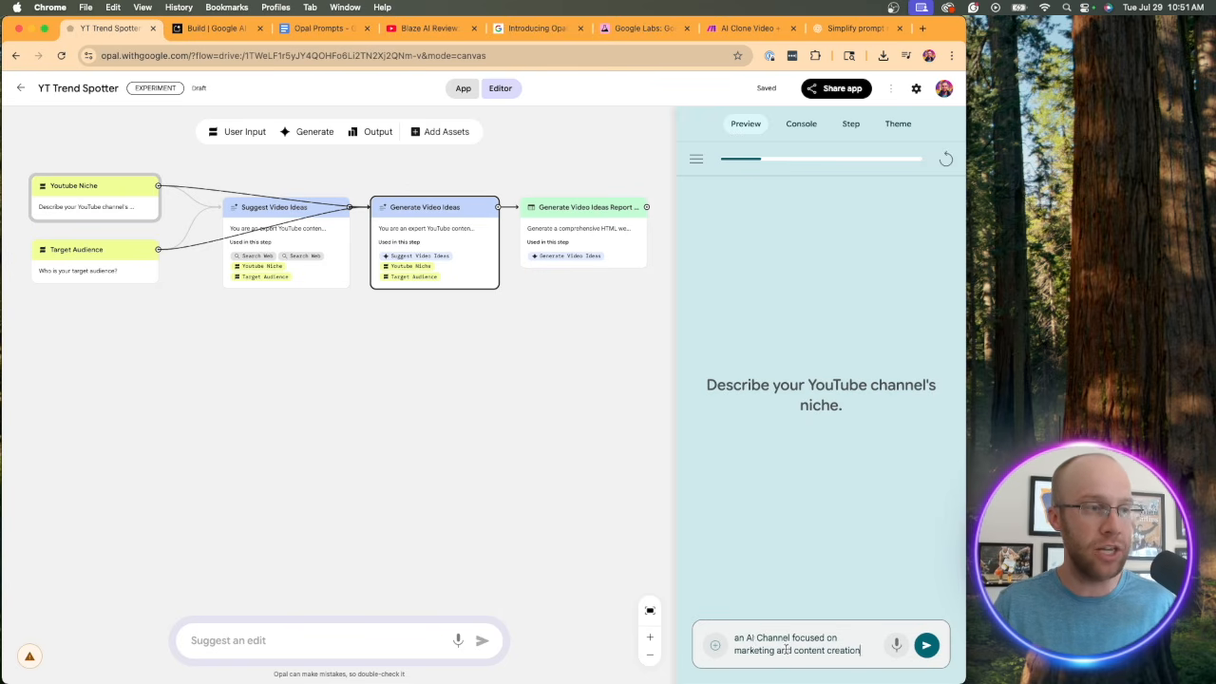
pyautogui.moveTo(744, 641); pyautogui.dragTo(833, 639)
pyautogui.click(832, 639)
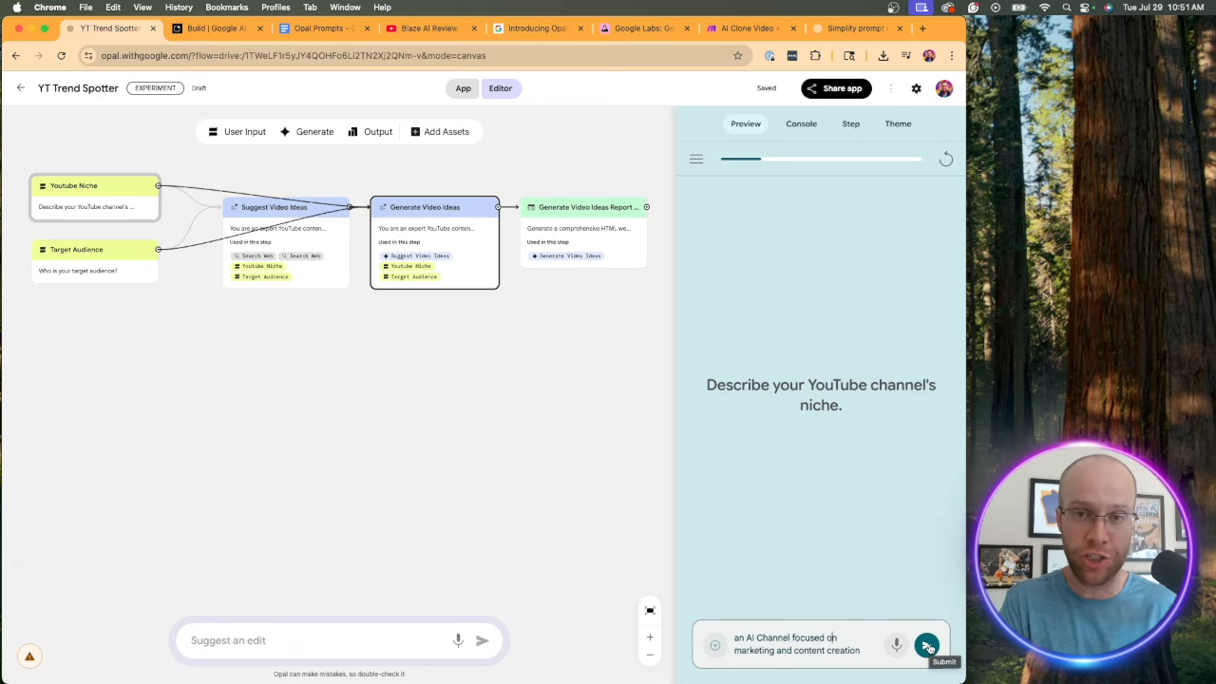
pyautogui.click(928, 647)
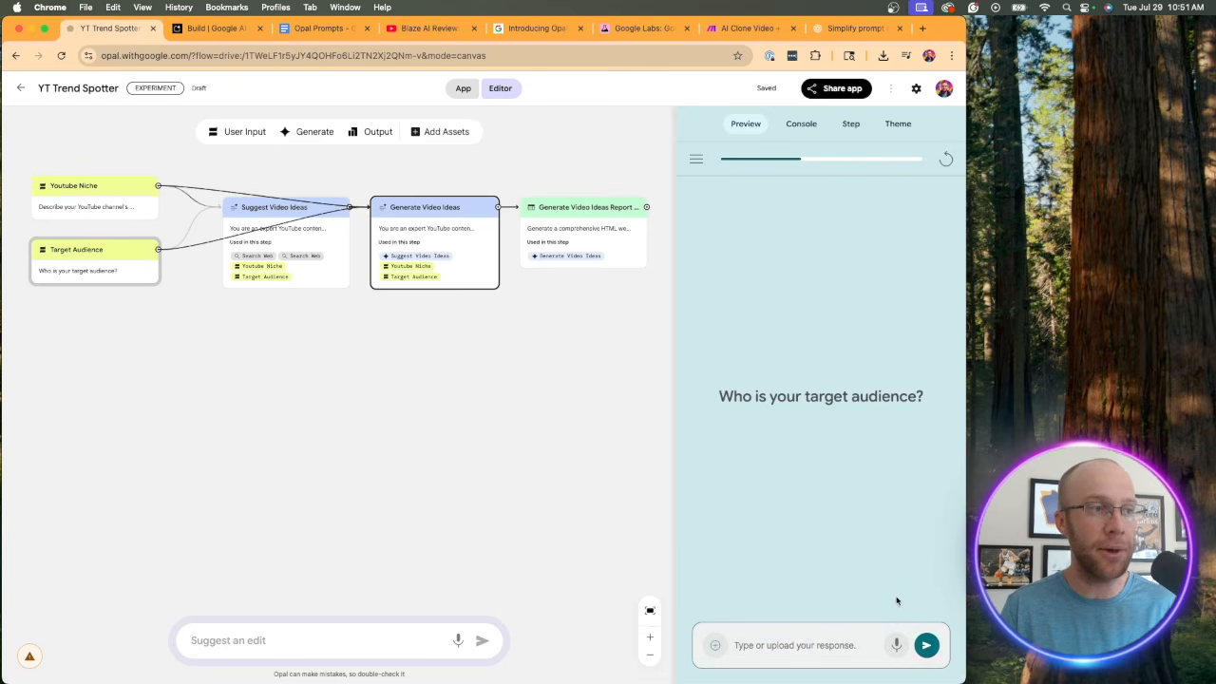
# Step: Answer the target audience question with "Business Owners, content creators, and marketers" and submit it
pyautogui.write('Bu')
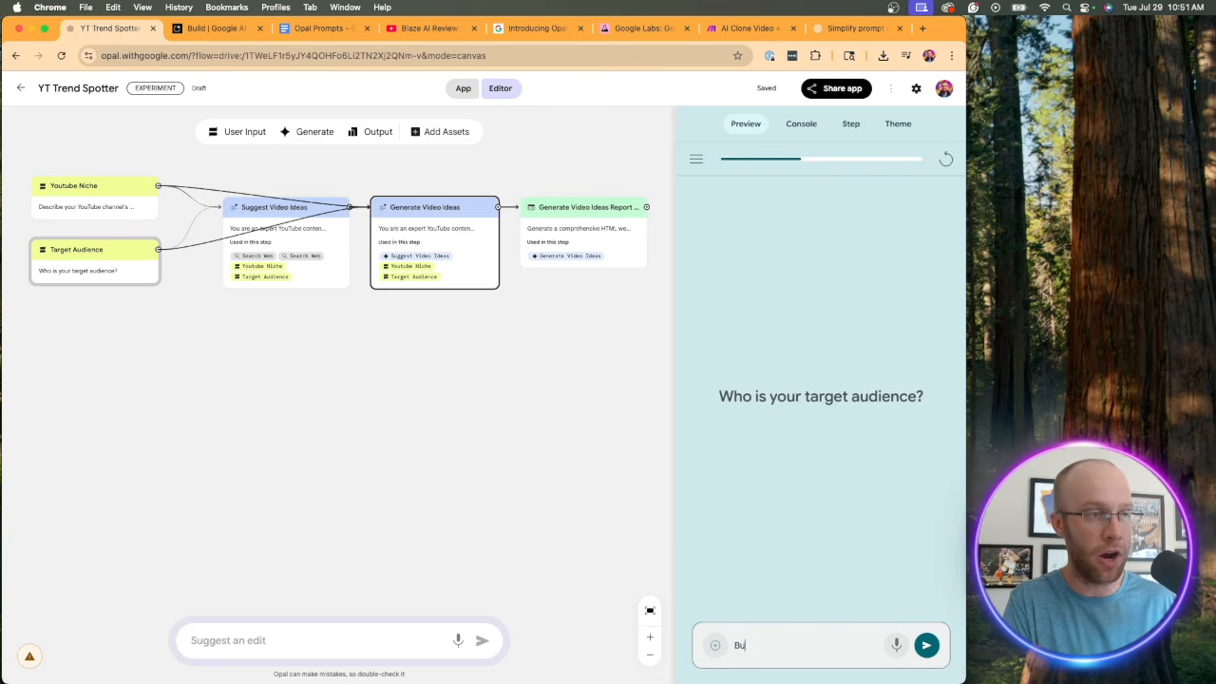
pyautogui.write('siness Owners')
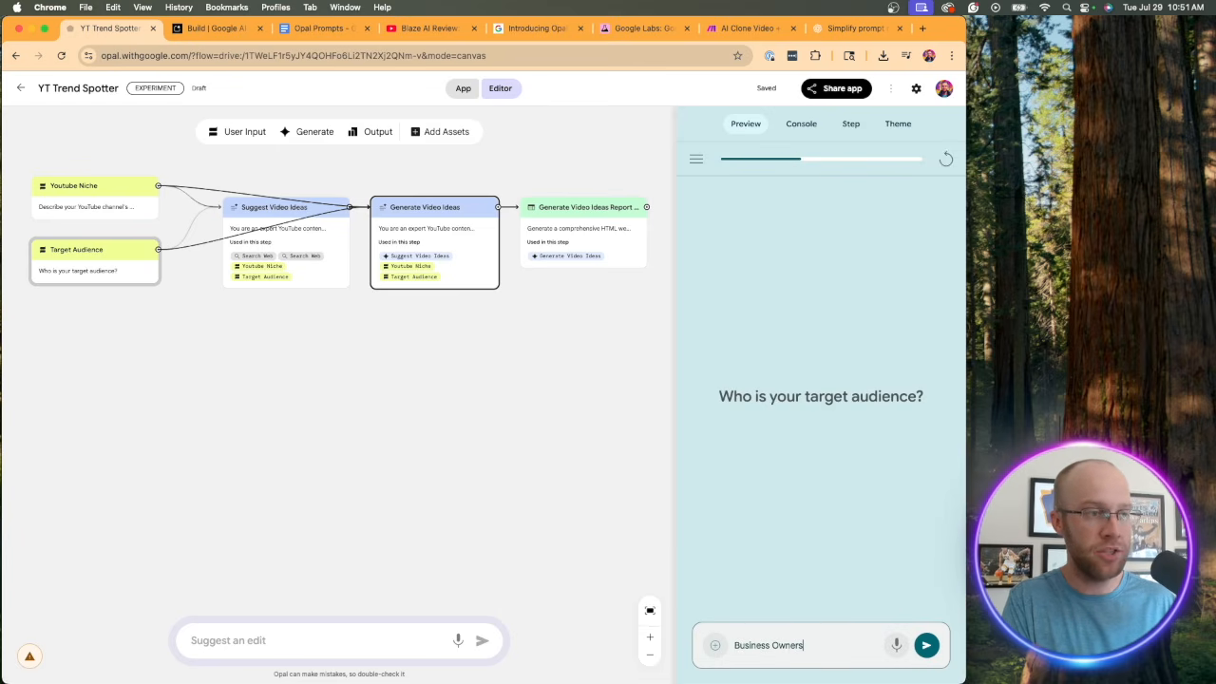
pyautogui.write(', content creat')
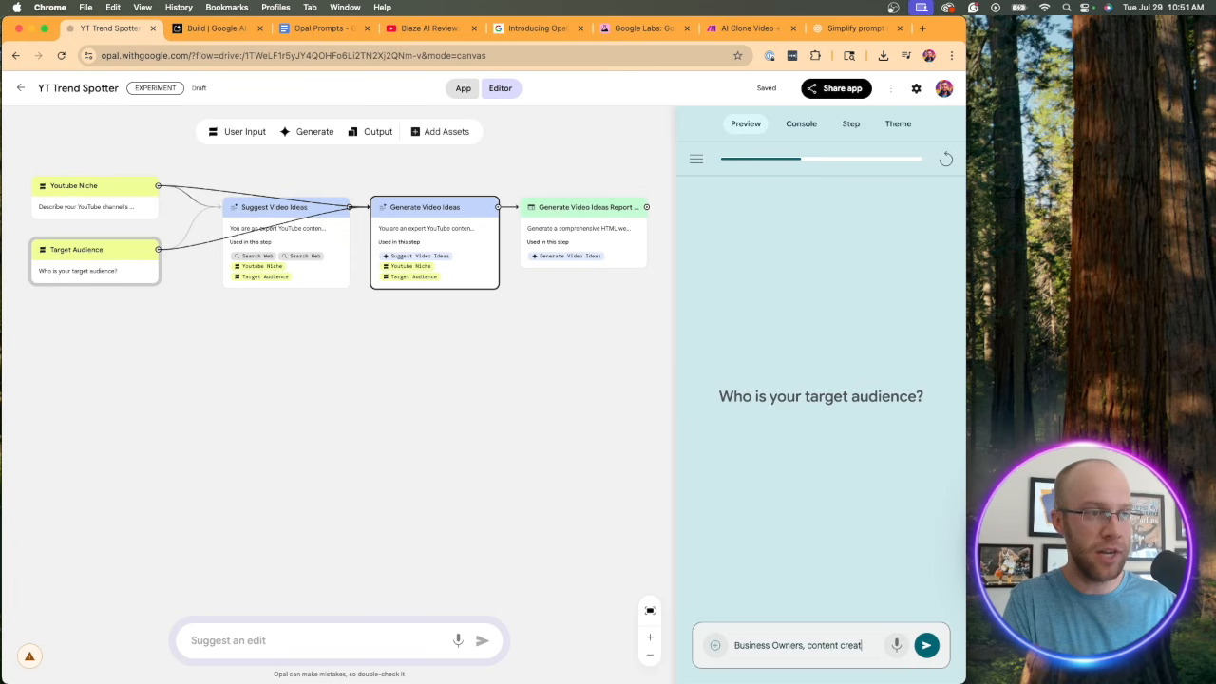
pyautogui.write('ors, and market')
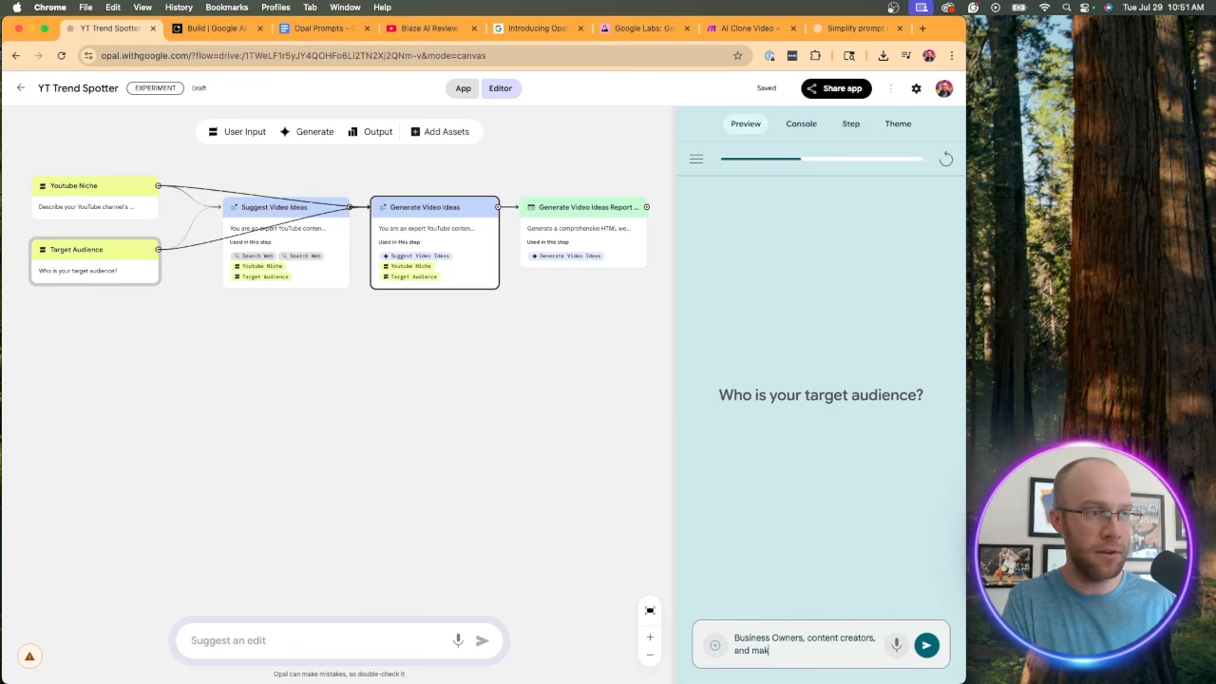
pyautogui.write('ers')
pyautogui.press('Return')
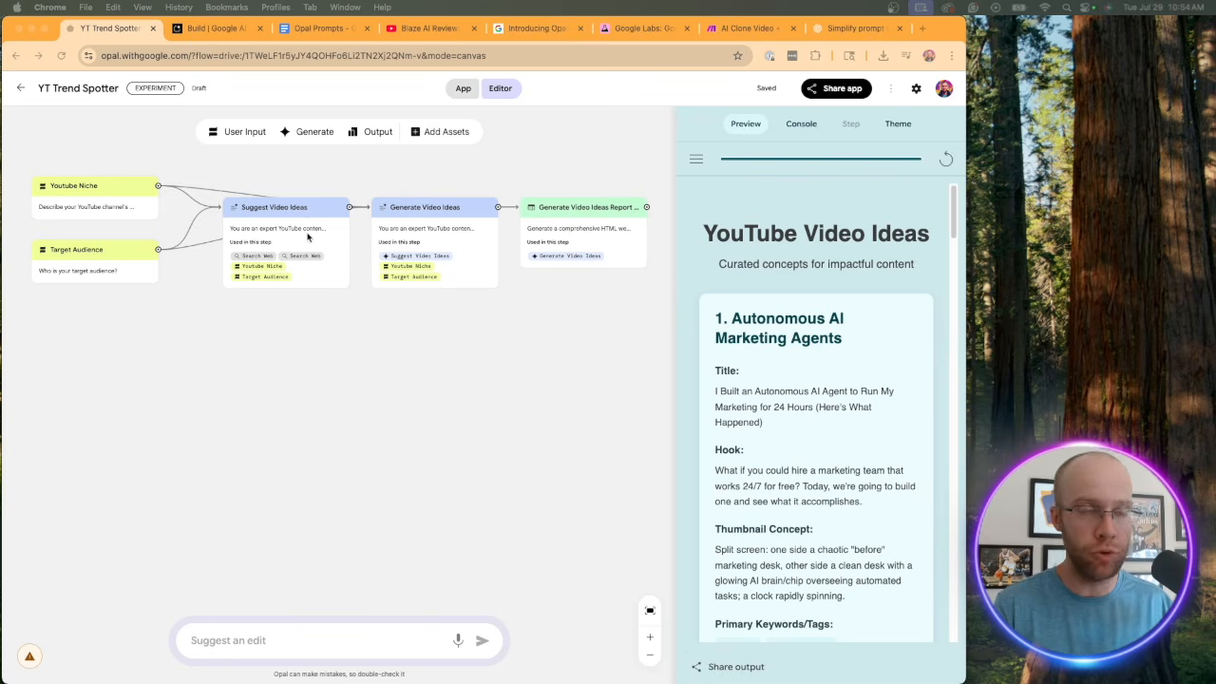
# Step: Read through the generated YouTube Video Ideas report, including each idea's hook, thumbnail concept, keywords, timing and source links
pyautogui.scroll(-1, 858, 429)
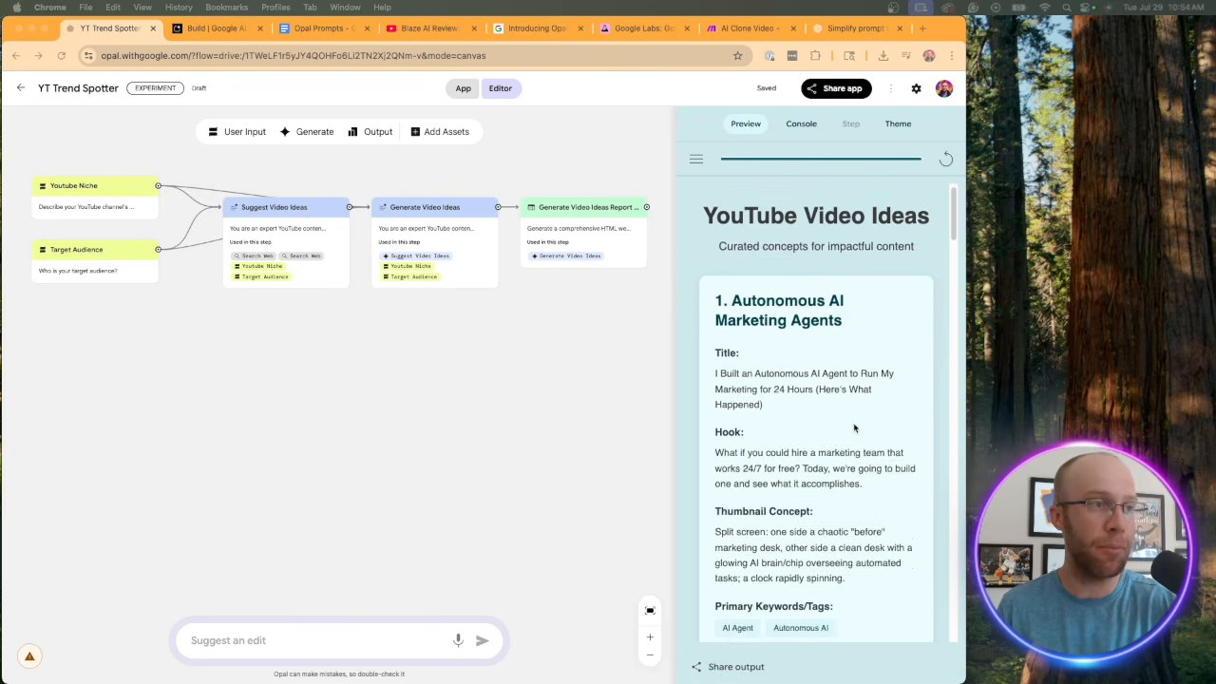
pyautogui.scroll(-3, 797, 423)
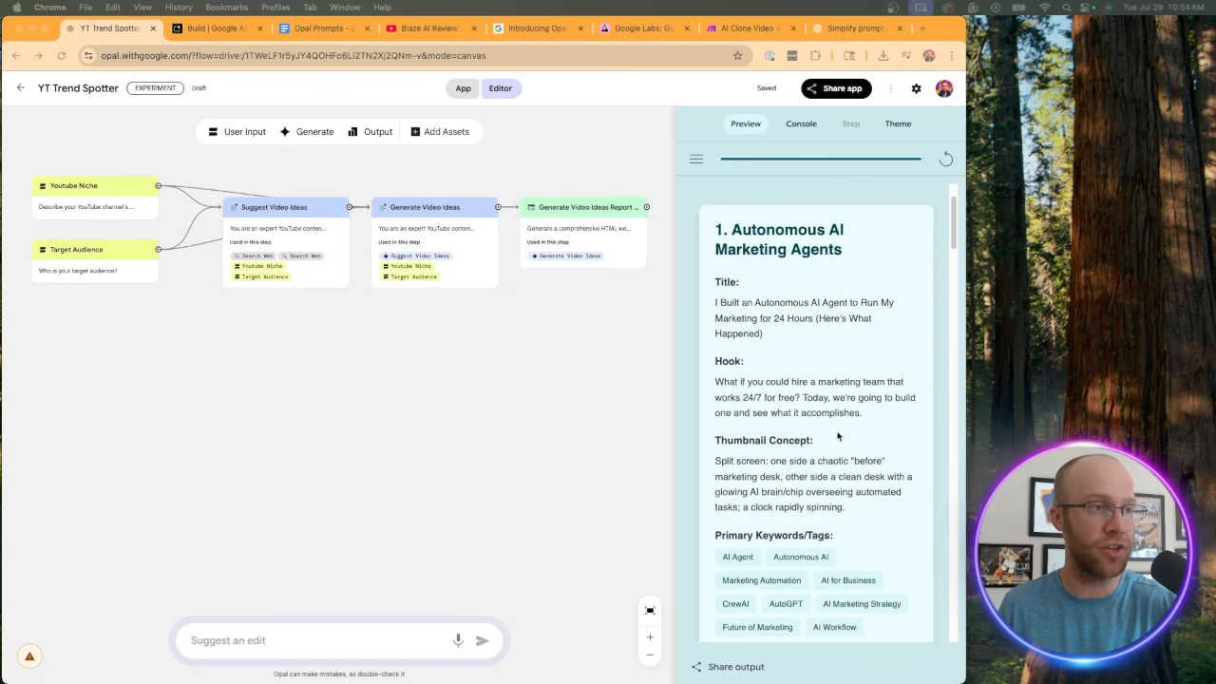
pyautogui.scroll(-8, 797, 427)
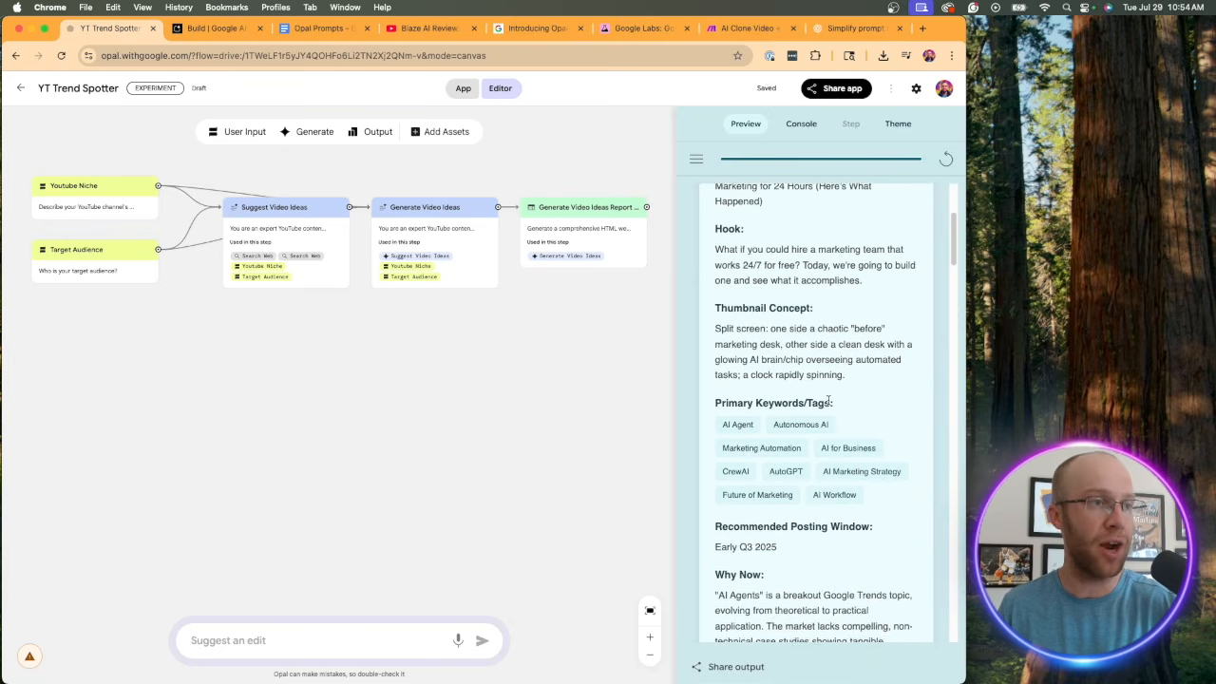
pyautogui.scroll(-6, 863, 381)
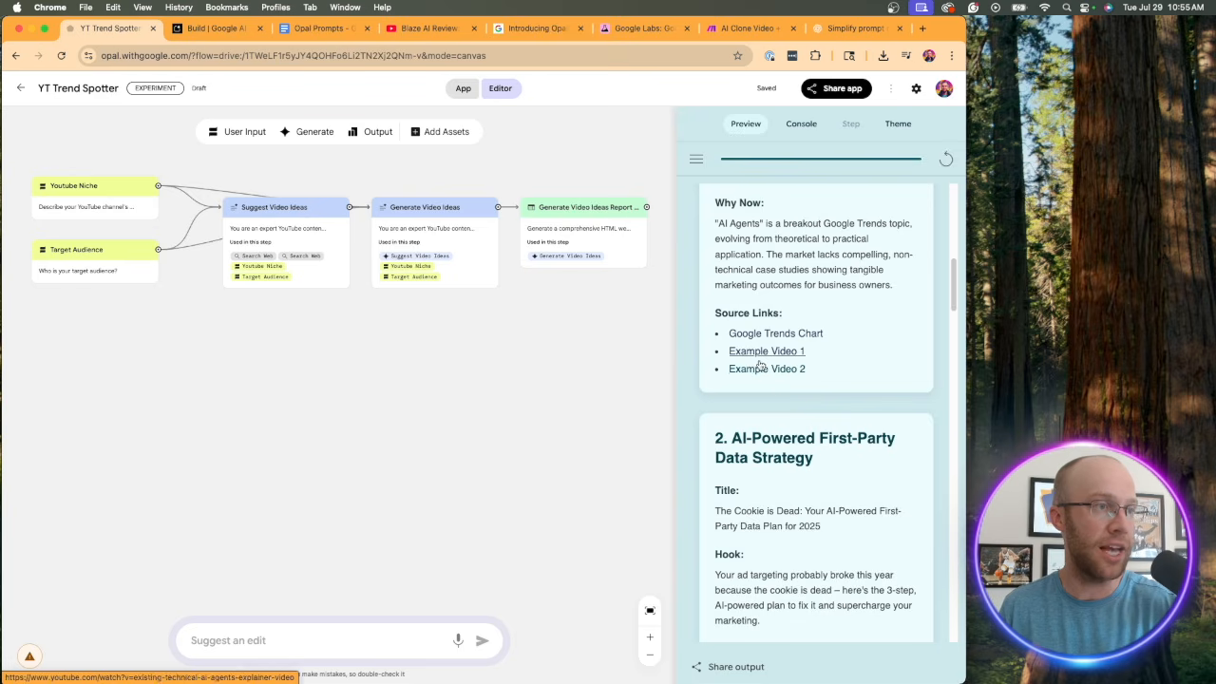
pyautogui.scroll(-5, 850, 447)
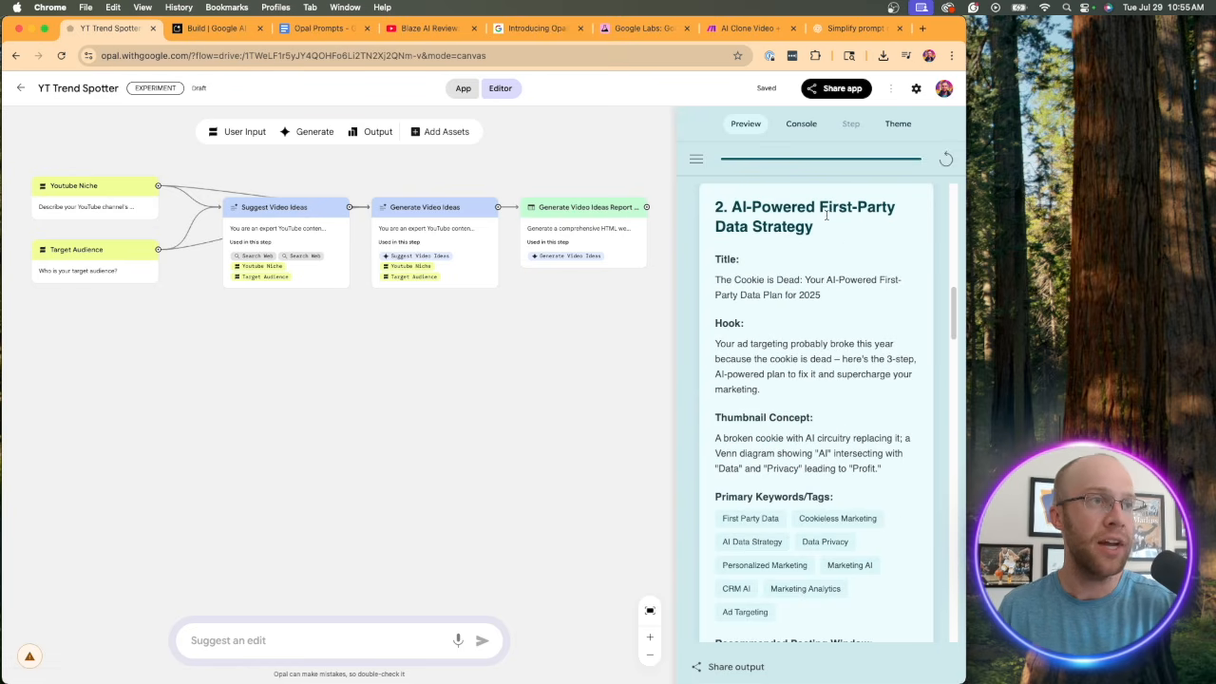
pyautogui.scroll(-15, 828, 227)
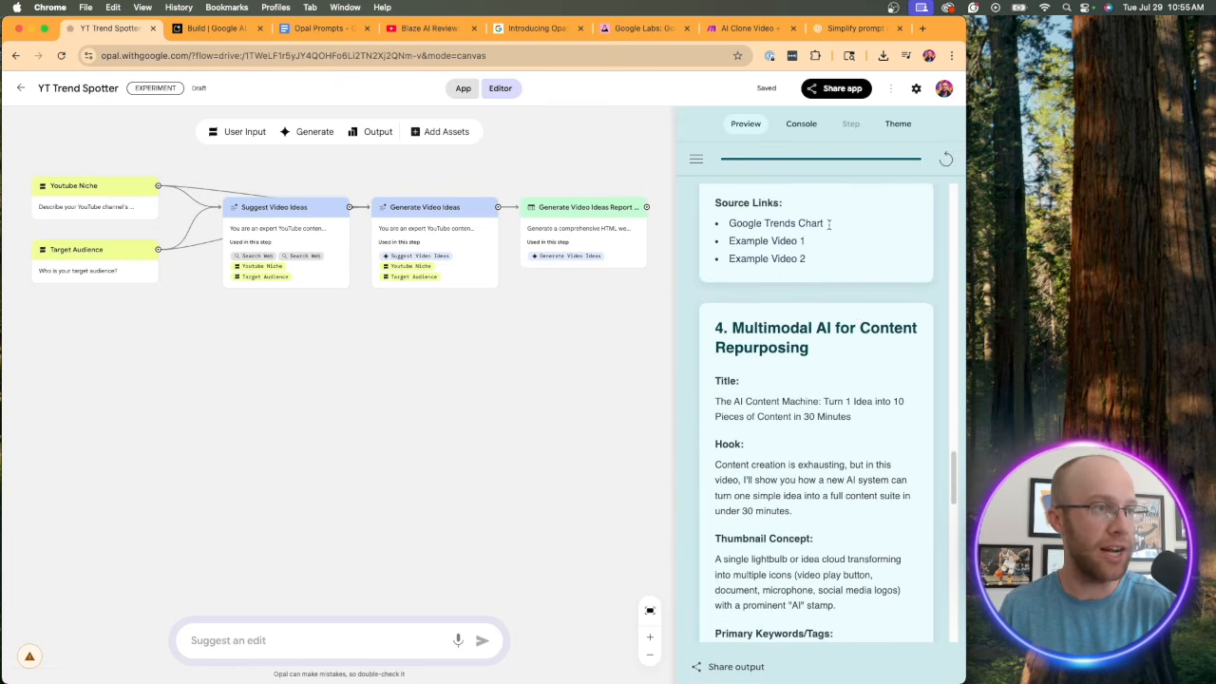
pyautogui.scroll(-20, 857, 318)
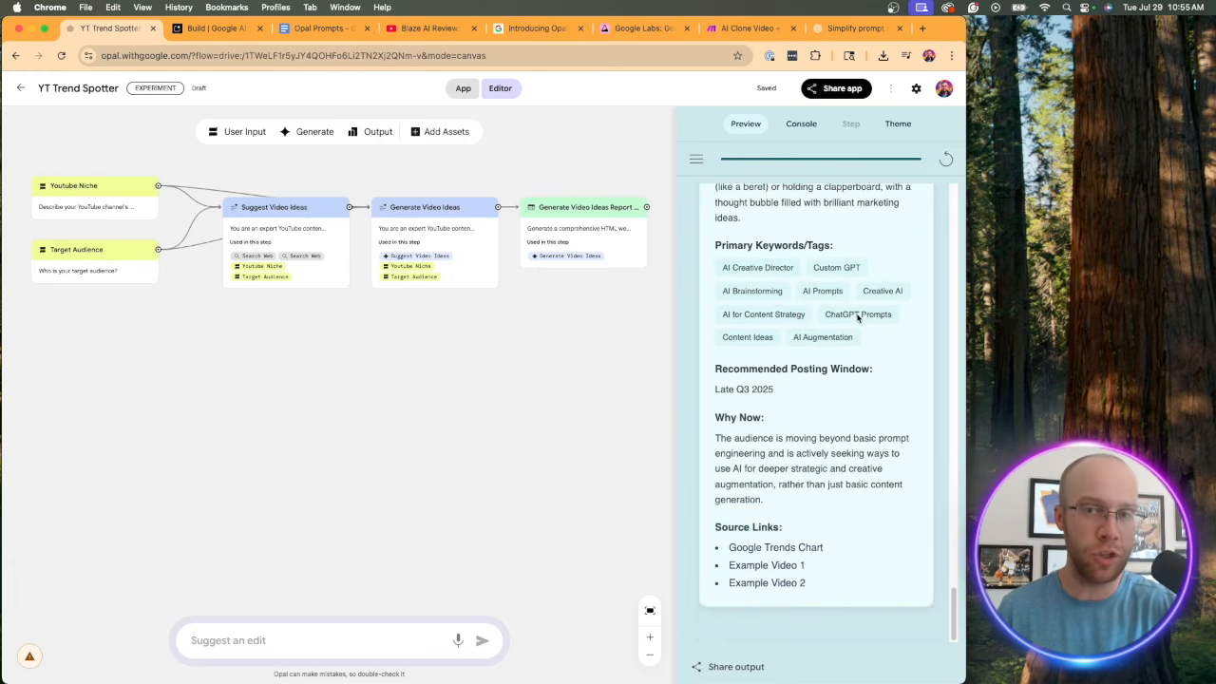
pyautogui.scroll(20, 857, 319)
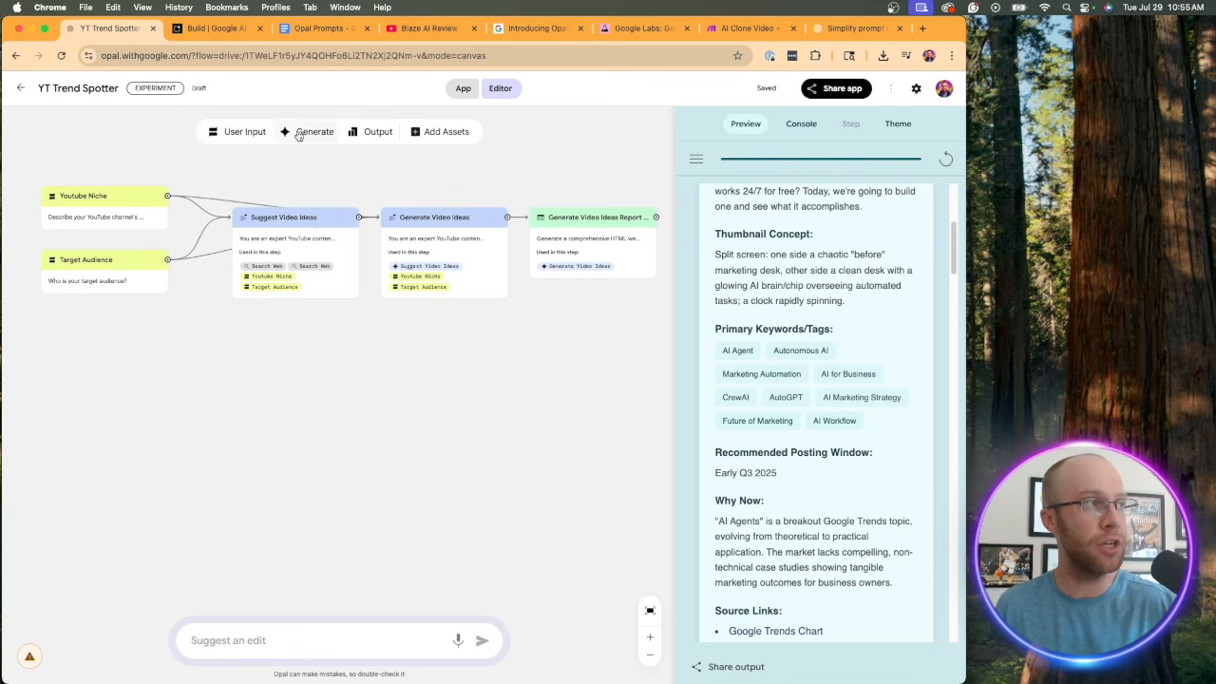
# Step: Try adding a User Input step beneath Target Audience in the workflow and remove it again
pyautogui.click(238, 133)
pyautogui.moveTo(361, 353); pyautogui.dragTo(130, 352)
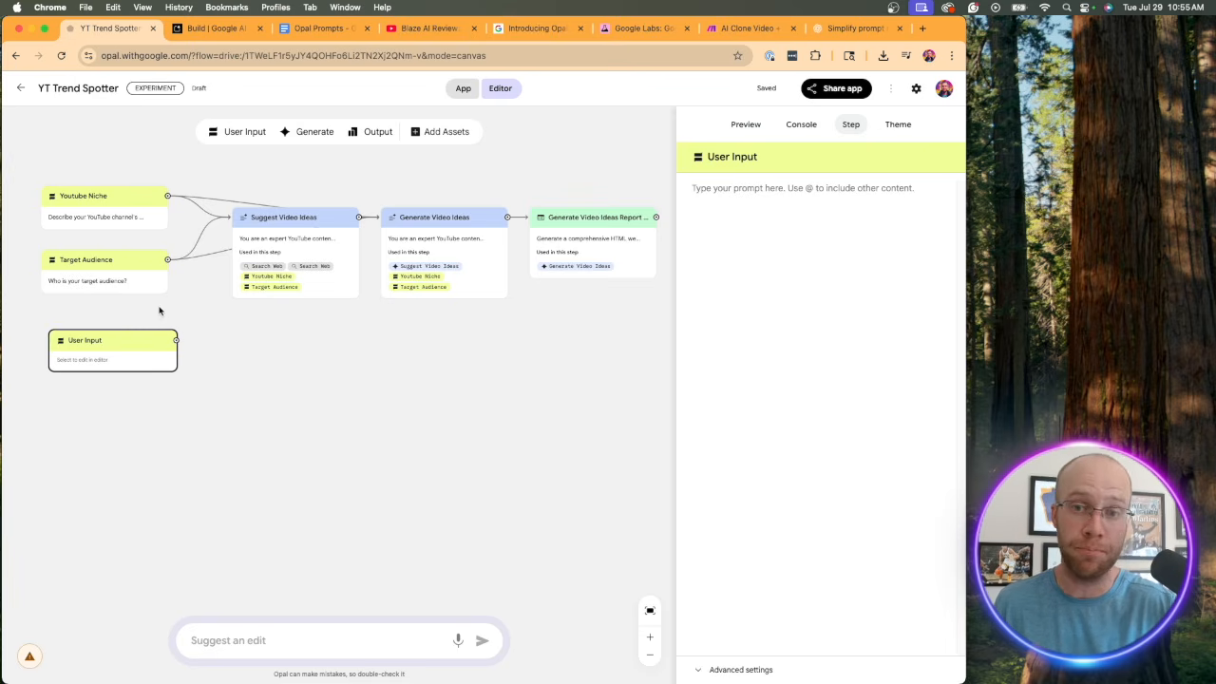
pyautogui.moveTo(122, 339); pyautogui.dragTo(108, 336)
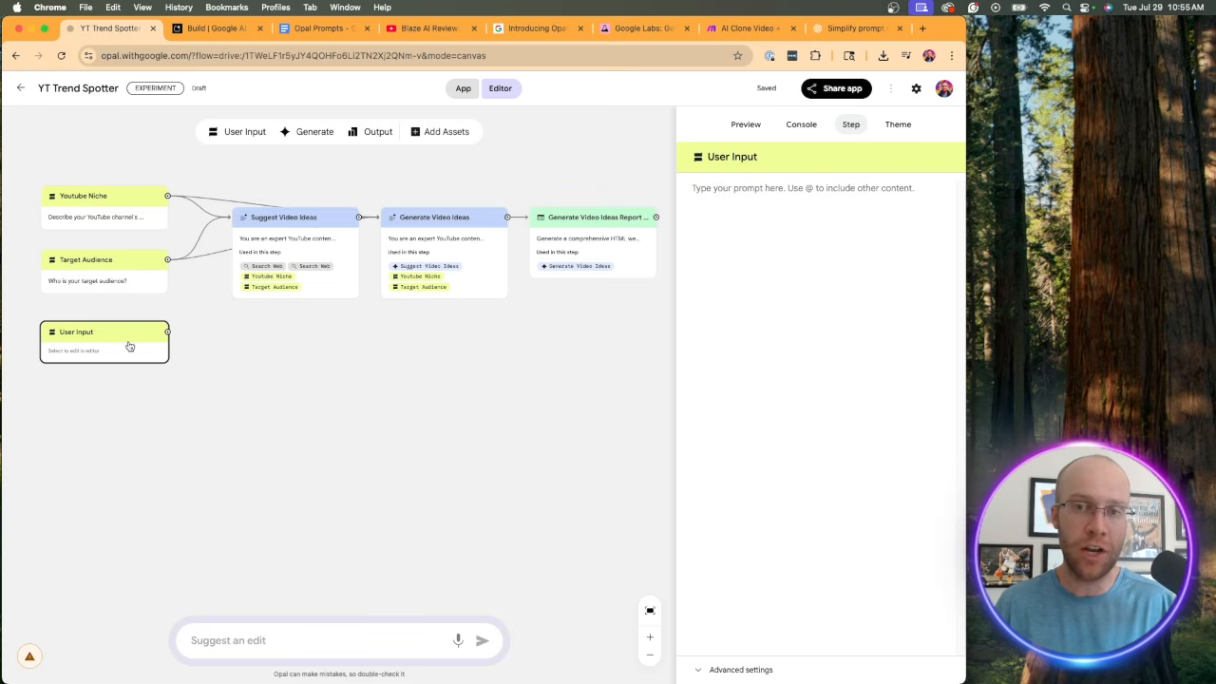
pyautogui.press('BackSpace')
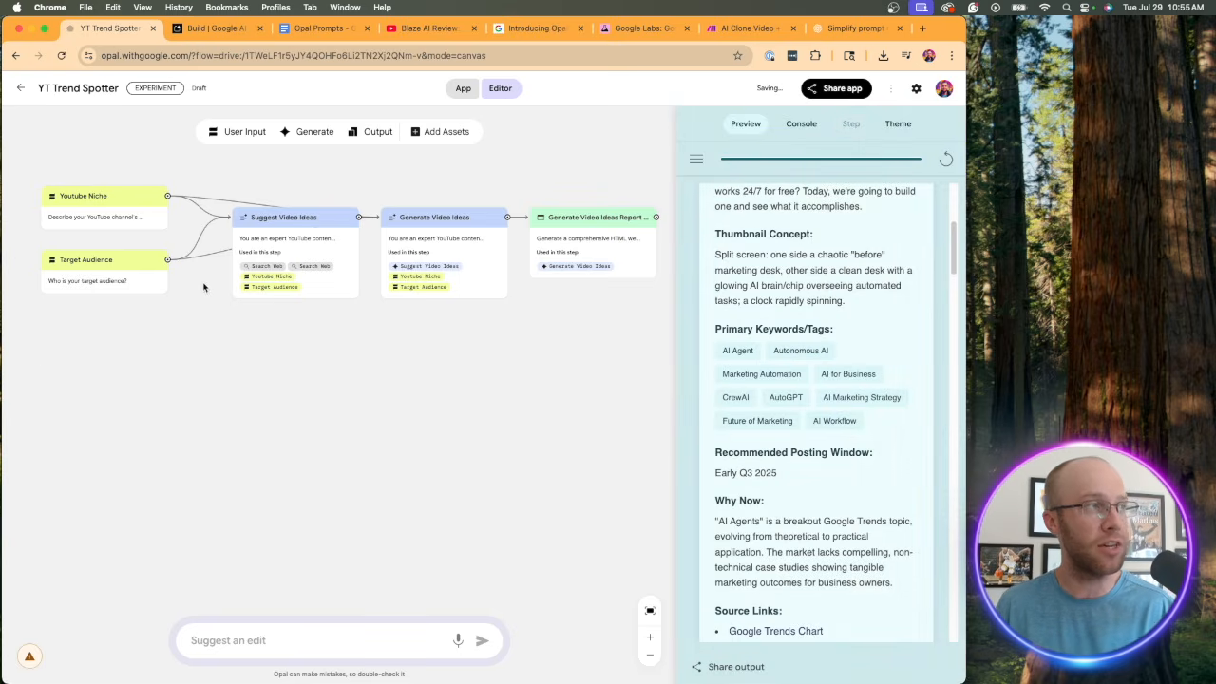
# Step: Add a trial Generate step below Suggest Video Ideas, look through its available models, and delete the step
pyautogui.click(312, 131)
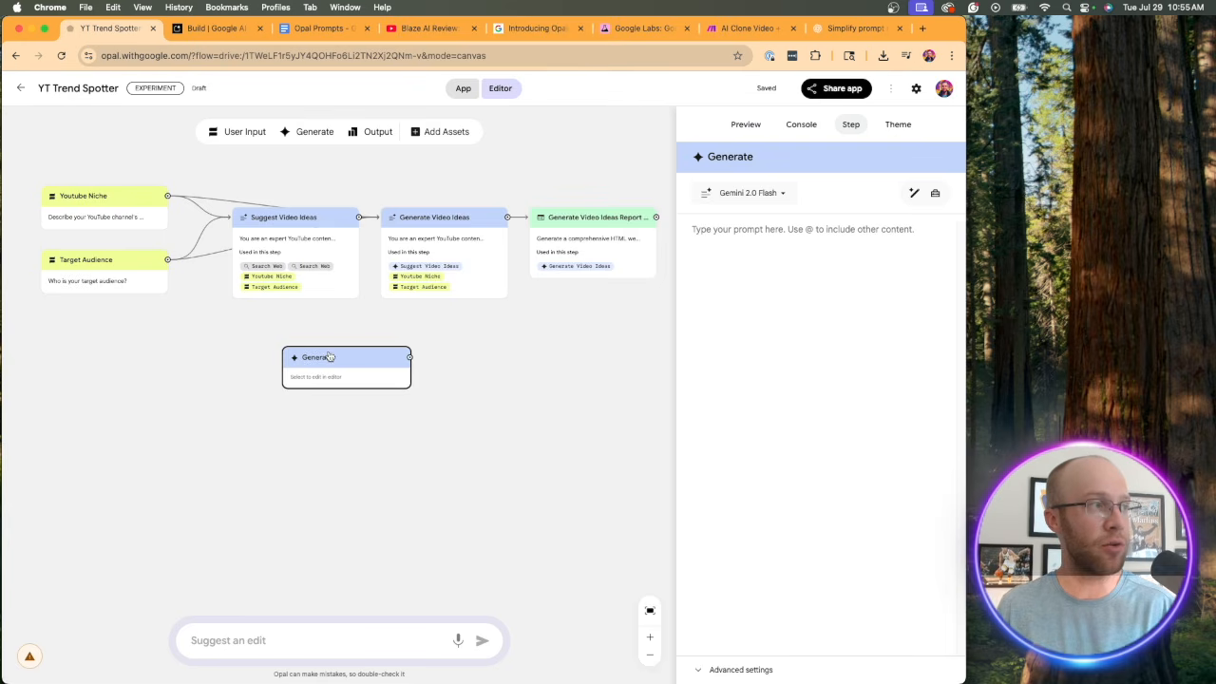
pyautogui.moveTo(329, 355); pyautogui.dragTo(292, 350)
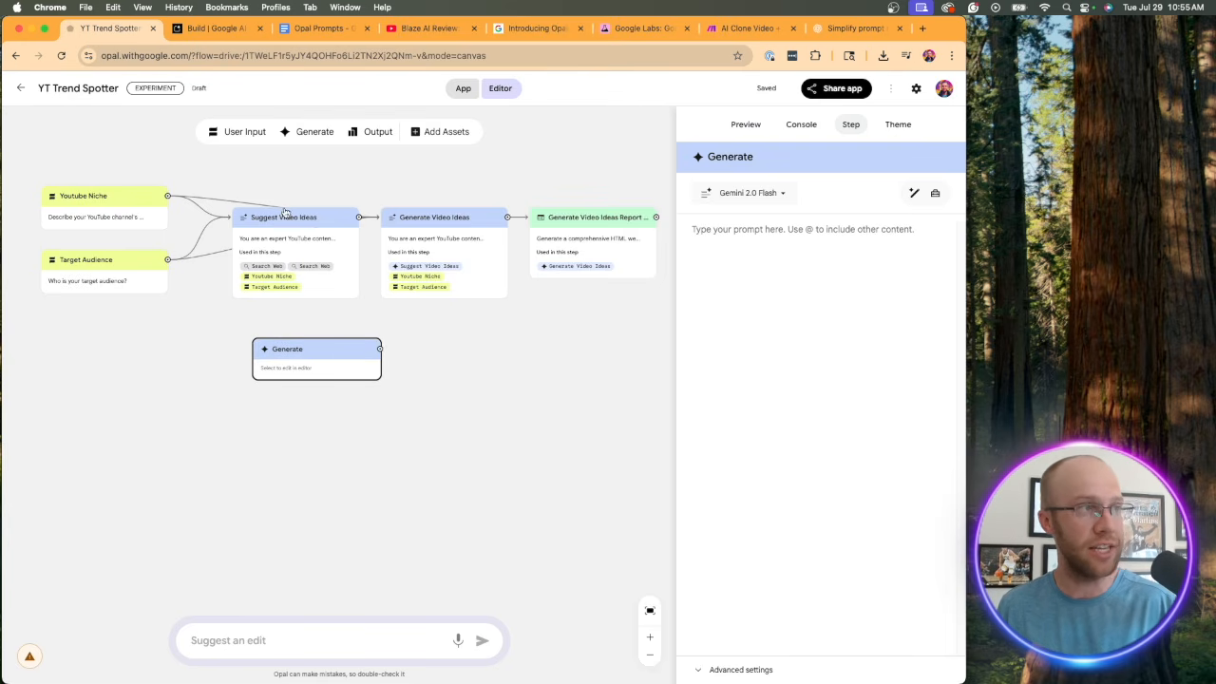
pyautogui.click(765, 194)
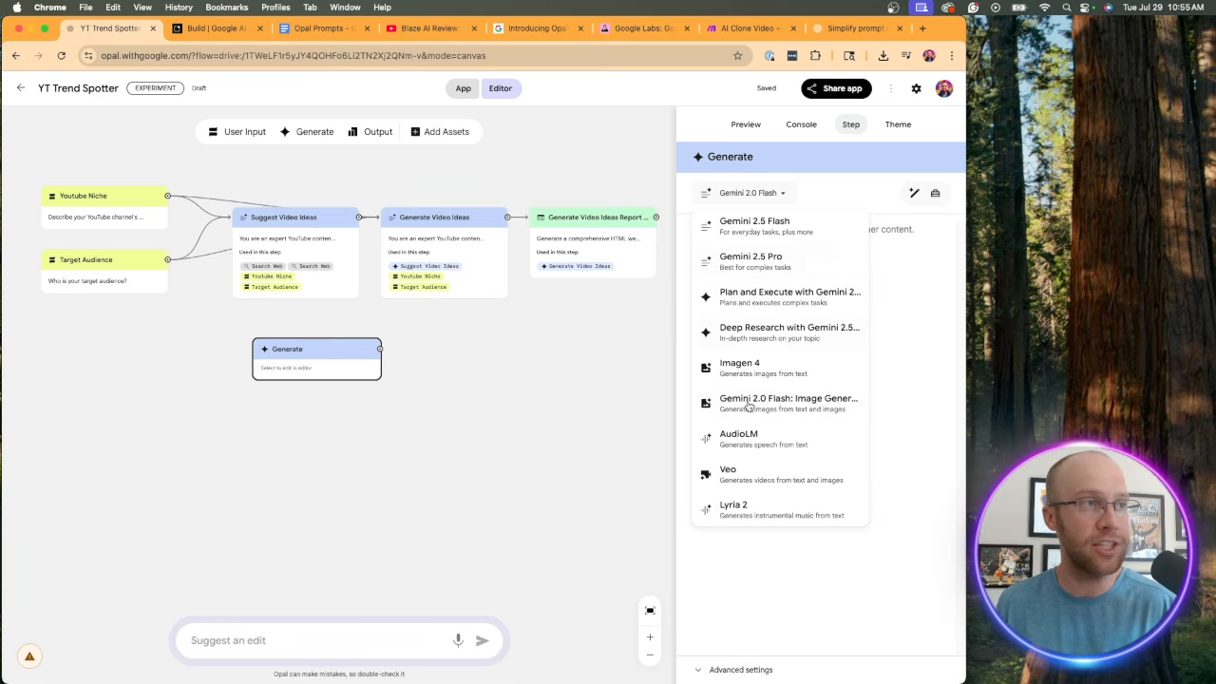
pyautogui.click(300, 351)
pyautogui.press('BackSpace')
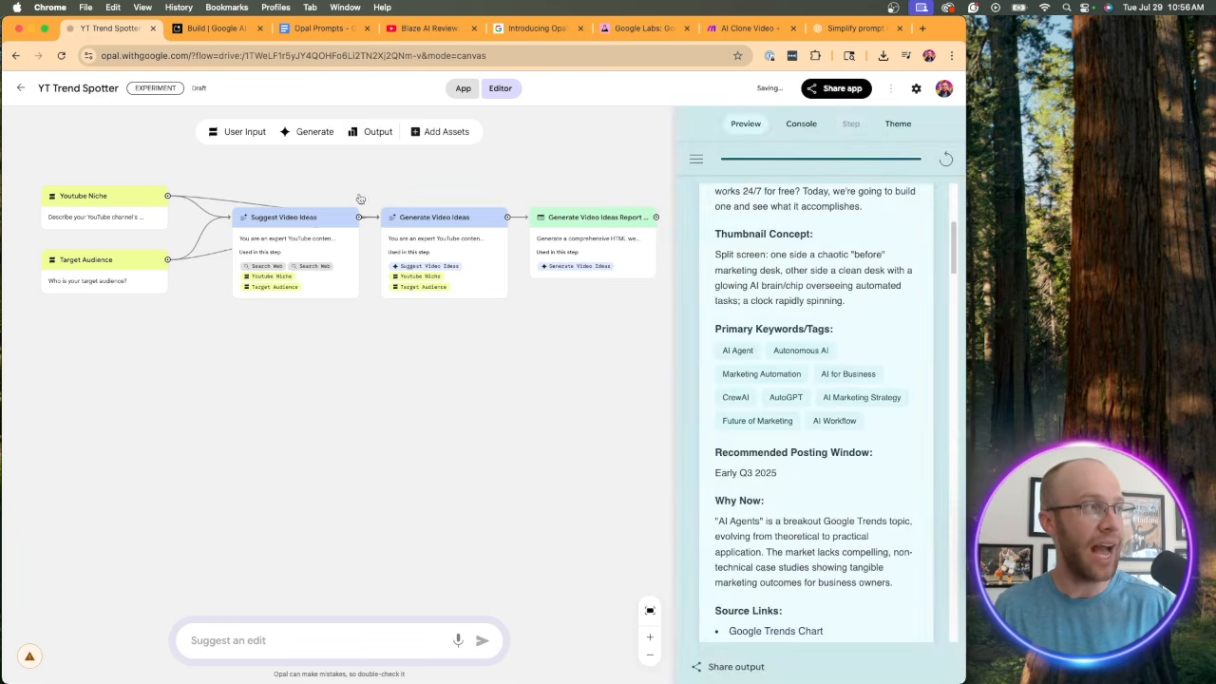
# Step: Add a trial Output step, review the output formats offered for the Generate Video Ideas Report Page, and delete the trial step
pyautogui.click(378, 131)
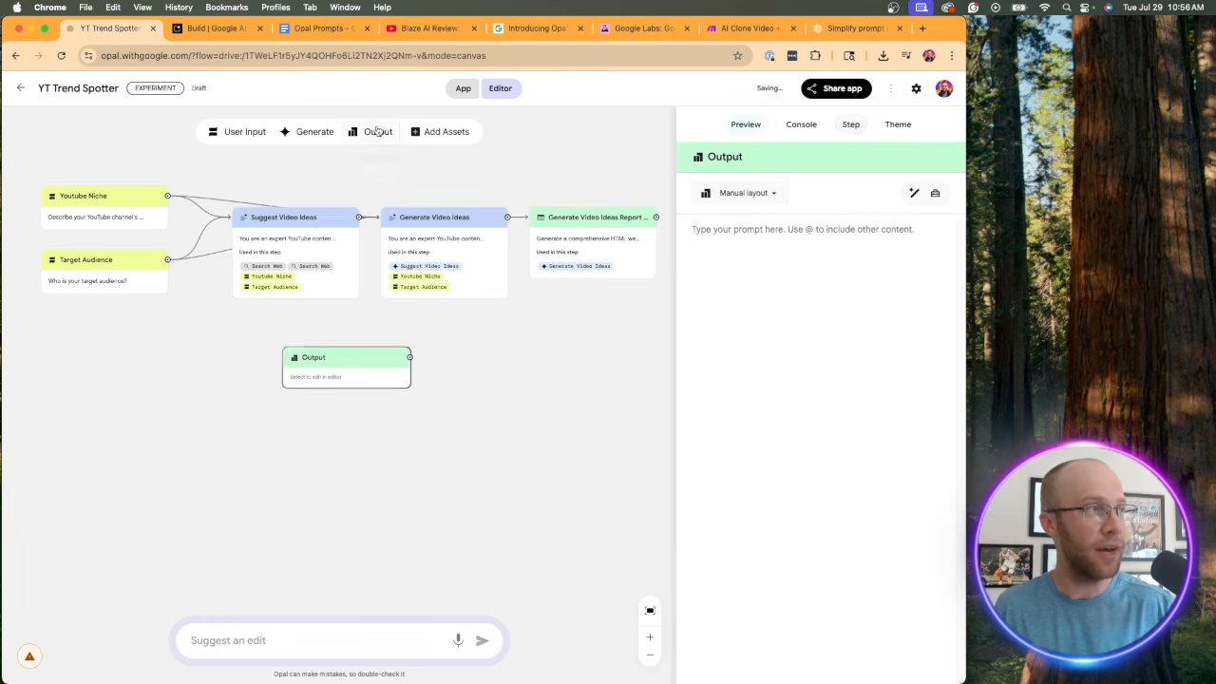
pyautogui.click(592, 224)
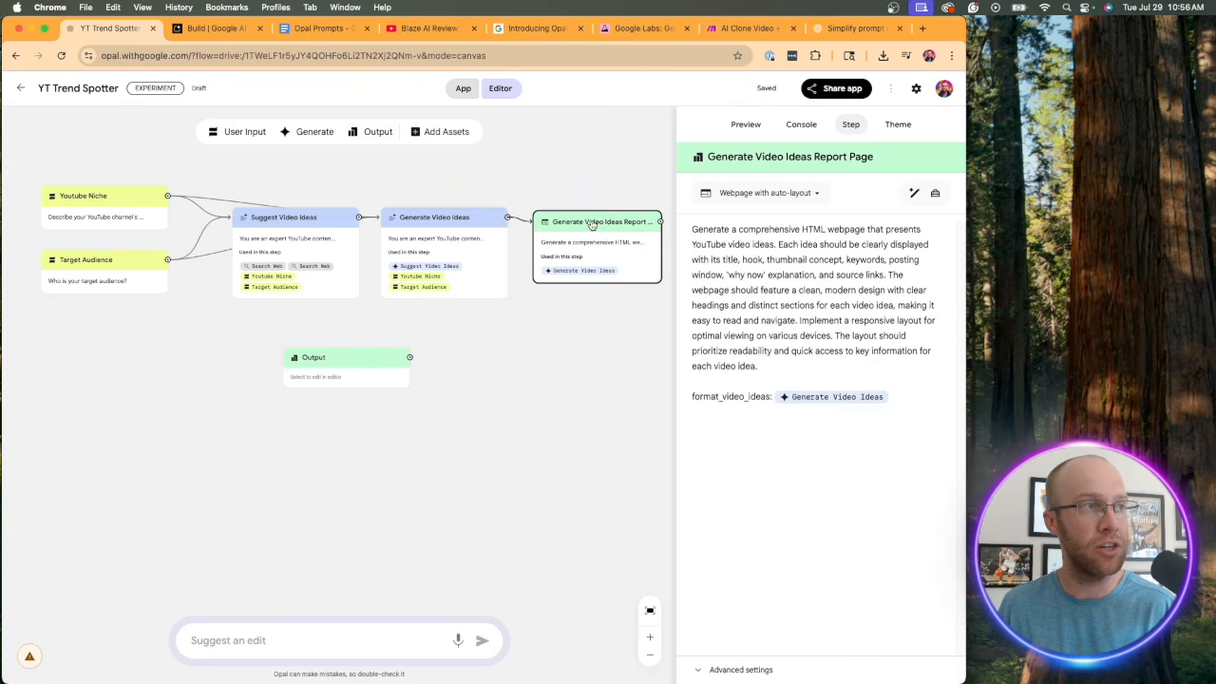
pyautogui.click(773, 195)
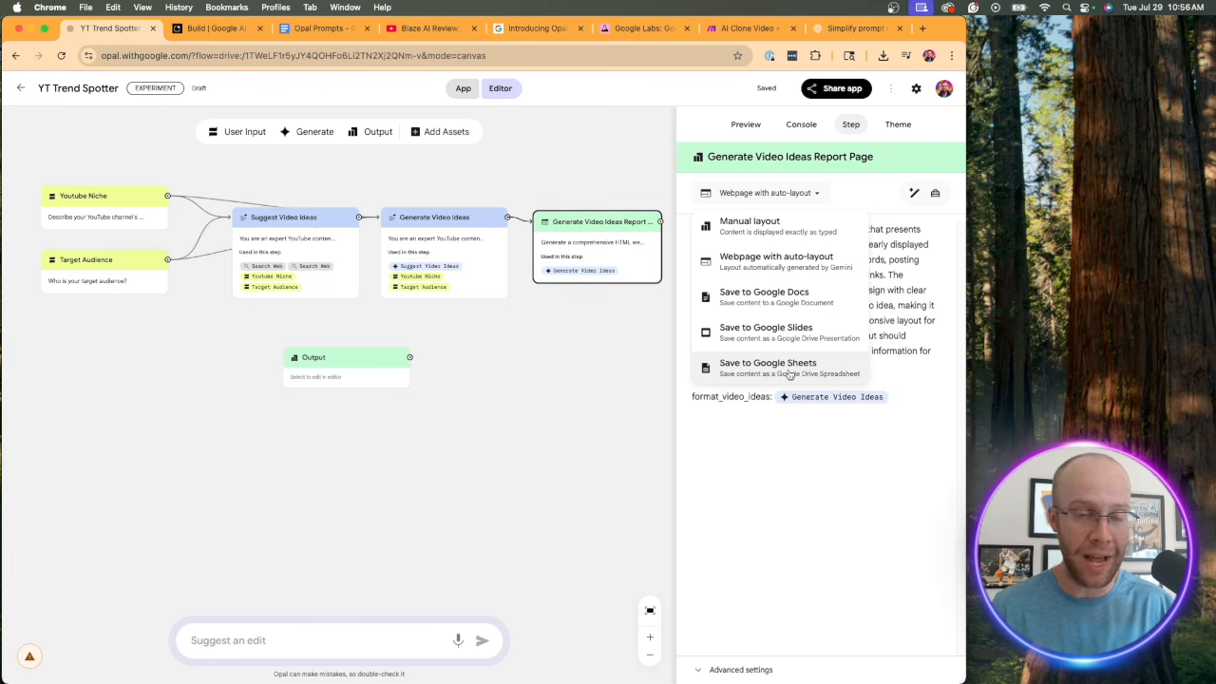
pyautogui.click(320, 378)
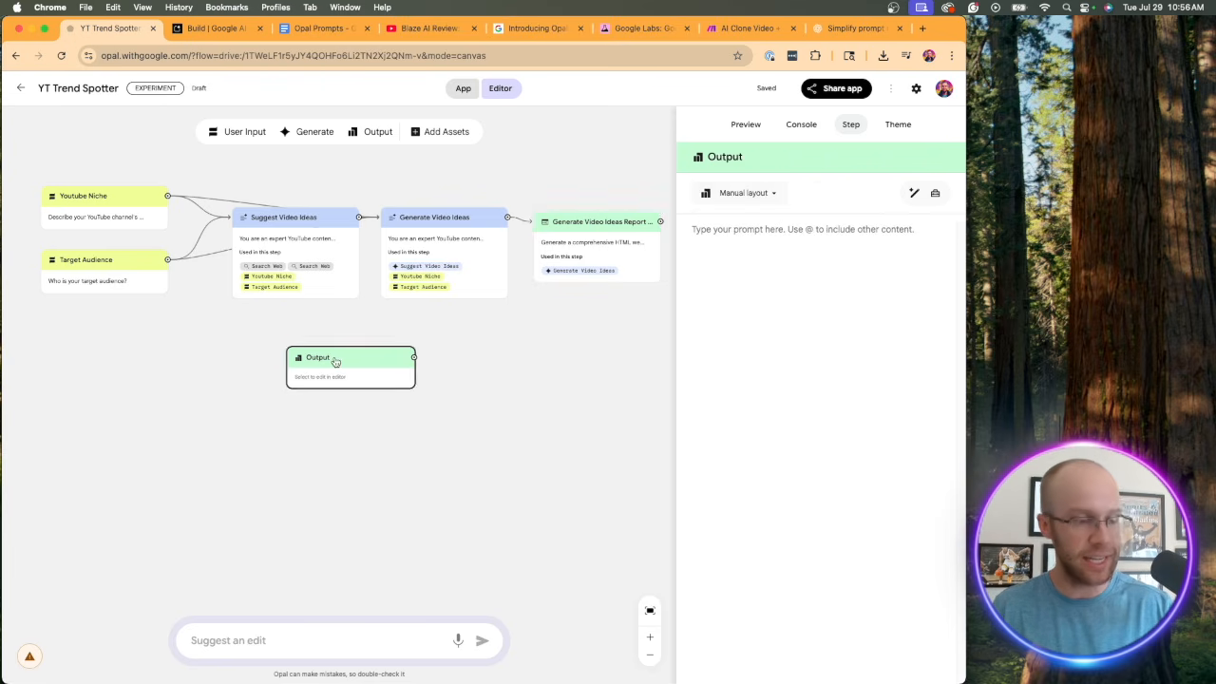
pyautogui.press('Delete')
pyautogui.scroll(5, 812, 326)
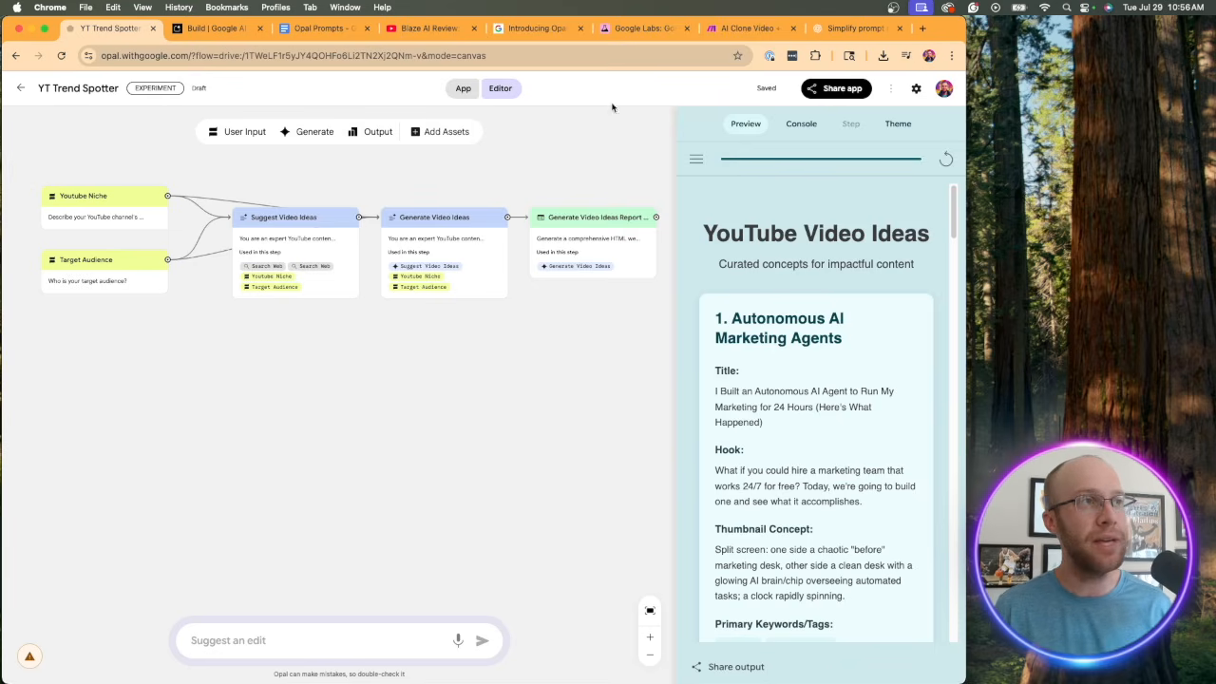
# Step: Switch to Make's AI Clone Video + Blotato Social Media scenario, view the apps offered for a new module, and delete that empty module
pyautogui.click(741, 29)
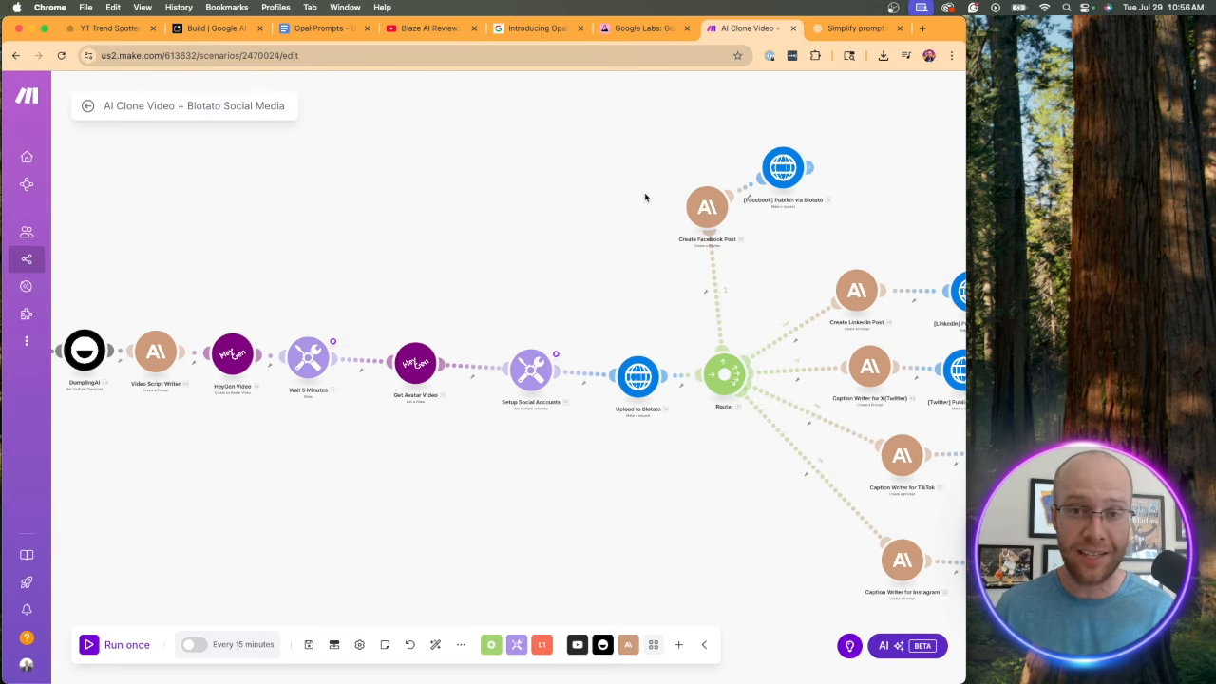
pyautogui.moveTo(966, 202); pyautogui.dragTo(1206, 207)
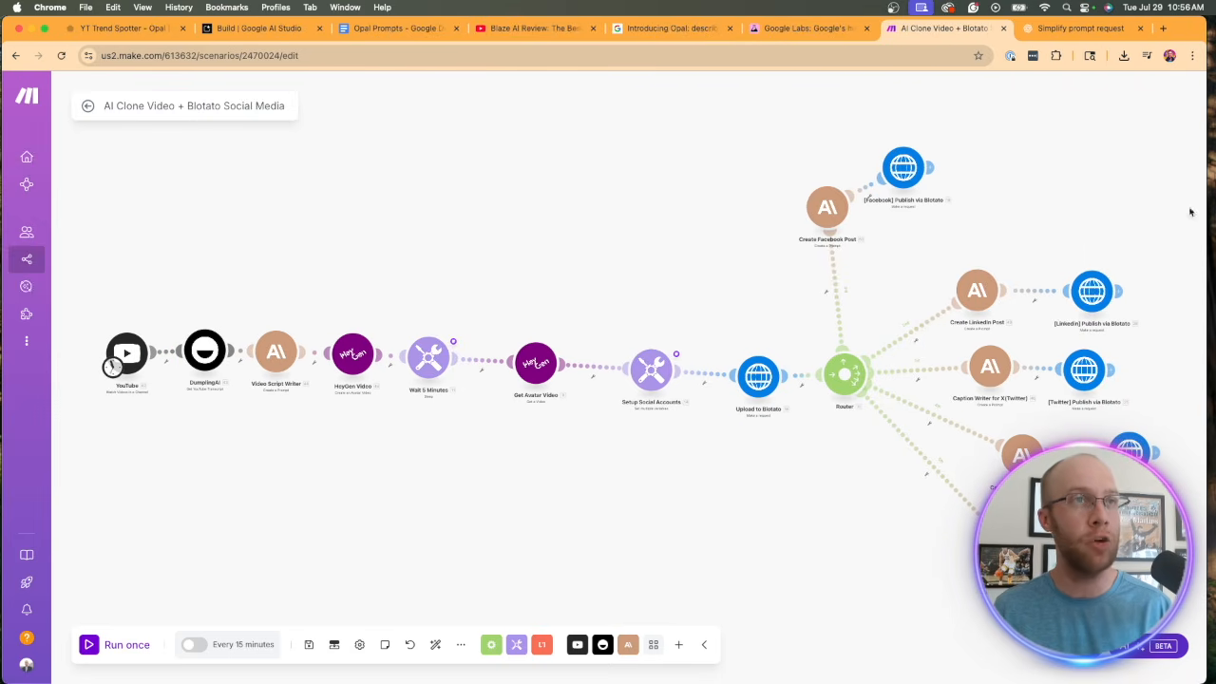
pyautogui.rightClick(572, 207)
pyautogui.click(597, 216)
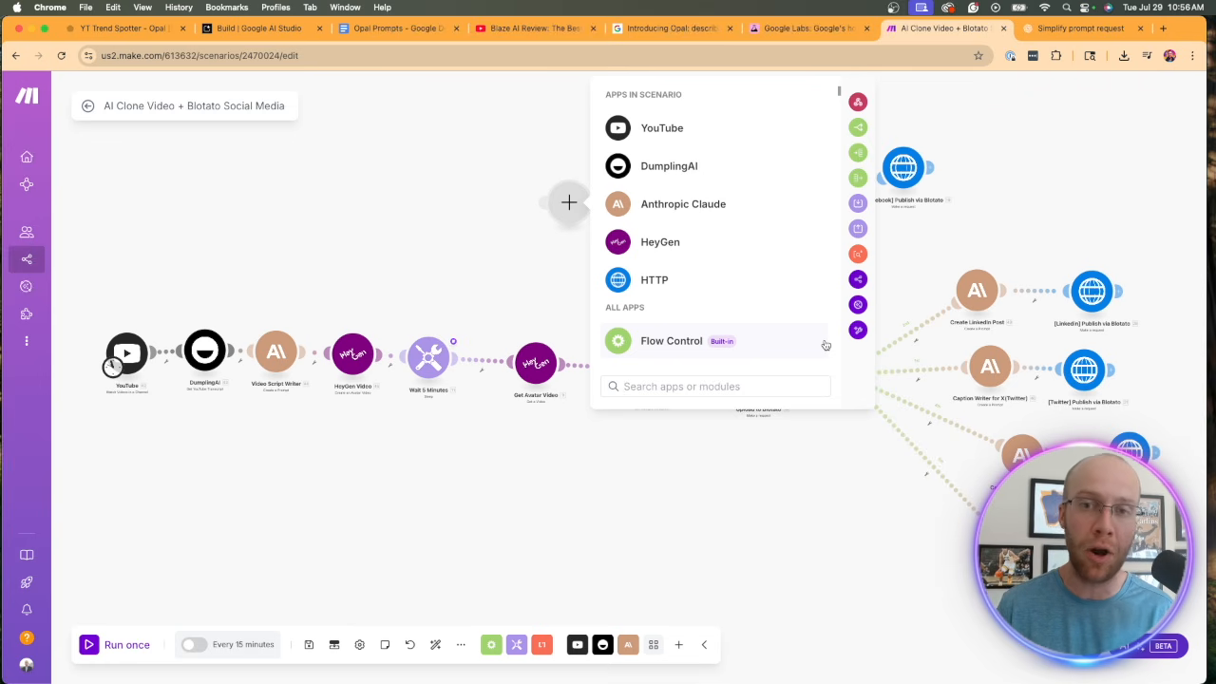
pyautogui.click(558, 200)
pyautogui.rightClick(557, 199)
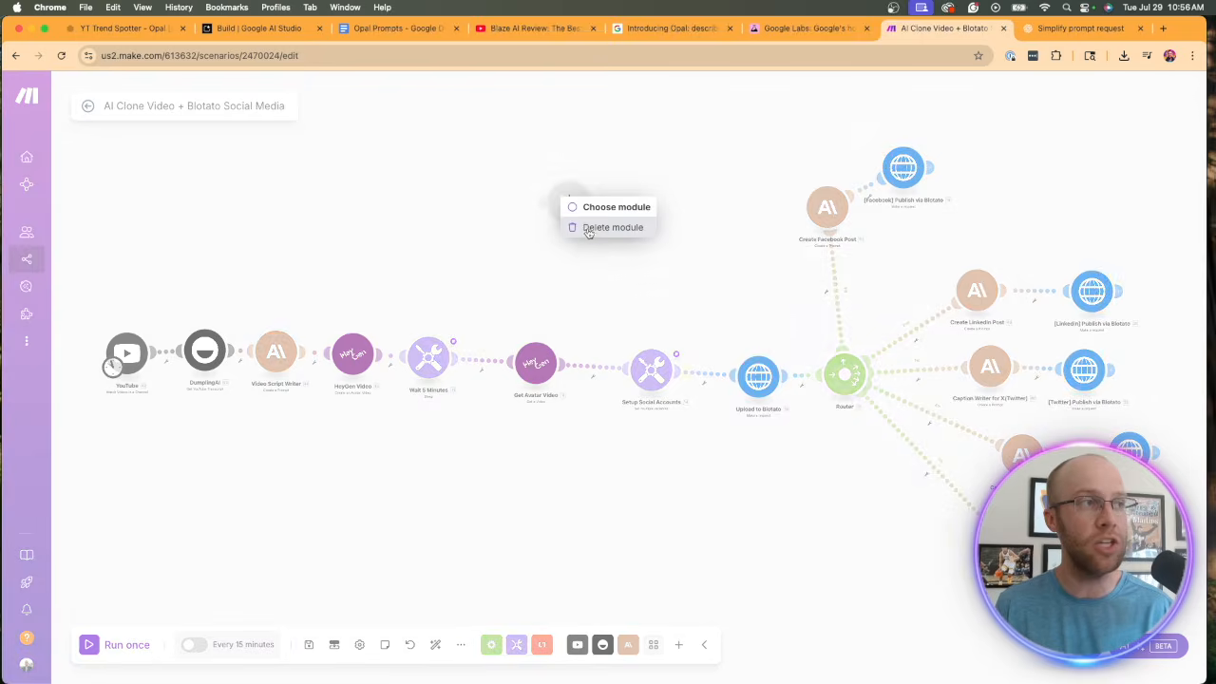
pyautogui.click(590, 231)
# Step: Leave the Make scenario and switch to the creator's YouTube channel page to view its latest videos
pyautogui.click(167, 32)
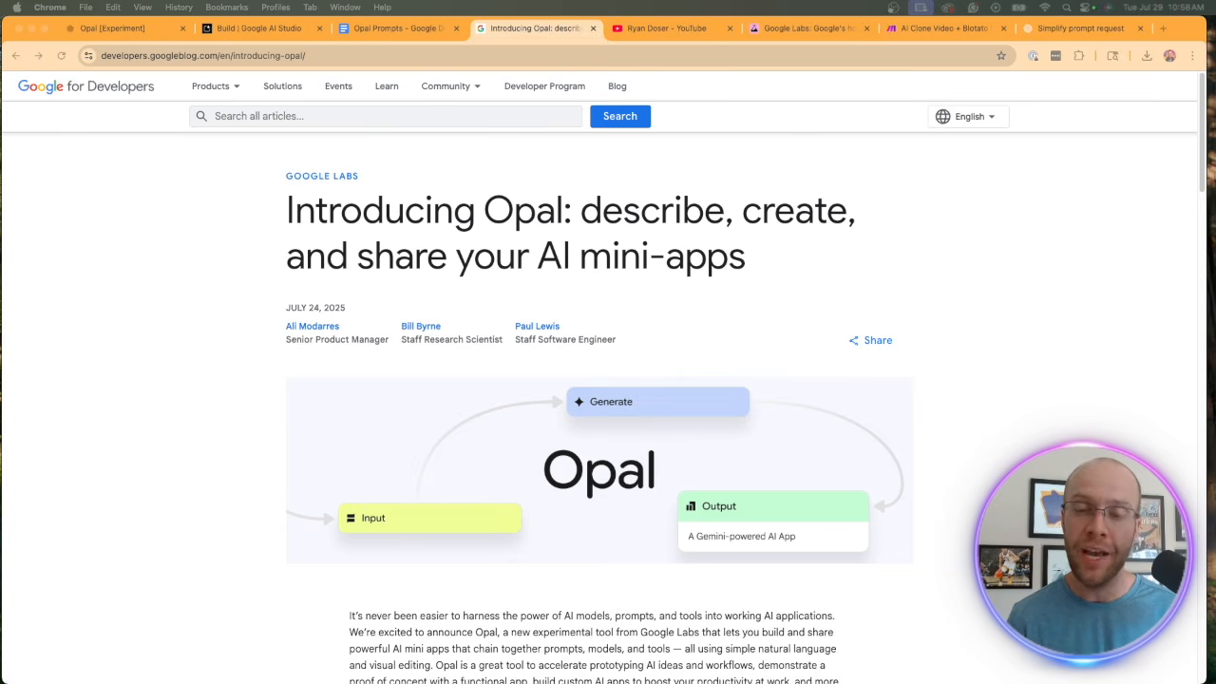
pyautogui.click(670, 34)
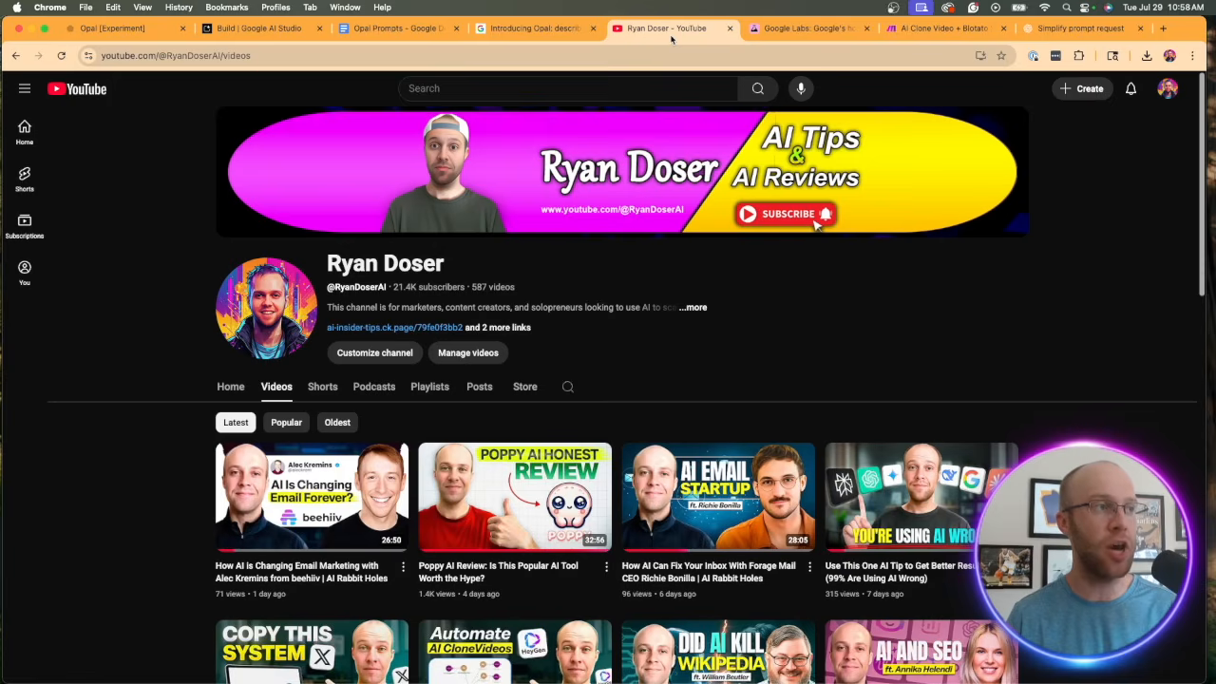